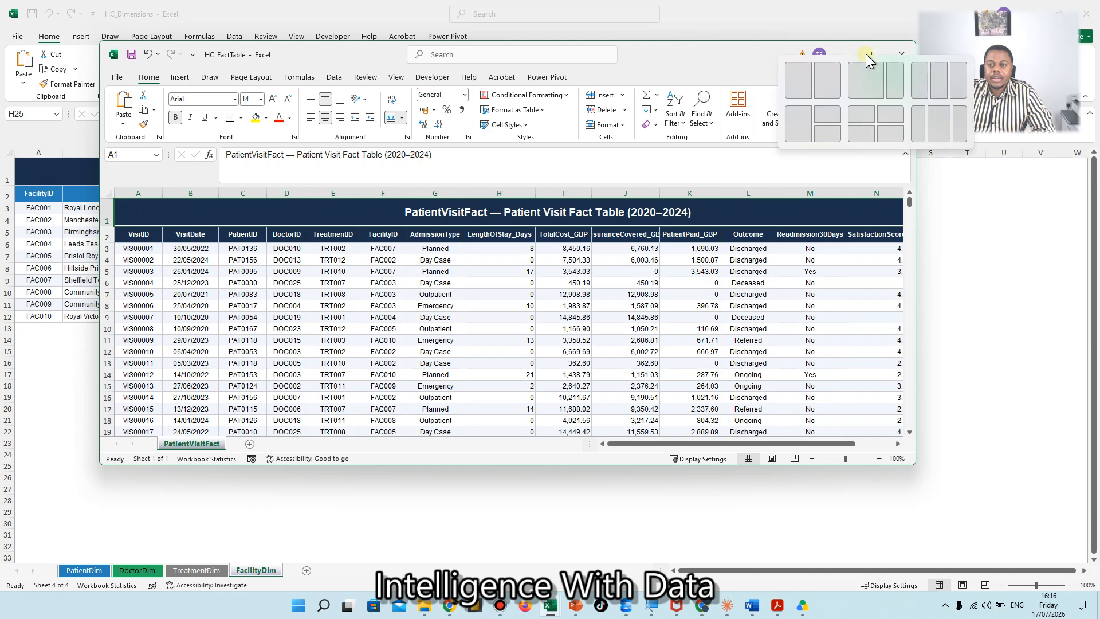
- Uncover the HC_Dimensions workbook behind HC_FactTable to view both, and show HC_FactTable at full screen
{"action": "left_click", "coordinate": [871, 51]}
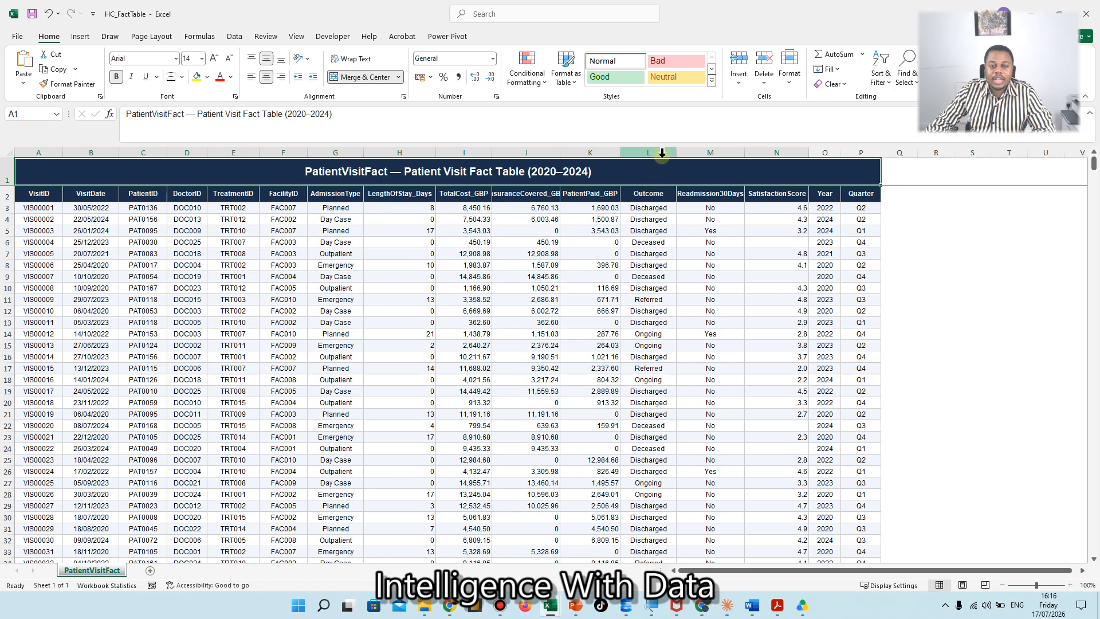
{"action": "left_click_drag", "start_coordinate": [787, 19], "coordinate": [760, 276]}
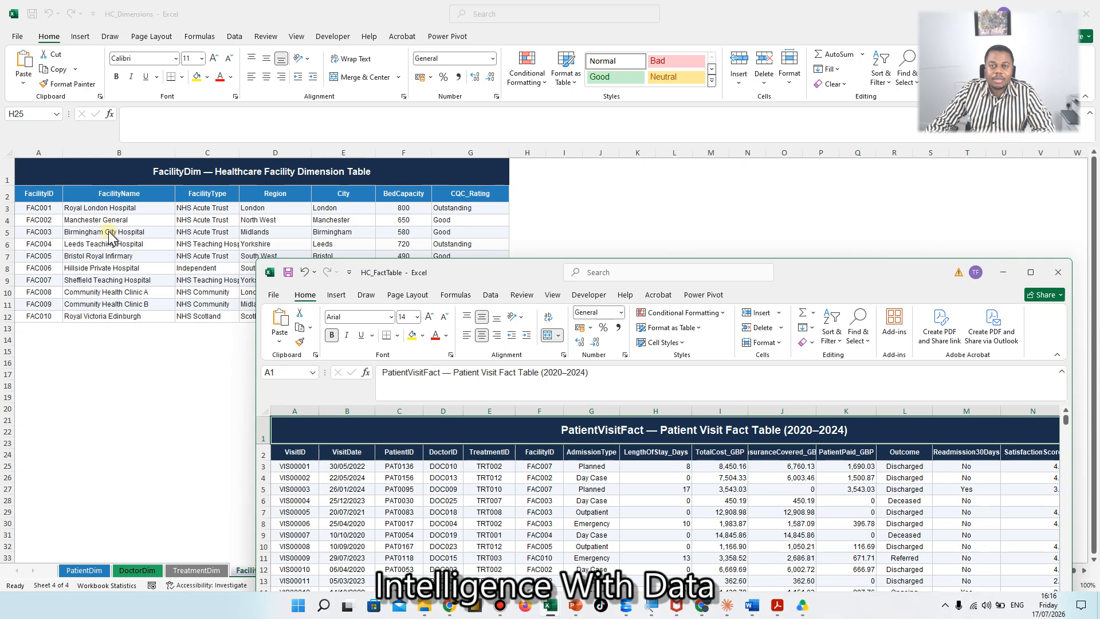
{"action": "left_click_drag", "start_coordinate": [829, 280], "coordinate": [725, 143]}
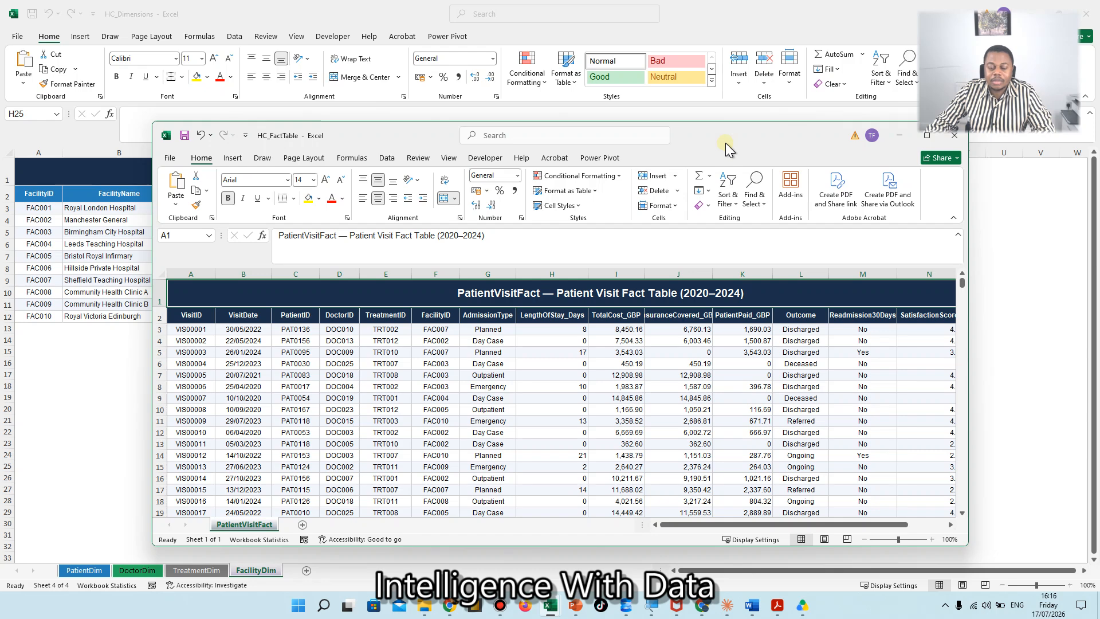
{"action": "left_click_drag", "start_coordinate": [725, 142], "coordinate": [659, 43]}
{"action": "double_click", "coordinate": [658, 43]}
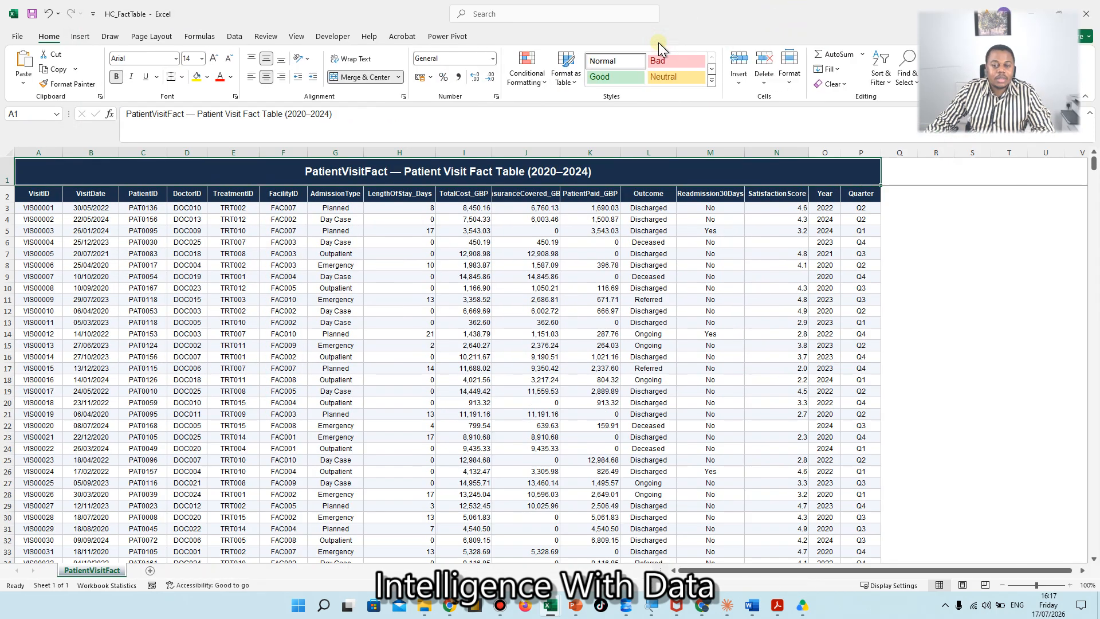
- Examine the columns and first visit records of the PatientVisitFact table at 130% zoom
{"action": "scroll", "coordinate": [557, 246], "scroll_direction": "up", "scroll_amount": 2}
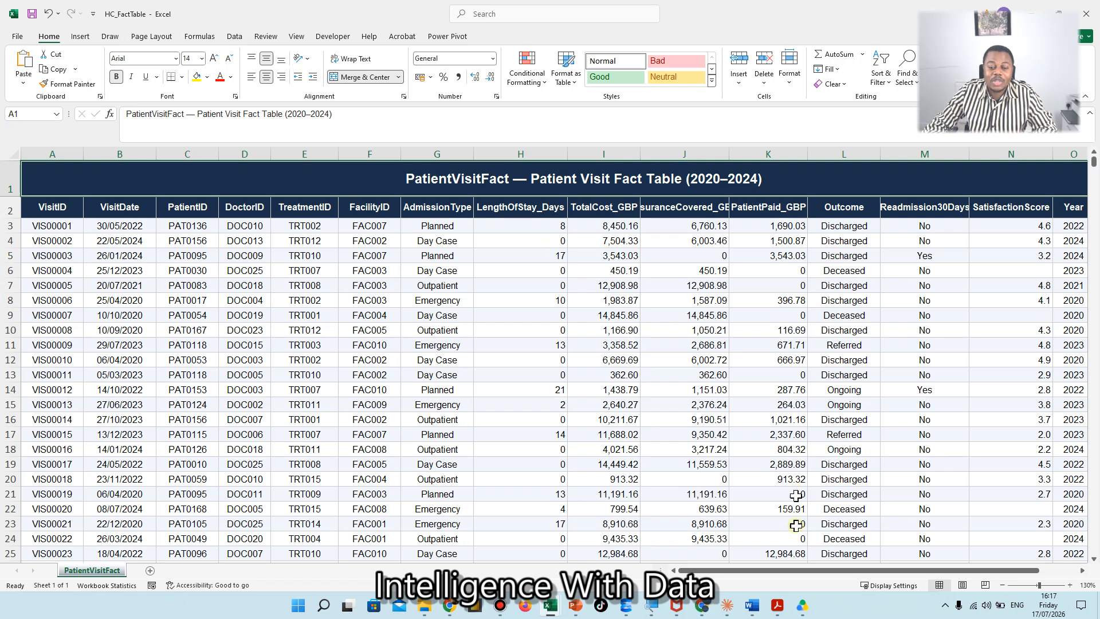
{"action": "mouse_move", "coordinate": [814, 575]}
{"action": "left_mouse_down"}
{"action": "mouse_move", "coordinate": [848, 571]}
{"action": "mouse_move", "coordinate": [816, 573]}
{"action": "left_mouse_up"}
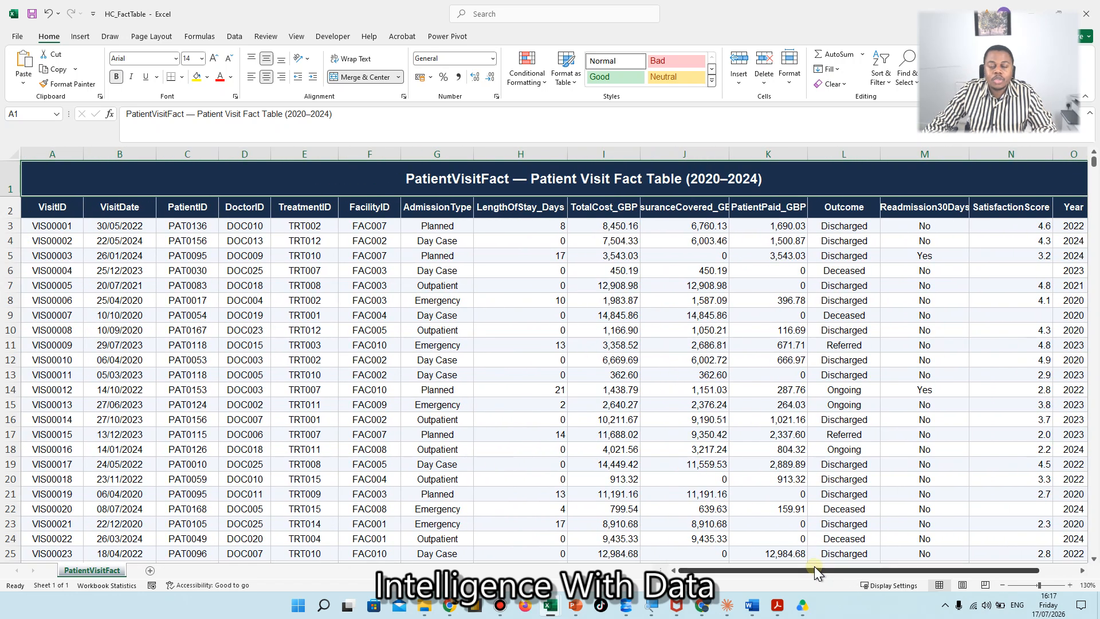
{"action": "left_click", "coordinate": [13, 226]}
{"action": "left_click", "coordinate": [13, 241]}
{"action": "left_click", "coordinate": [21, 241]}
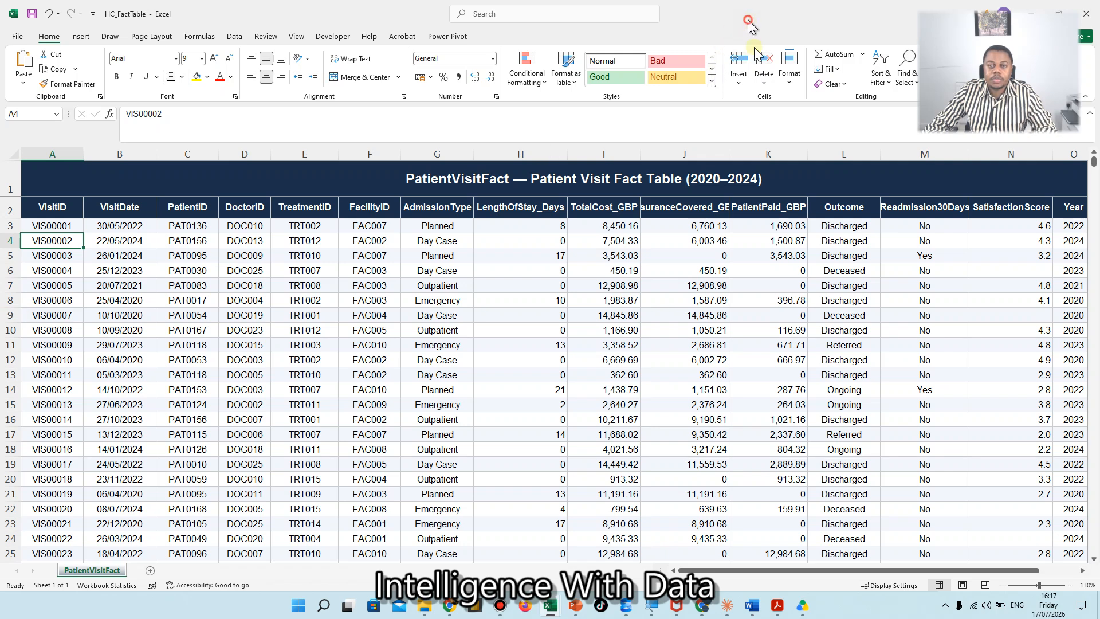
- Switch to the HC_Dimensions workbook and examine the FacilityDim, TreatmentDim, DoctorDim and PatientDim tables in turn
{"action": "left_click_drag", "start_coordinate": [748, 20], "coordinate": [1099, 81]}
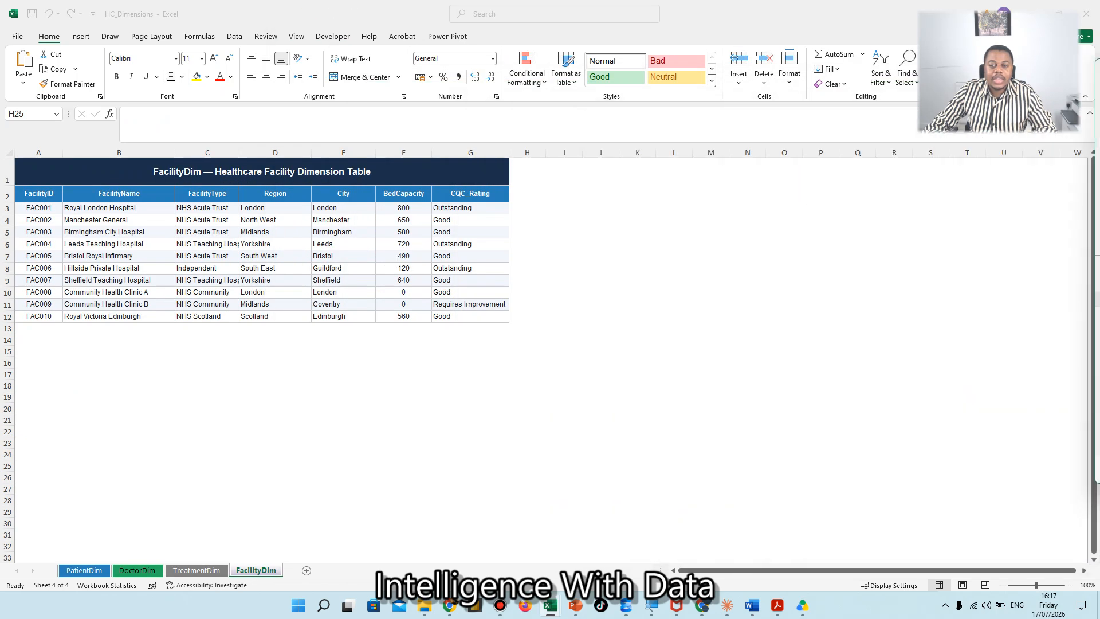
{"action": "left_click", "coordinate": [152, 331]}
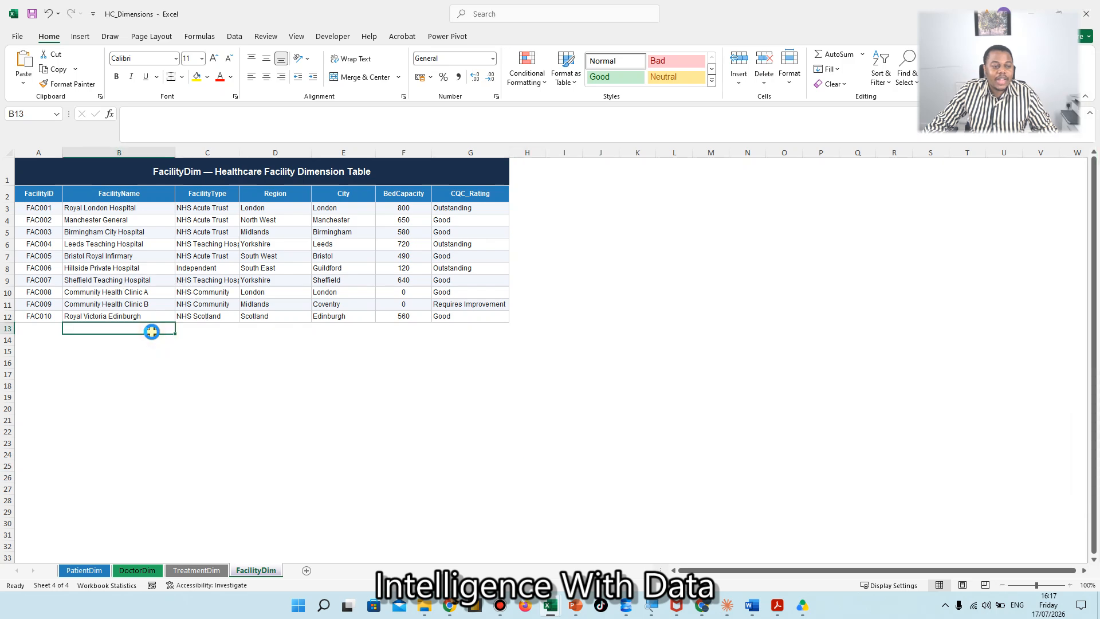
{"action": "scroll", "coordinate": [152, 331], "scroll_direction": "up", "scroll_amount": 3}
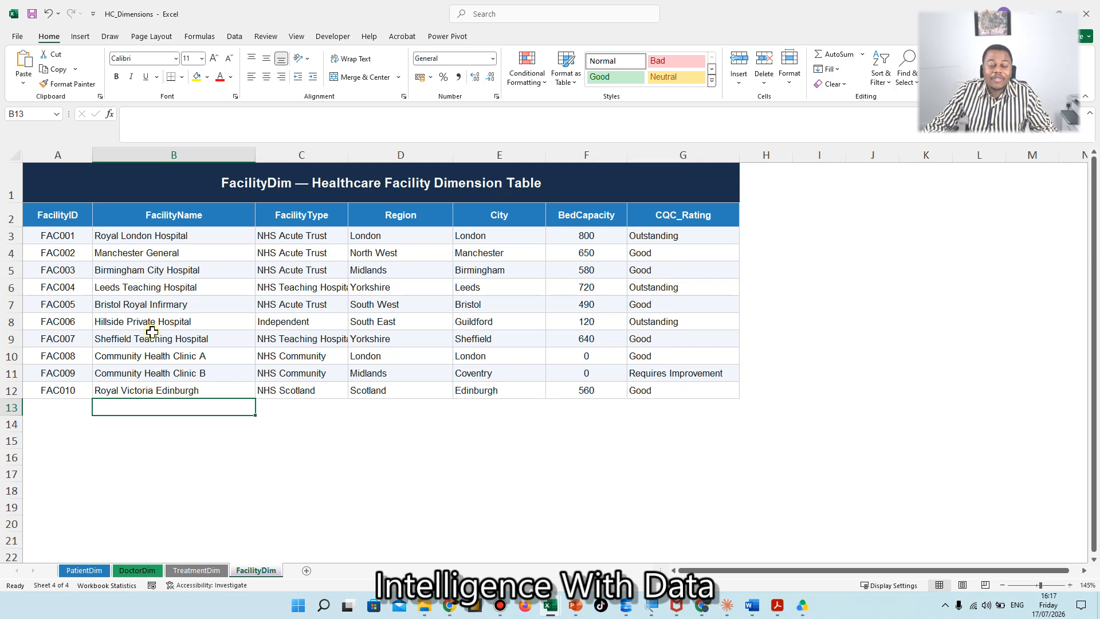
{"action": "left_click", "coordinate": [196, 570]}
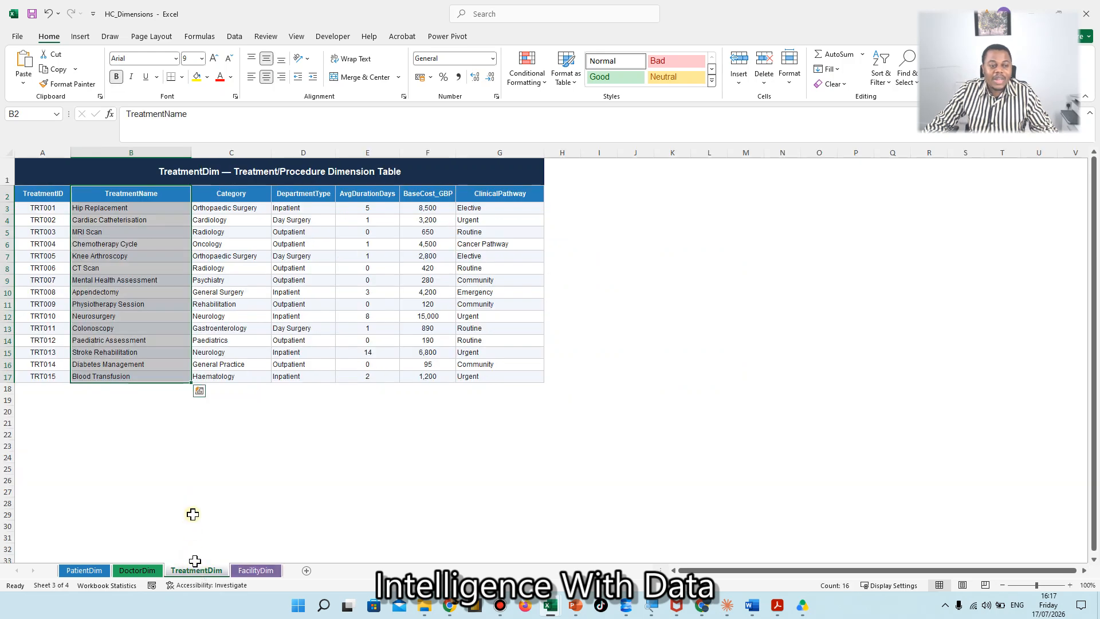
{"action": "scroll", "coordinate": [166, 412], "scroll_direction": "up", "scroll_amount": 4, "text": "ctrl"}
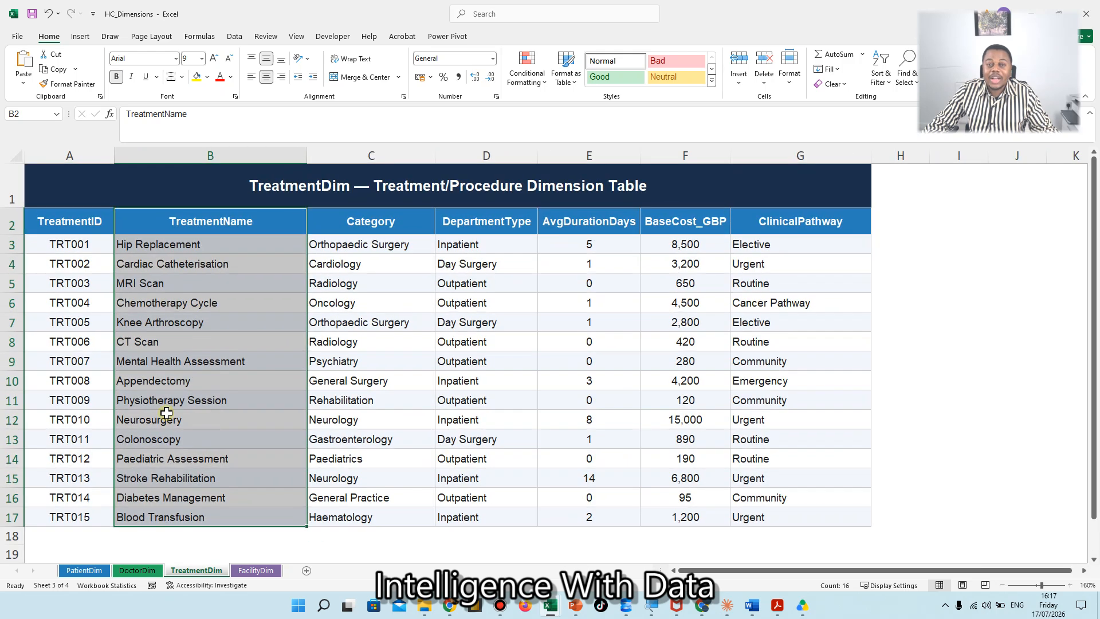
{"action": "left_click", "coordinate": [137, 570]}
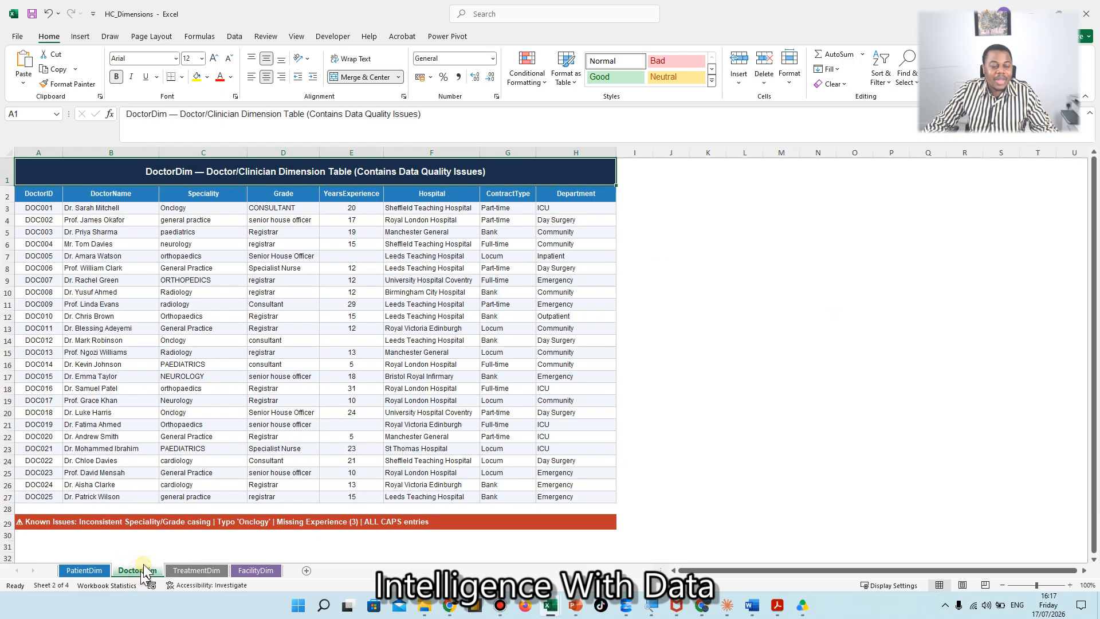
{"action": "scroll", "coordinate": [136, 433], "scroll_direction": "up", "scroll_amount": 4, "text": "ctrl"}
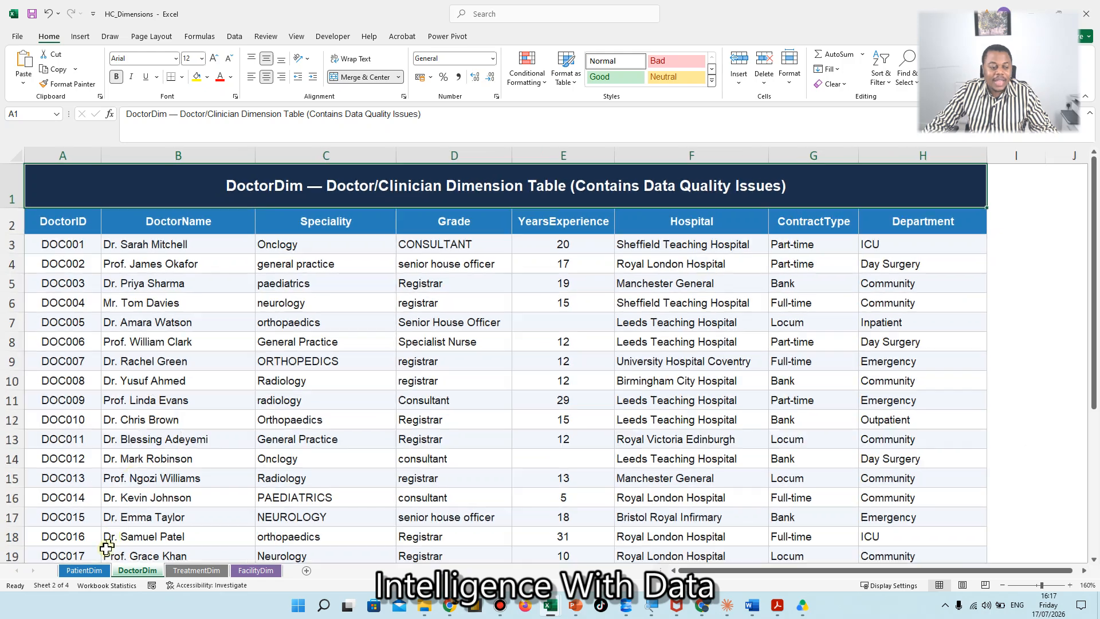
{"action": "left_click", "coordinate": [92, 570]}
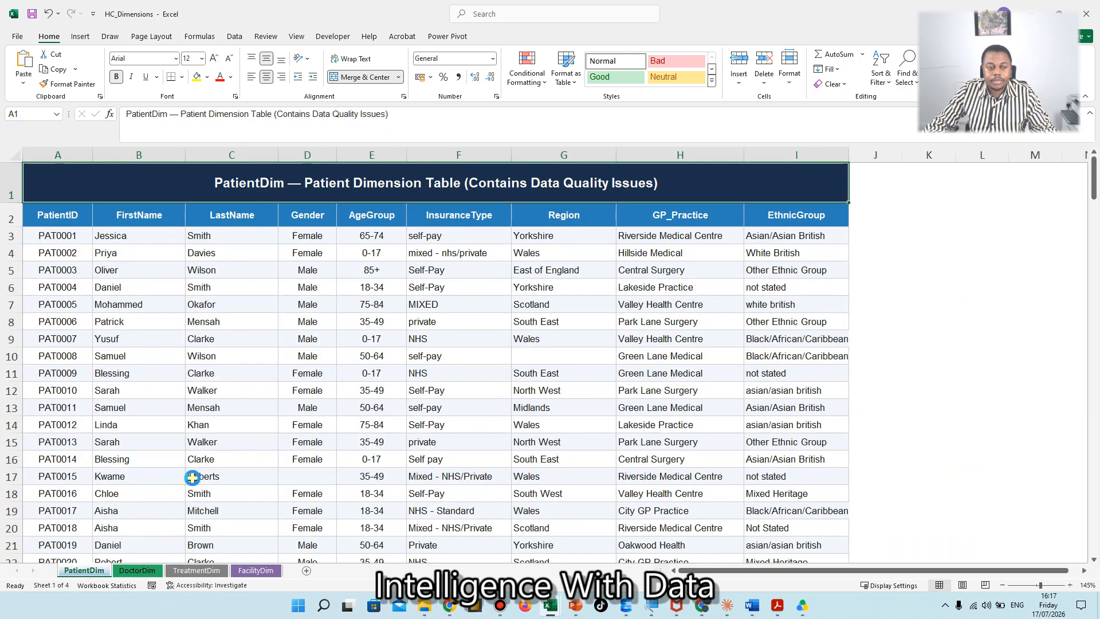
{"action": "scroll", "coordinate": [192, 478], "scroll_direction": "up", "scroll_amount": 3, "text": "ctrl"}
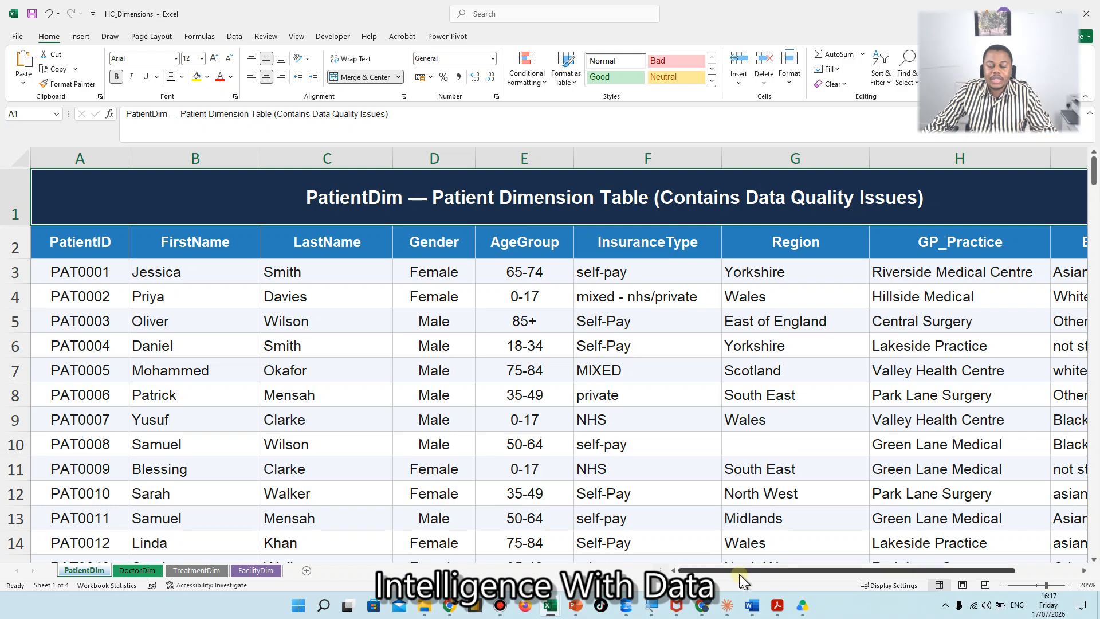
- Bring HC_FactTable back to full screen to examine the TotalCost_GBP column, and move the window away from HC_Dimensions
{"action": "left_click_drag", "start_coordinate": [1099, 150], "coordinate": [806, 88]}
{"action": "double_click", "coordinate": [837, 88]}
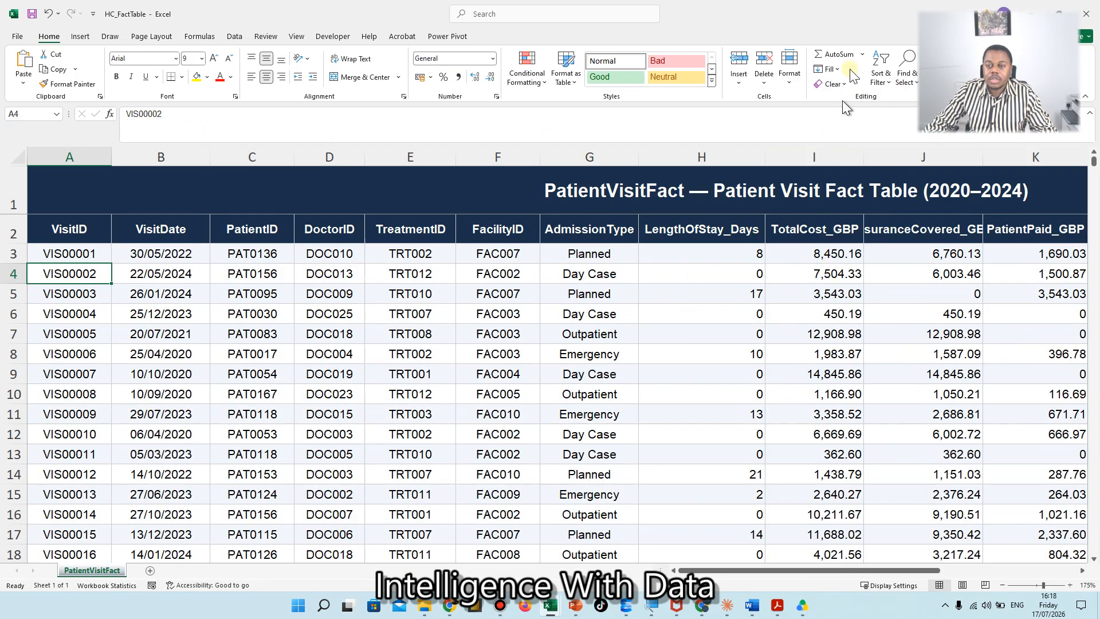
{"action": "left_click", "coordinate": [834, 246]}
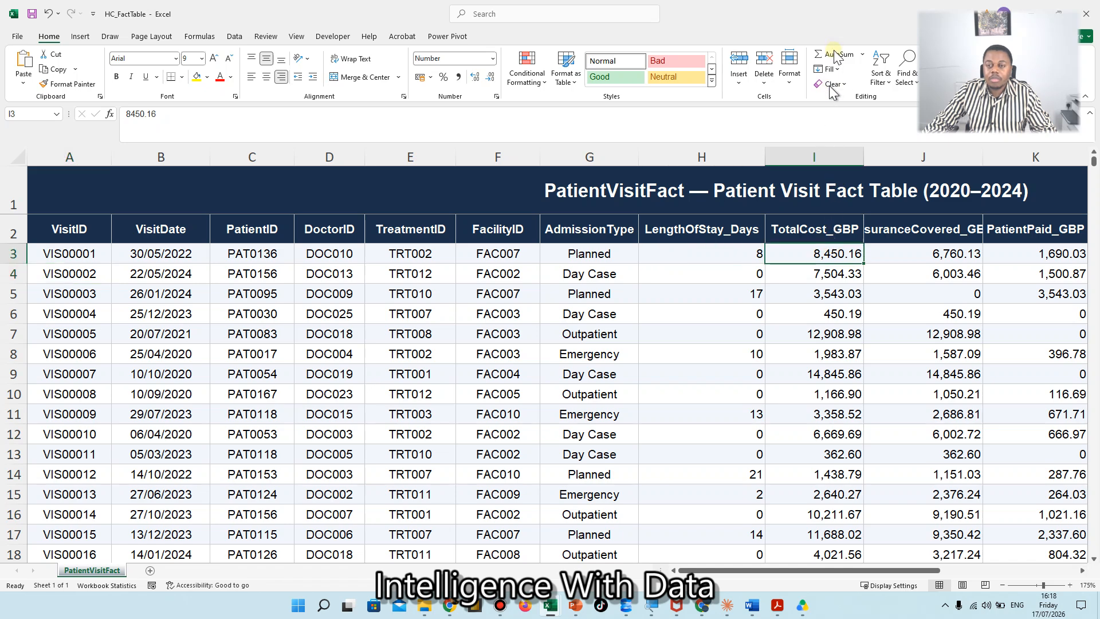
{"action": "left_click_drag", "start_coordinate": [843, 26], "coordinate": [1099, 180]}
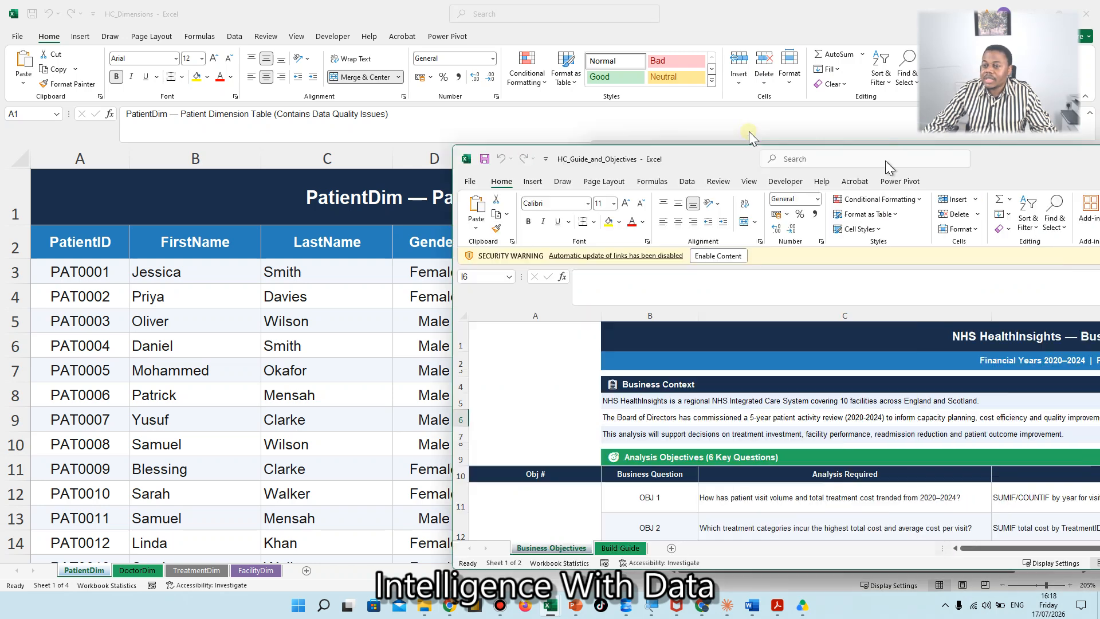
- Show HC_Guide_and_Objectives at full screen and read the business context and six analysis objectives on the Business Objectives sheet
{"action": "left_click_drag", "start_coordinate": [885, 160], "coordinate": [617, 63]}
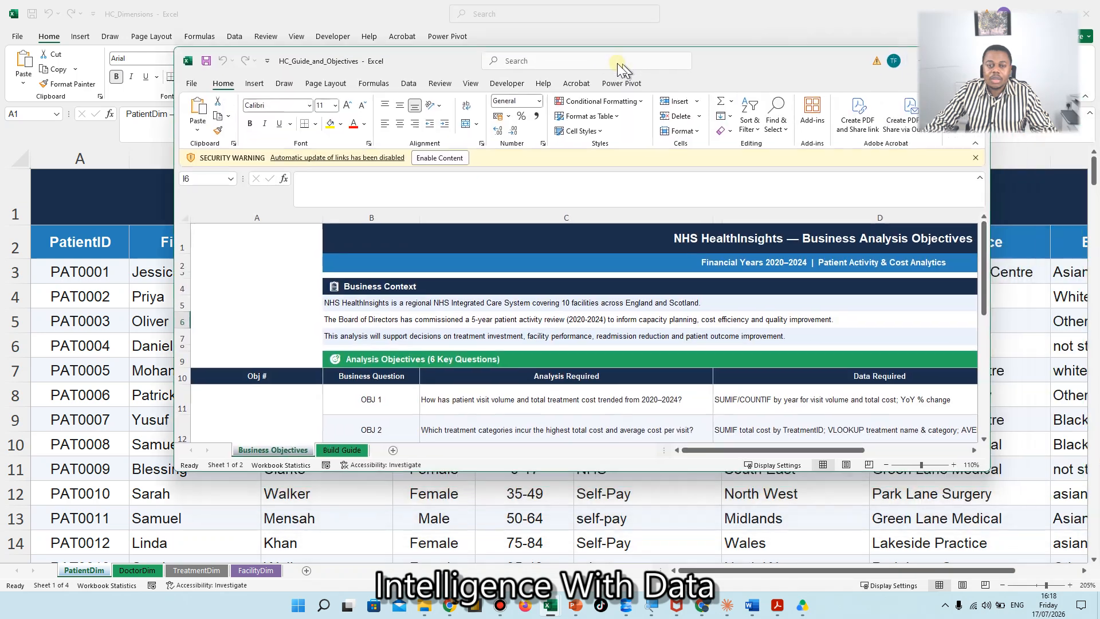
{"action": "double_click", "coordinate": [741, 63]}
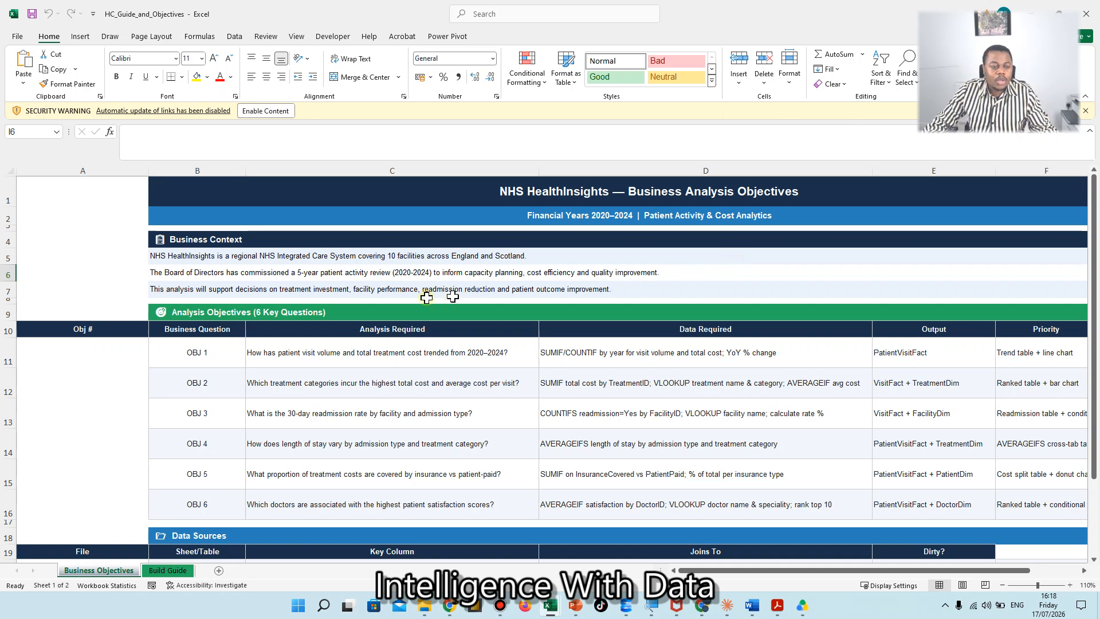
{"action": "scroll", "coordinate": [185, 280], "scroll_direction": "up", "scroll_amount": 2}
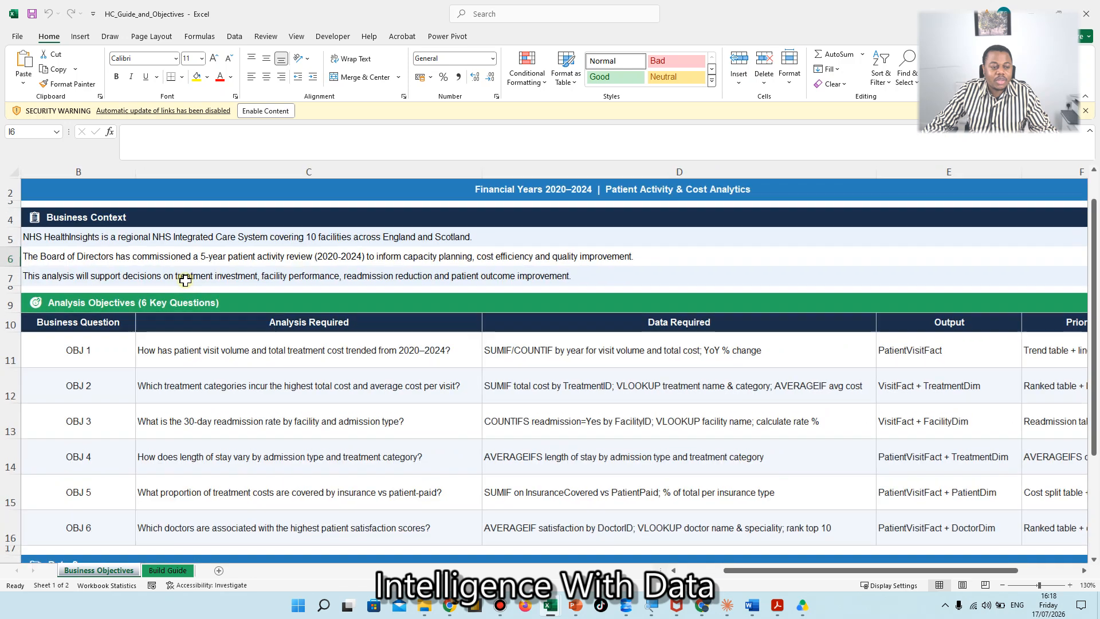
{"action": "left_click_drag", "start_coordinate": [752, 571], "coordinate": [707, 571]}
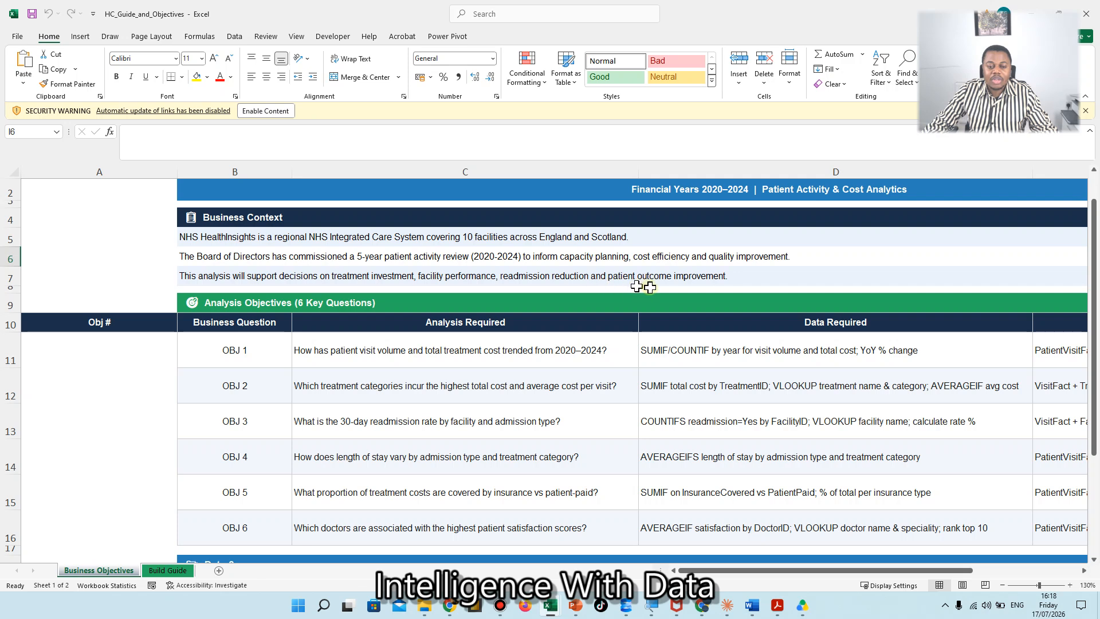
{"action": "left_click_drag", "start_coordinate": [851, 572], "coordinate": [883, 574]}
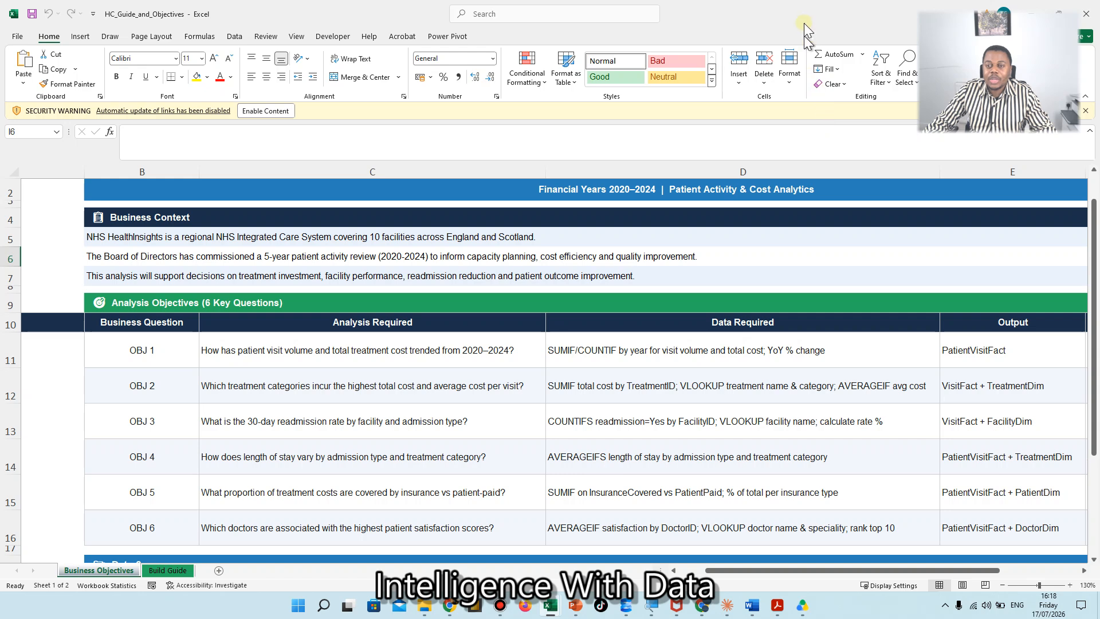
- Return to the HC_Dimensions workbook and view its TreatmentDim and FacilityDim sheets
{"action": "left_click_drag", "start_coordinate": [803, 23], "coordinate": [1099, 142]}
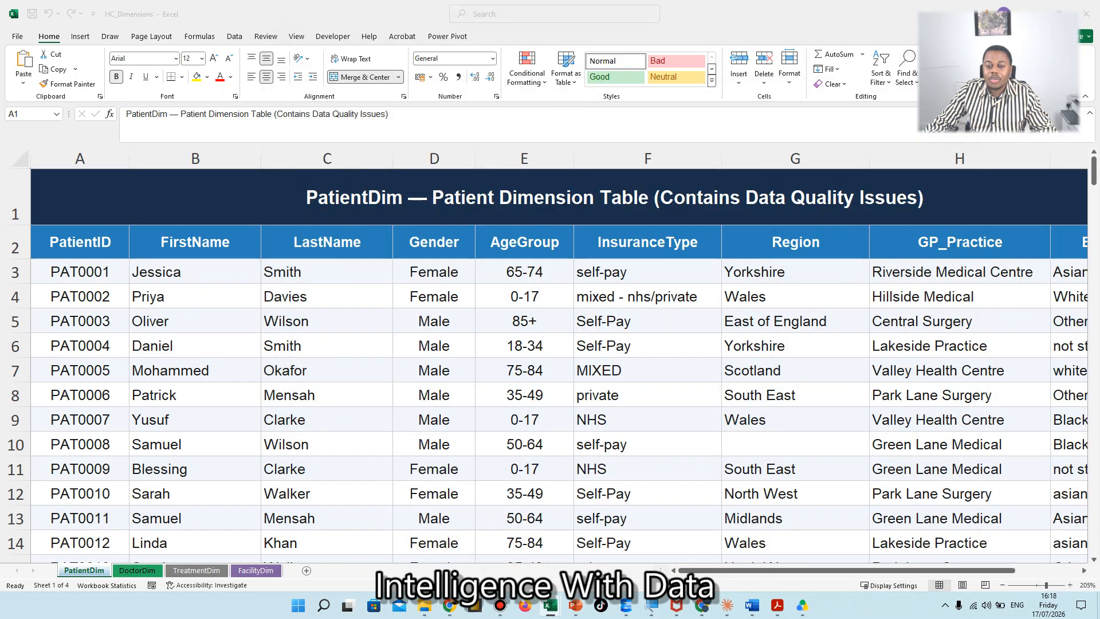
{"action": "left_click", "coordinate": [197, 571]}
{"action": "left_click", "coordinate": [259, 569]}
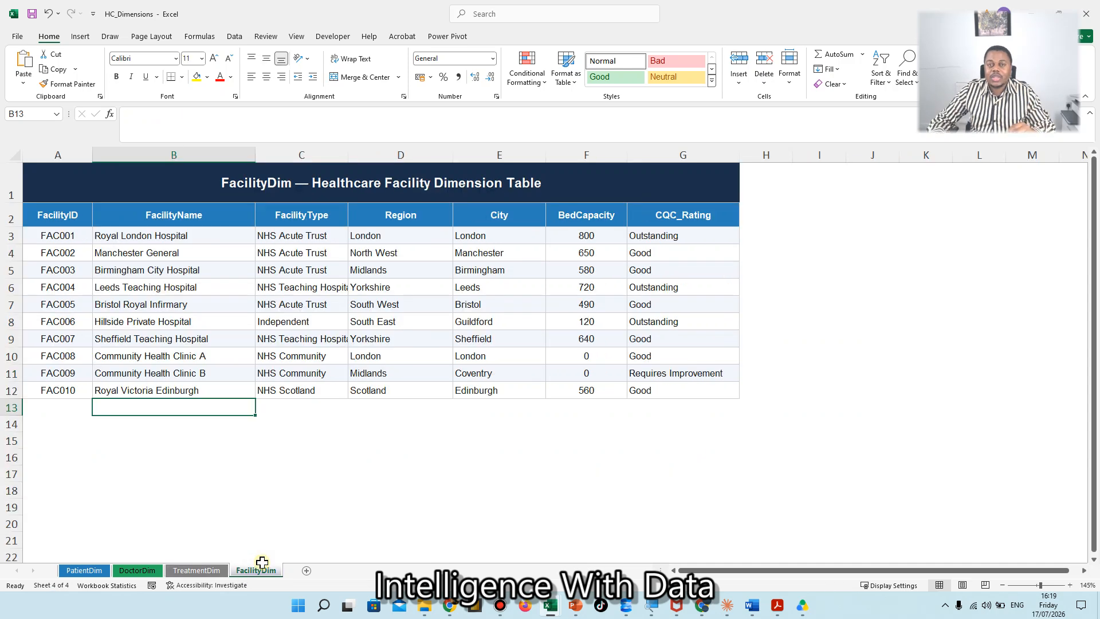
{"action": "left_click", "coordinate": [873, 292]}
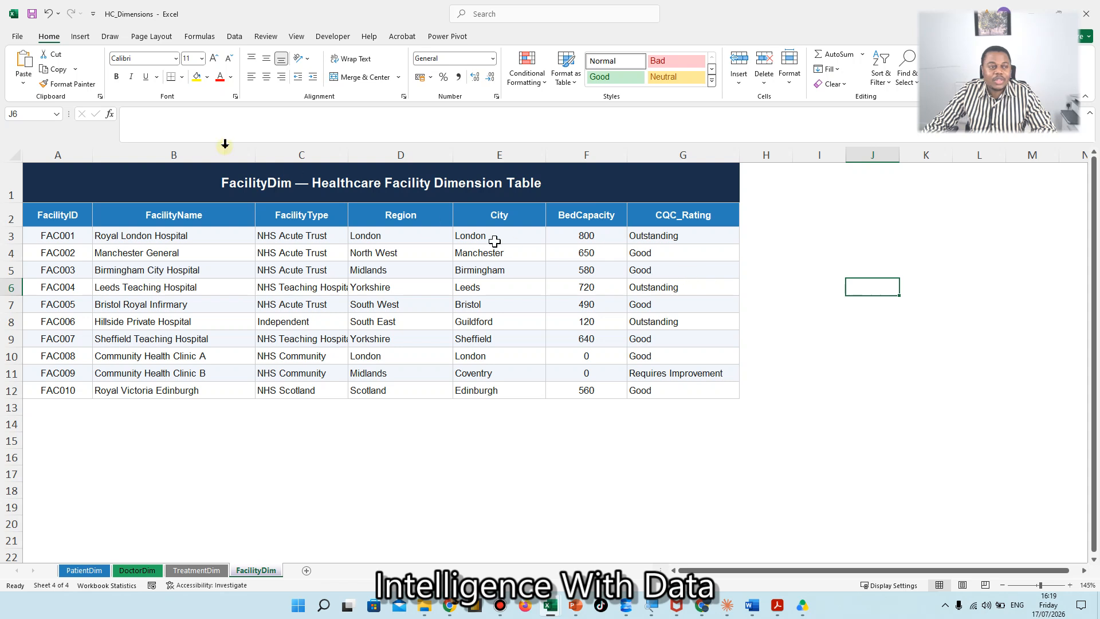
- Create a blank workbook and start a data import from an Excel workbook file
{"action": "left_click", "coordinate": [17, 38]}
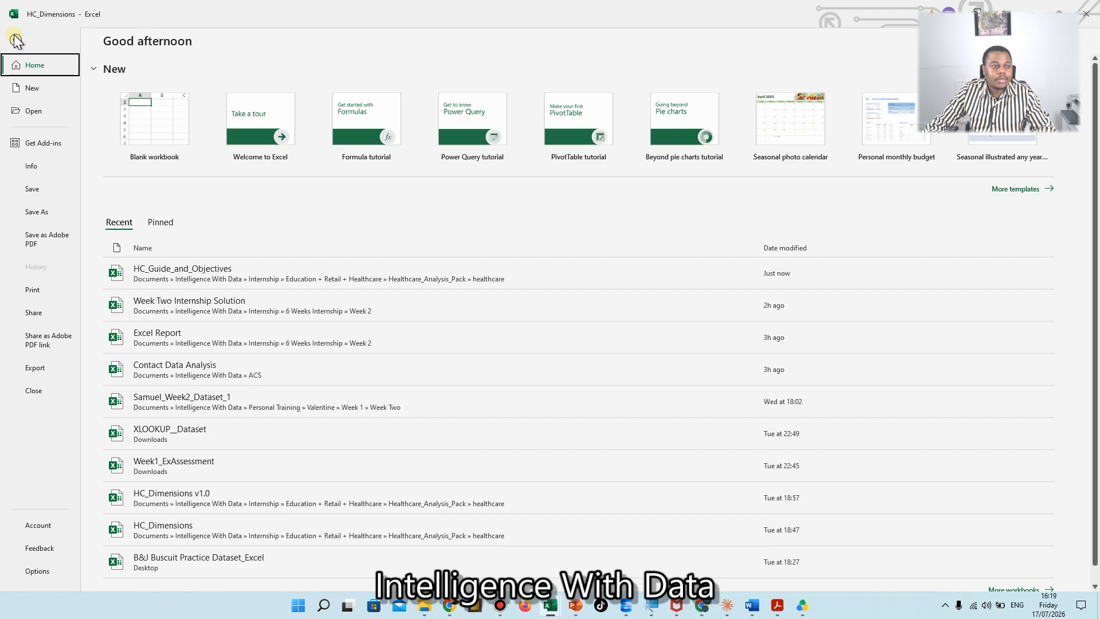
{"action": "left_click", "coordinate": [147, 122]}
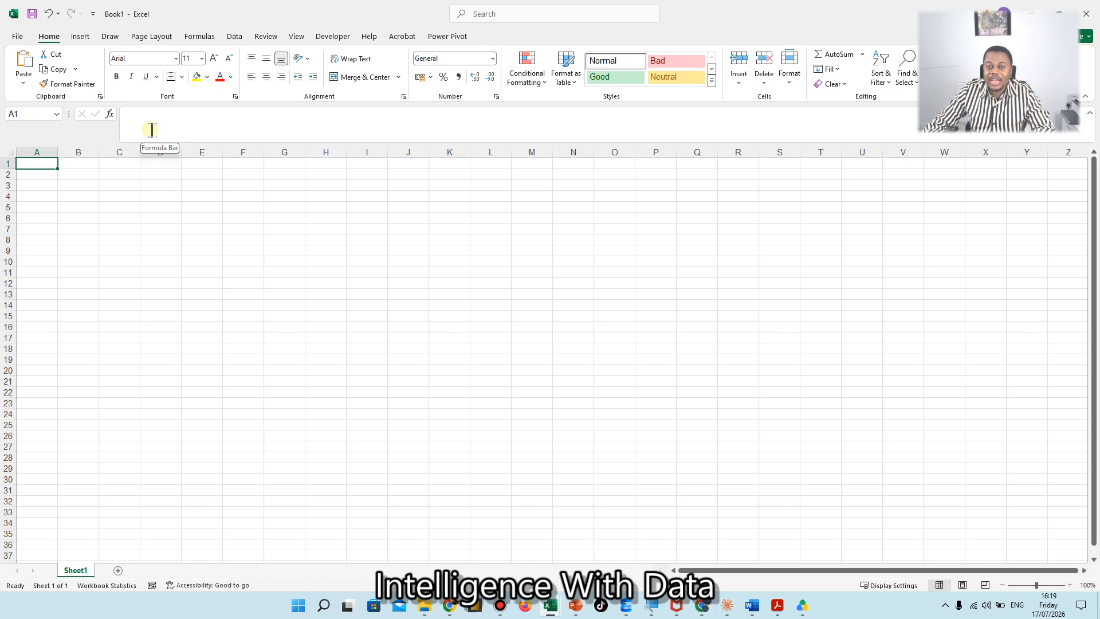
{"action": "left_click", "coordinate": [235, 38]}
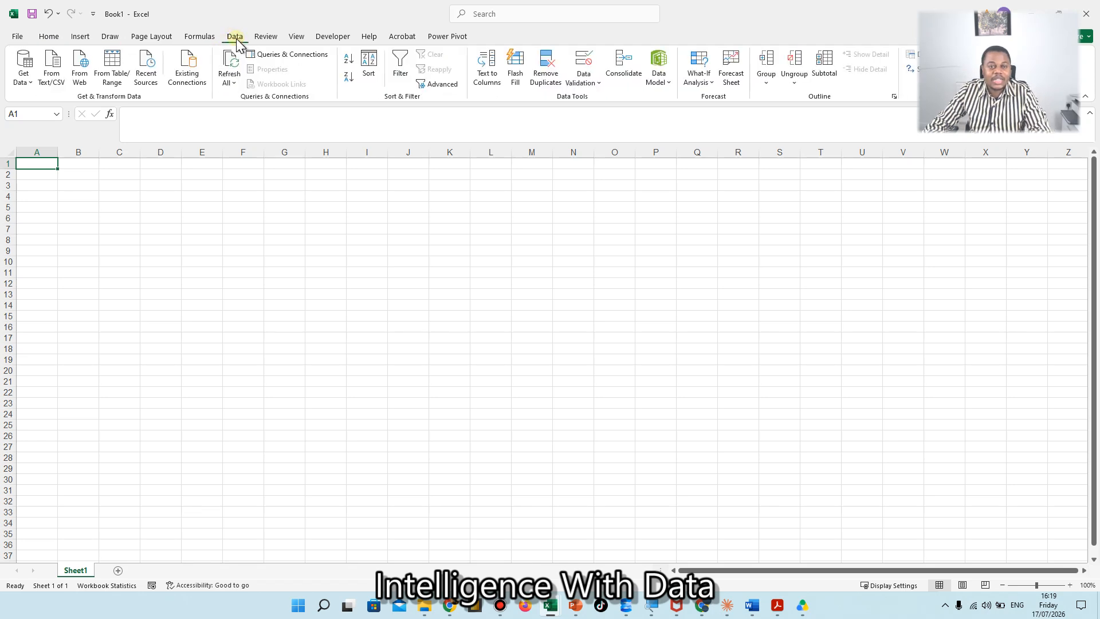
{"action": "left_click", "coordinate": [24, 82]}
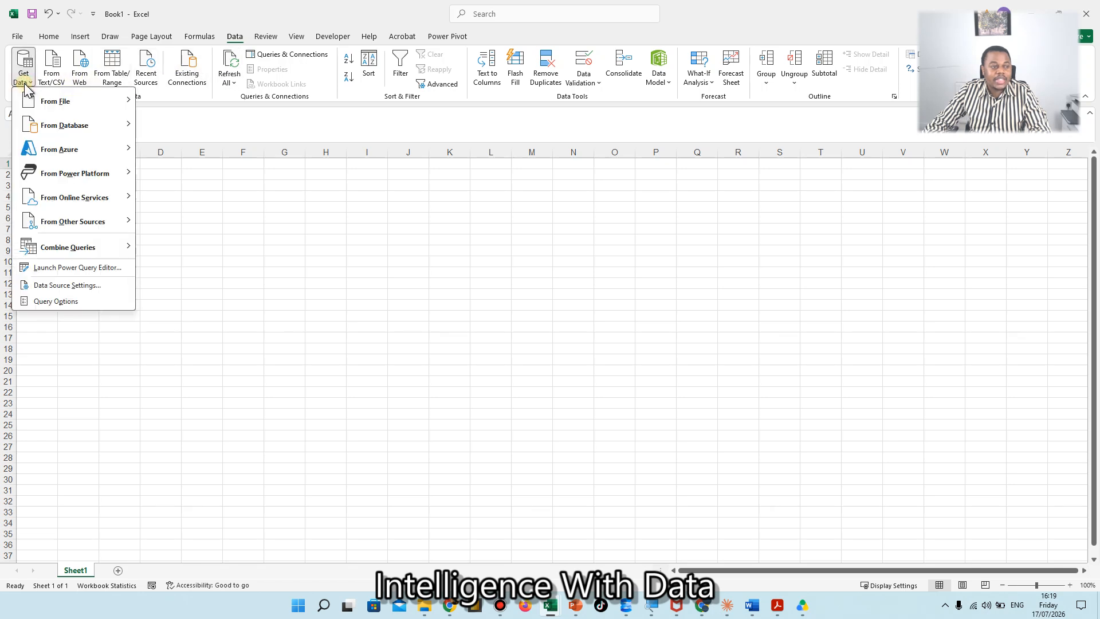
{"action": "mouse_move", "coordinate": [51, 102]}
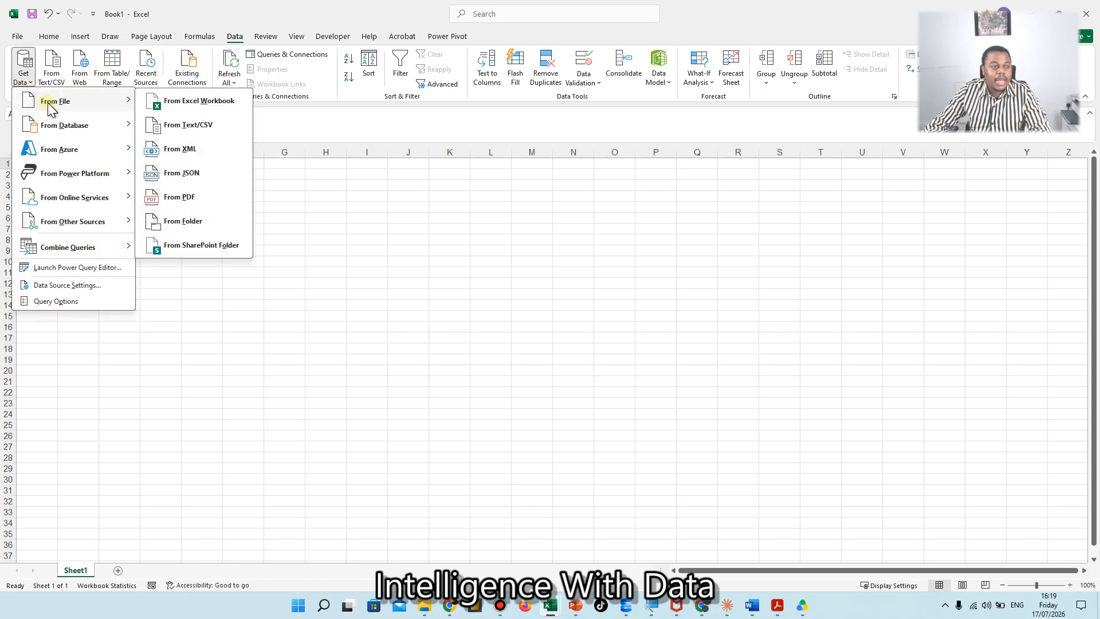
{"action": "left_click", "coordinate": [185, 107]}
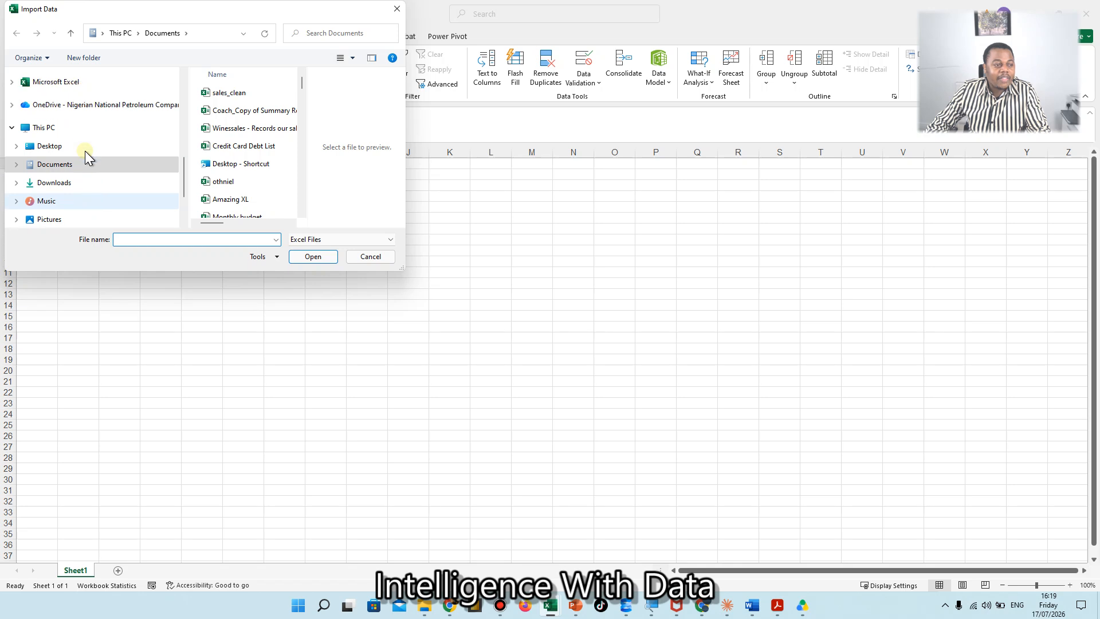
- Import the HC_Dimensions workbook from Intelligence With Data > Internship > Education + Retail + Healthcare > Healthcare_Analysis_Pack > healthcare
{"action": "scroll", "coordinate": [85, 150], "scroll_direction": "up", "scroll_amount": 10}
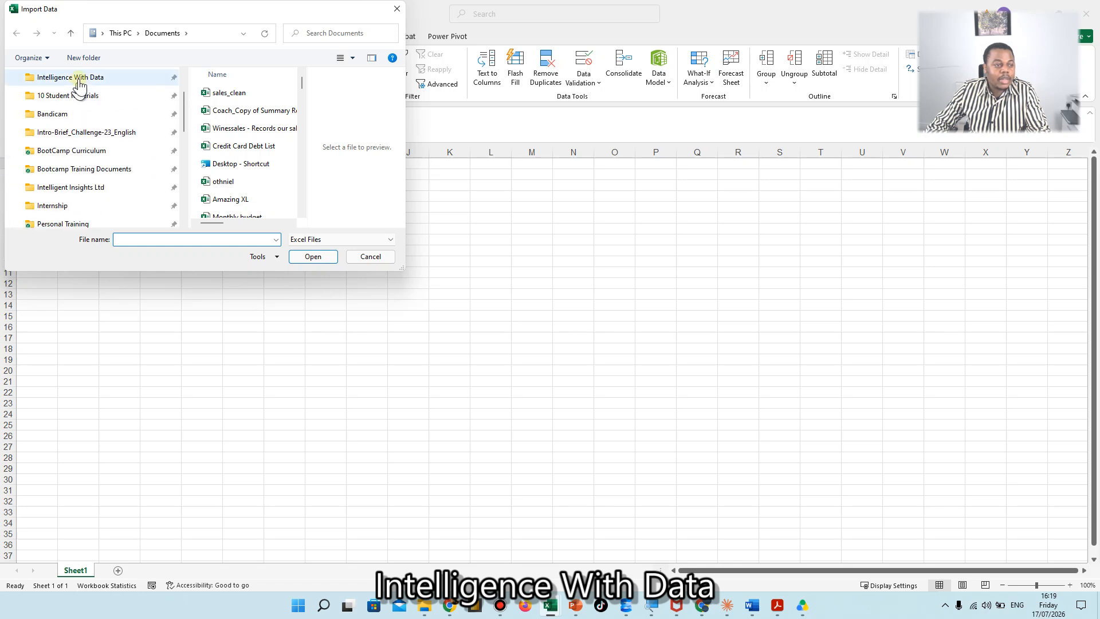
{"action": "left_click", "coordinate": [78, 81]}
{"action": "scroll", "coordinate": [229, 171], "scroll_direction": "down", "scroll_amount": 3}
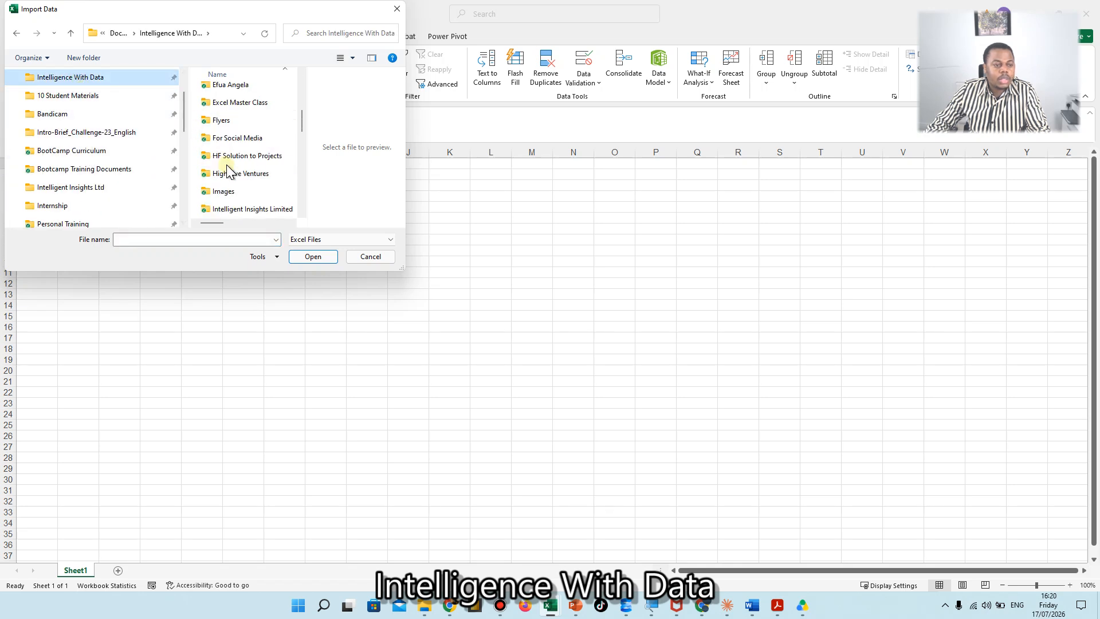
{"action": "scroll", "coordinate": [226, 169], "scroll_direction": "down", "scroll_amount": 2}
{"action": "left_click", "coordinate": [223, 120]}
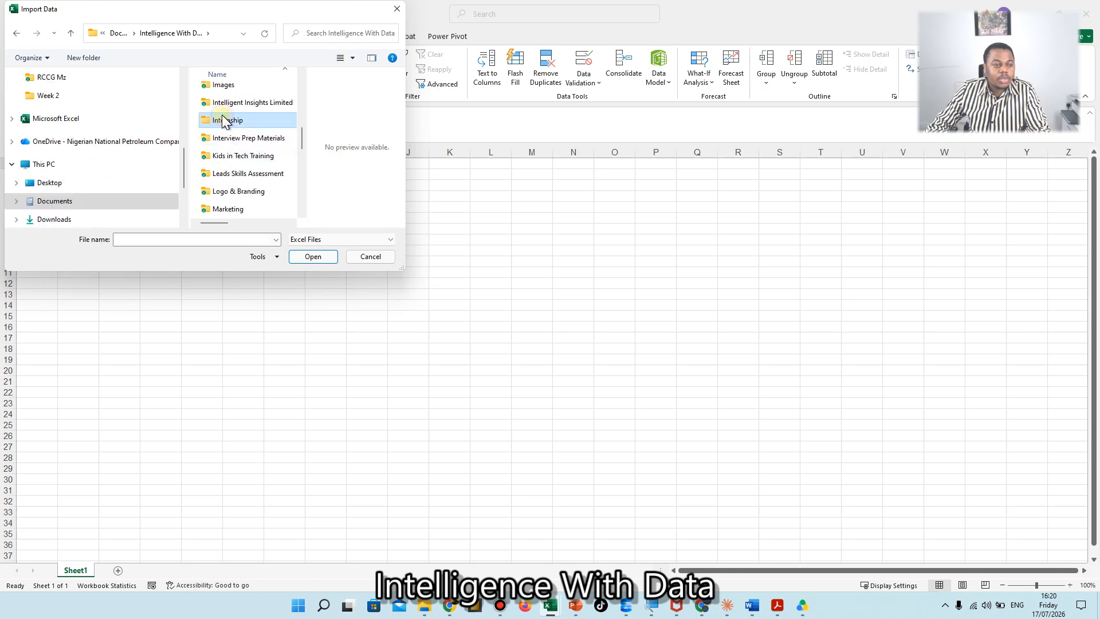
{"action": "double_click", "coordinate": [223, 120]}
{"action": "scroll", "coordinate": [232, 143], "scroll_direction": "down", "scroll_amount": 4}
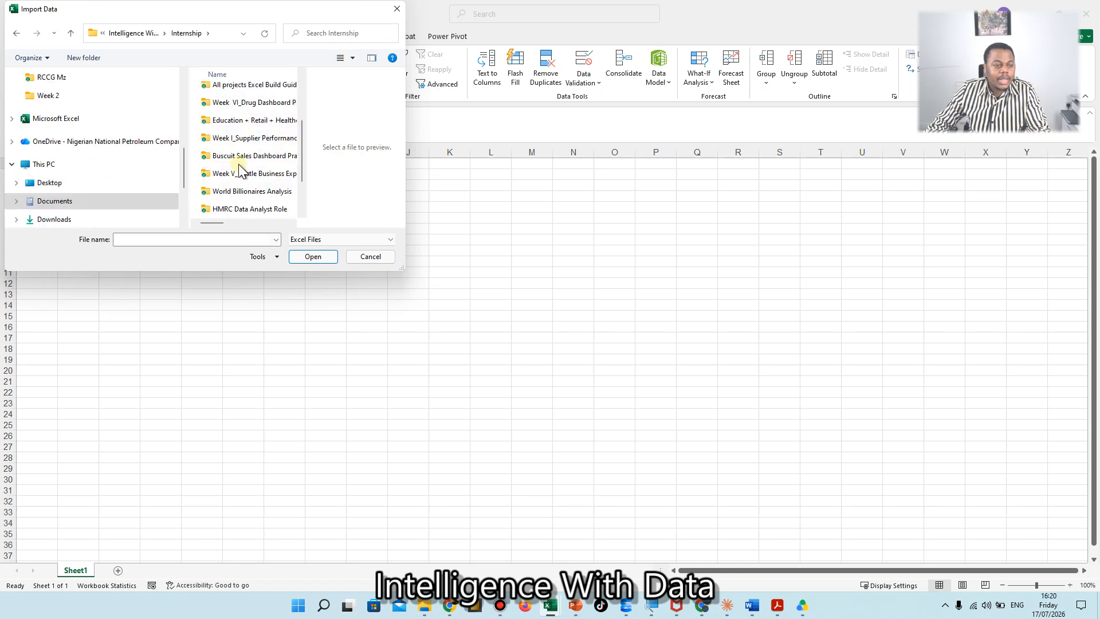
{"action": "scroll", "coordinate": [240, 170], "scroll_direction": "down", "scroll_amount": 1}
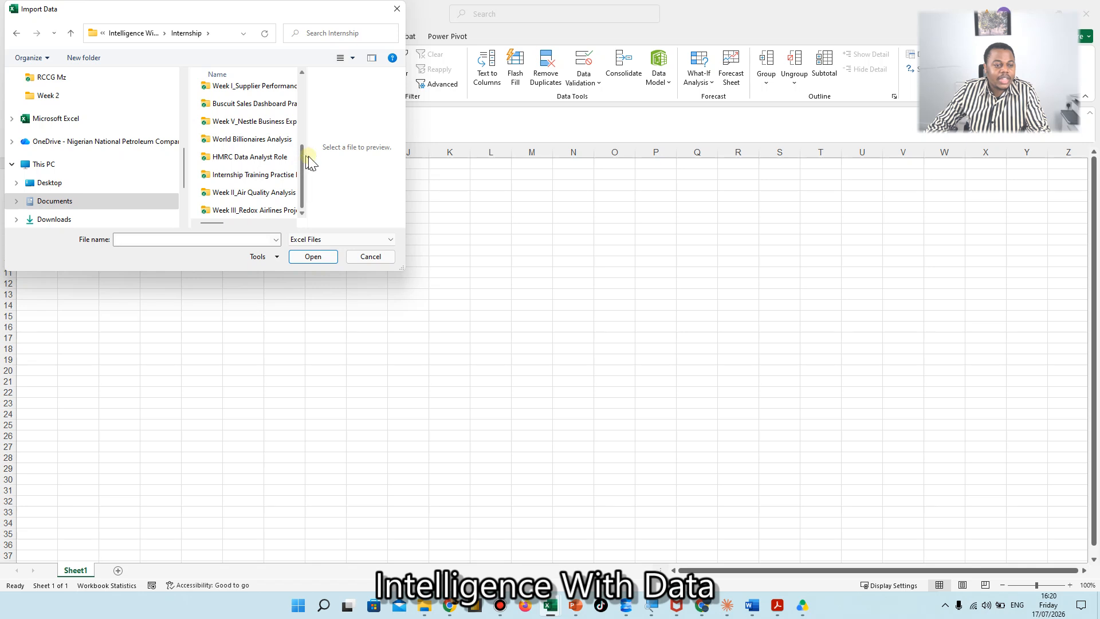
{"action": "left_click_drag", "start_coordinate": [306, 155], "coordinate": [349, 156]}
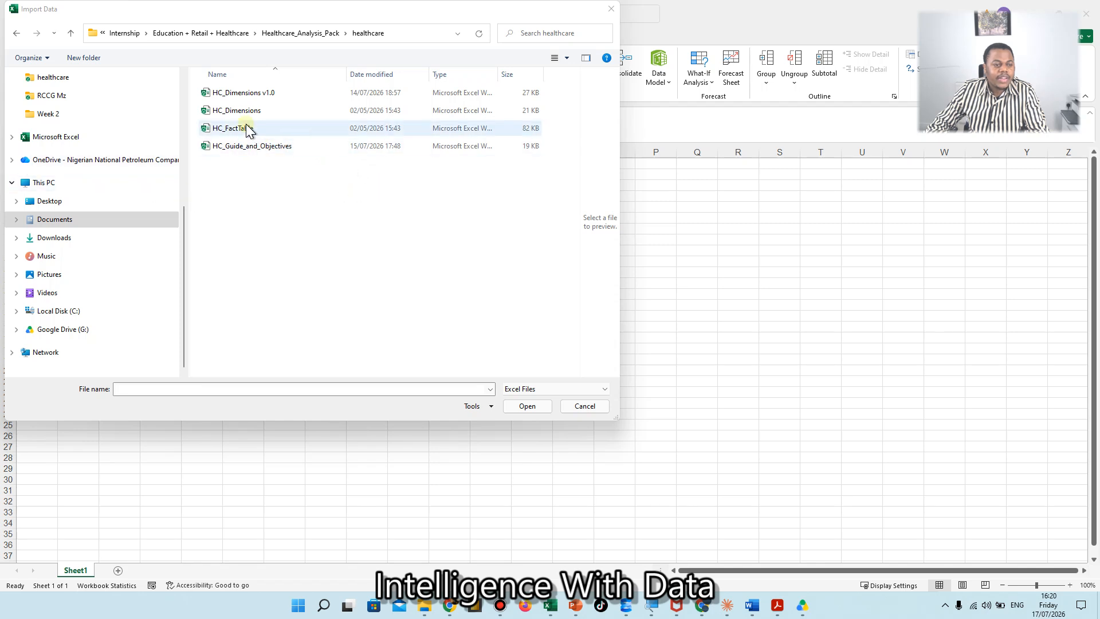
{"action": "left_click", "coordinate": [252, 113]}
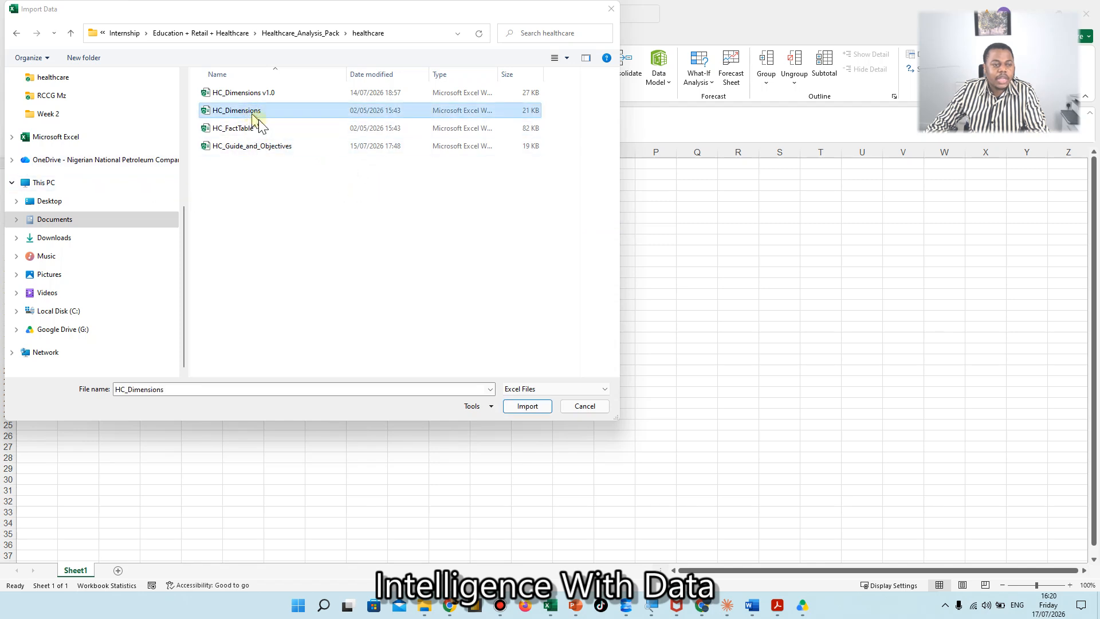
{"action": "left_click", "coordinate": [527, 407]}
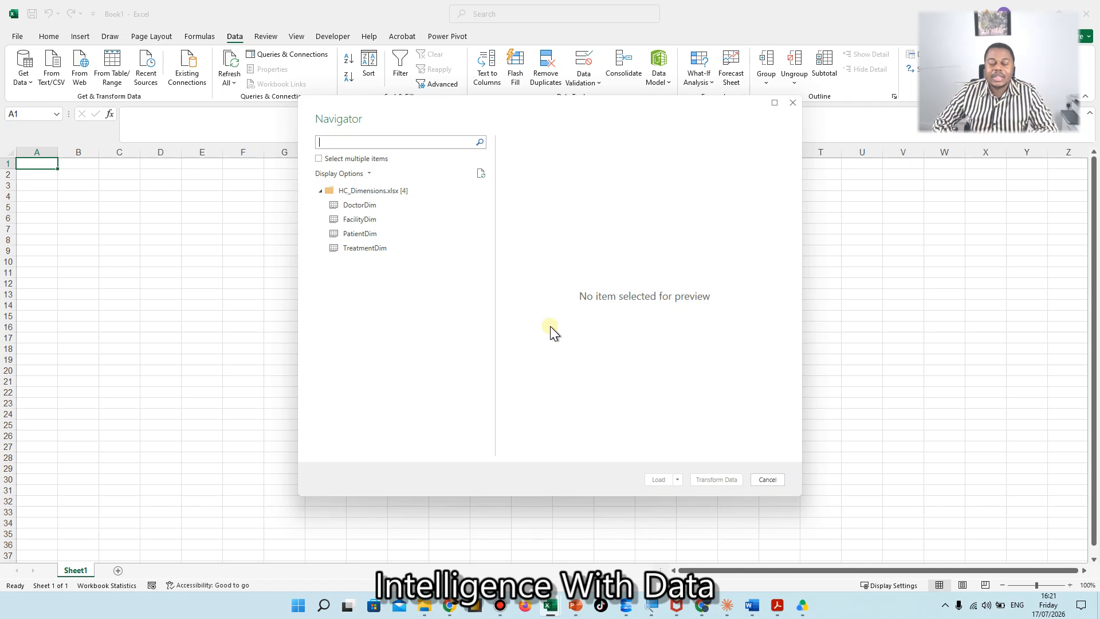
- Select the DoctorDim, FacilityDim, PatientDim and TreatmentDim tables together and open them for transformation in a maximized Power Query Editor
{"action": "left_click", "coordinate": [319, 159]}
{"action": "left_click", "coordinate": [333, 205]}
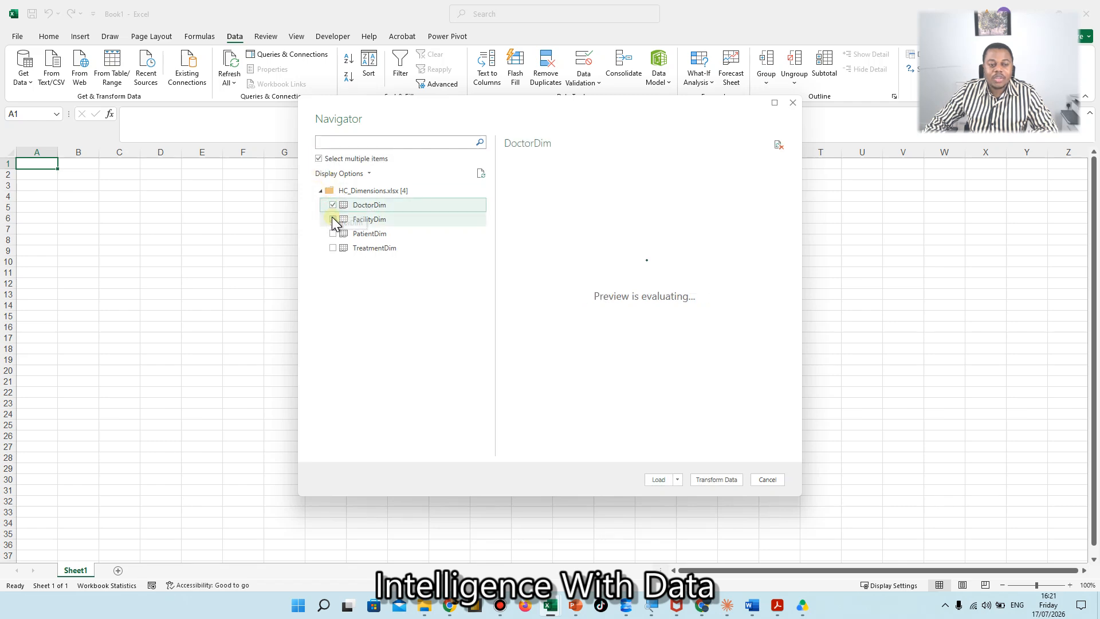
{"action": "left_click", "coordinate": [332, 220]}
{"action": "left_click", "coordinate": [333, 234]}
{"action": "left_click", "coordinate": [332, 248]}
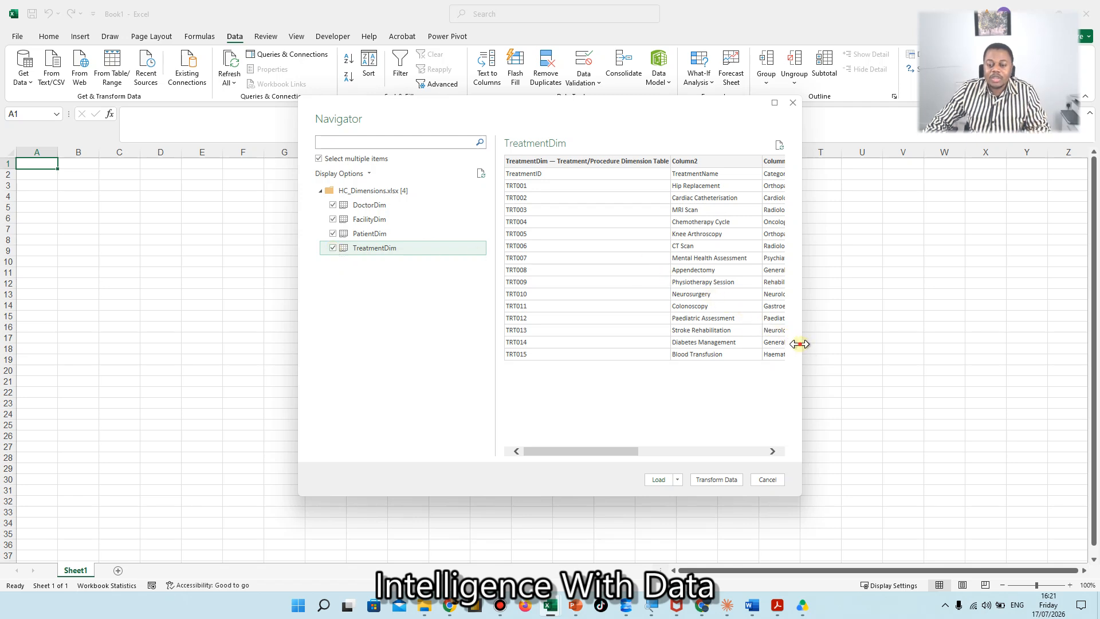
{"action": "left_click_drag", "start_coordinate": [801, 344], "coordinate": [999, 358]}
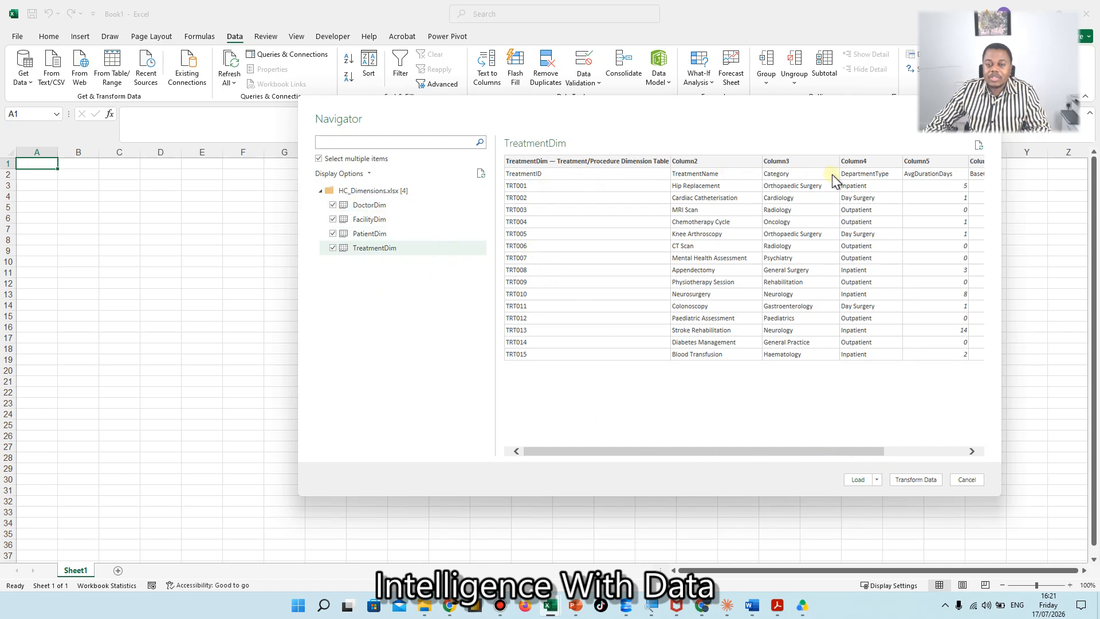
{"action": "left_click", "coordinate": [916, 481]}
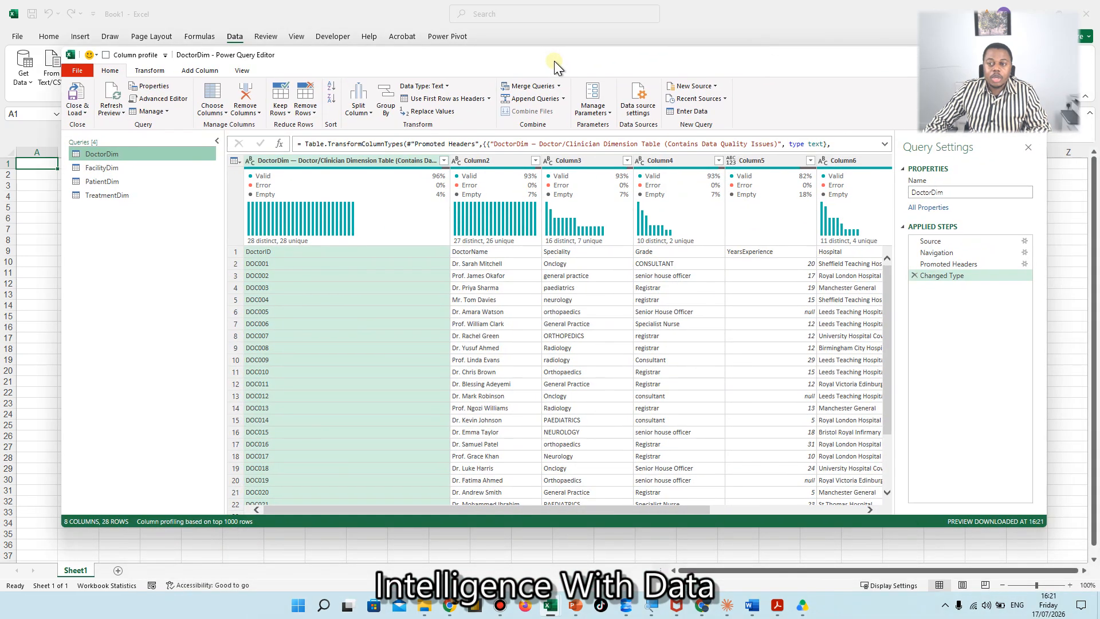
{"action": "double_click", "coordinate": [554, 61]}
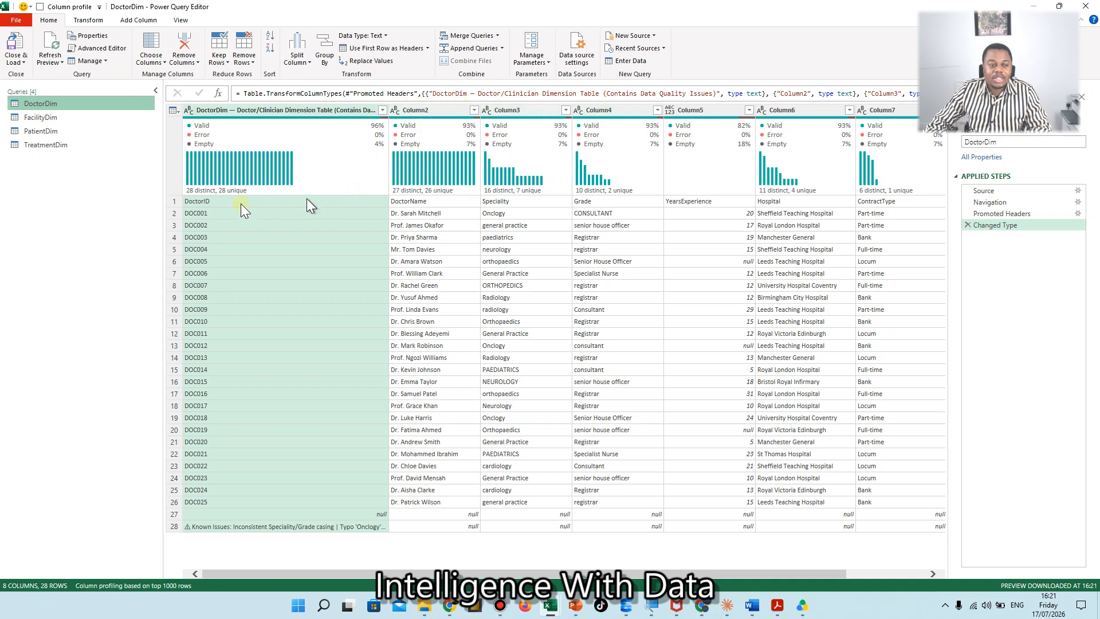
- Use the first row of the DoctorDim query as its column headers
{"action": "left_click", "coordinate": [172, 201]}
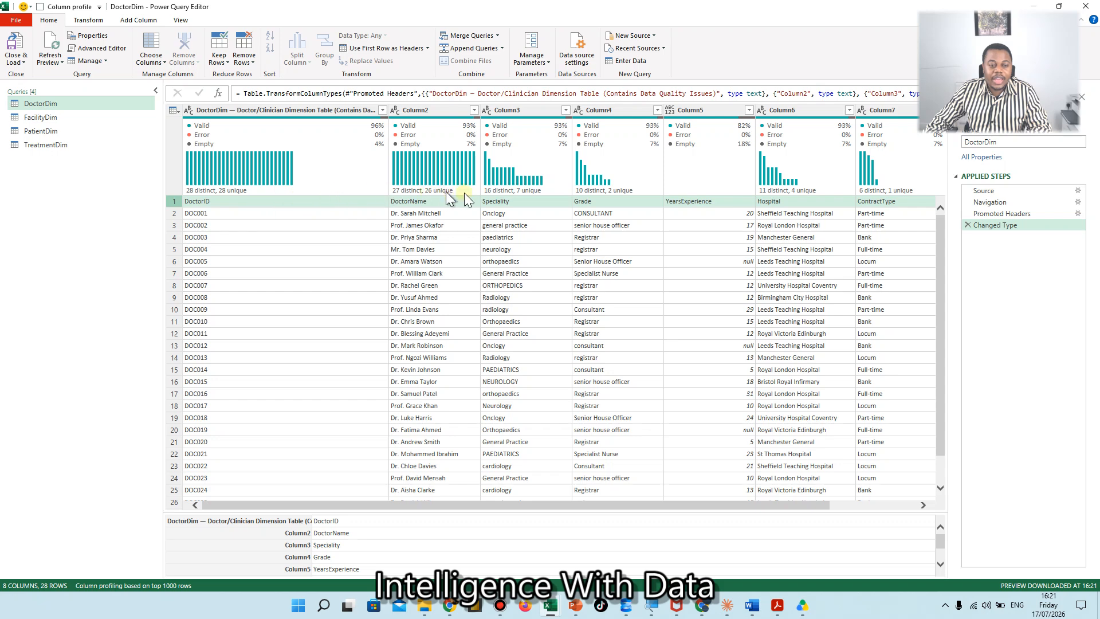
{"action": "left_click", "coordinate": [173, 109]}
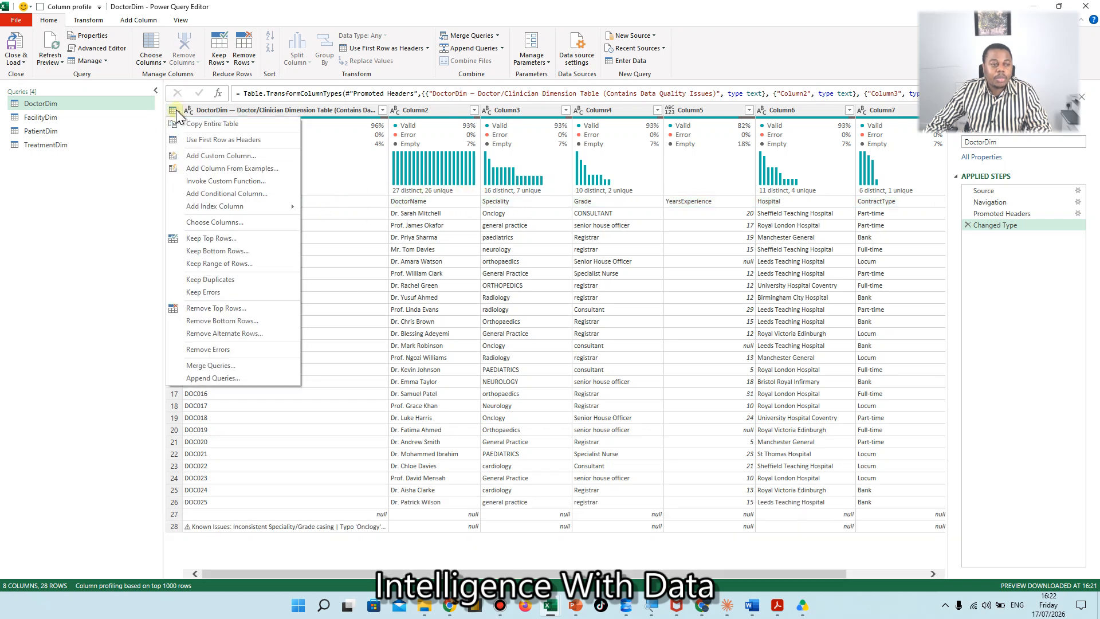
{"action": "left_click", "coordinate": [232, 143]}
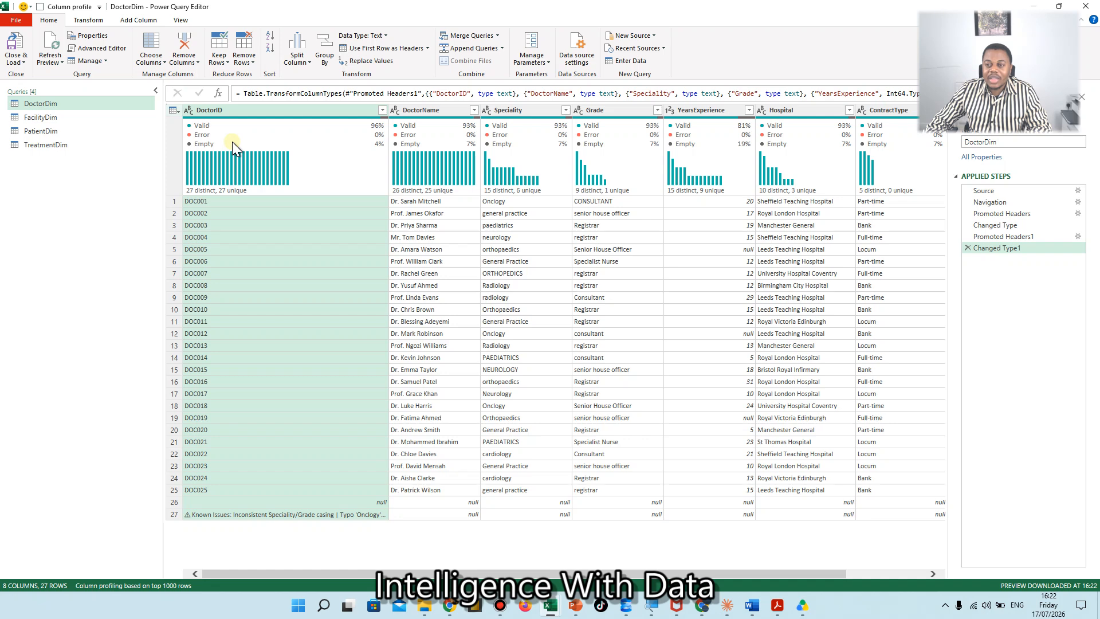
{"action": "left_click", "coordinate": [94, 19]}
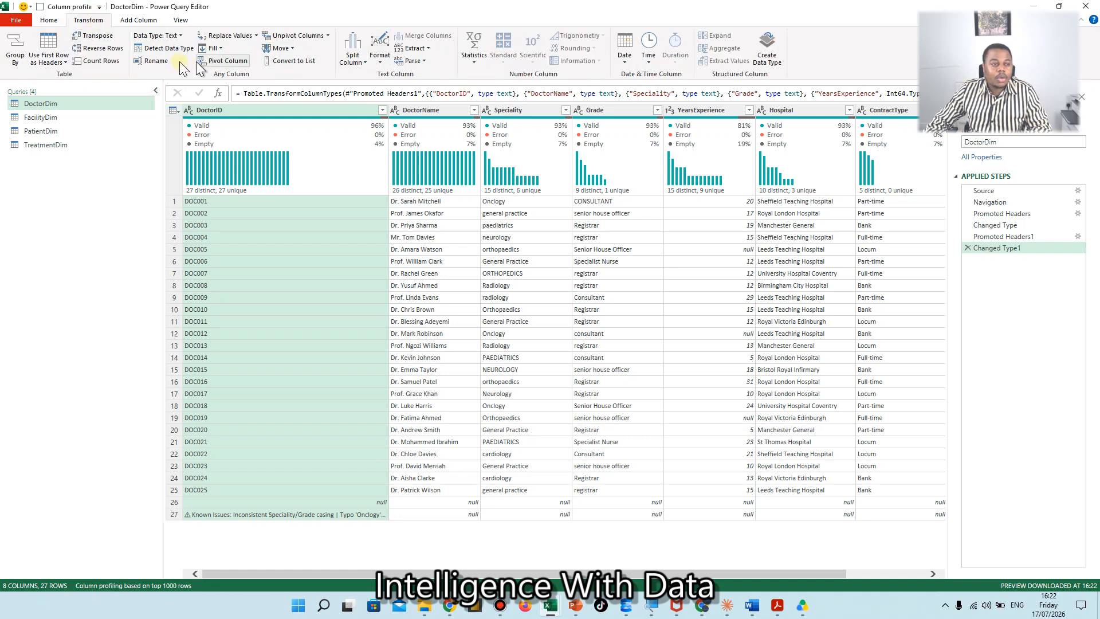
{"action": "left_click", "coordinate": [52, 59]}
{"action": "left_click", "coordinate": [48, 20]}
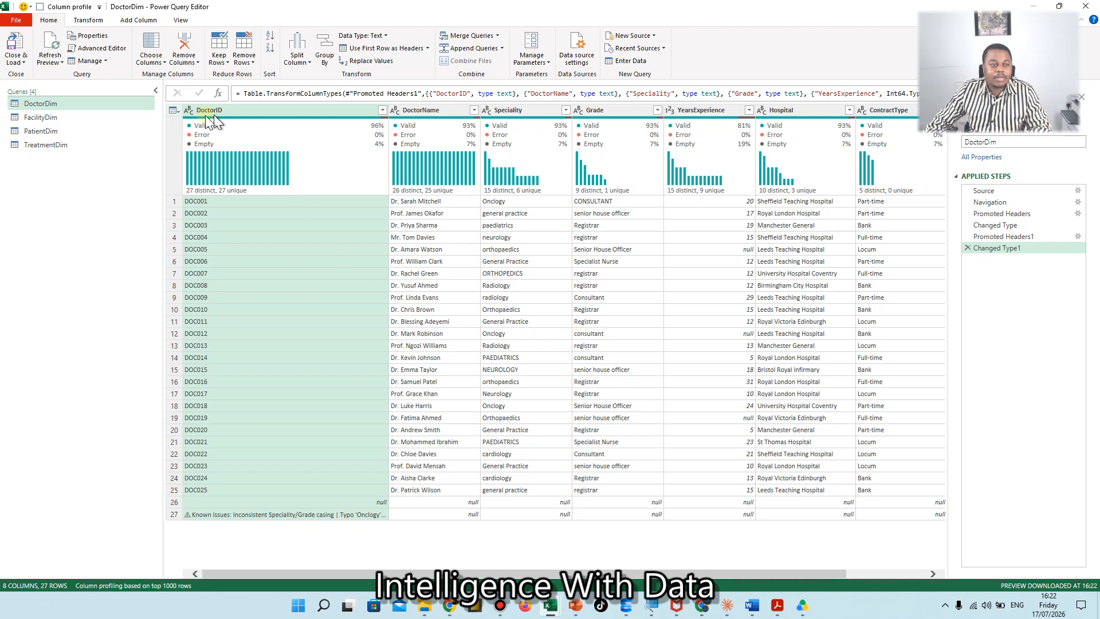
- Check the column quality of DoctorID, then hide the Column quality preview and show it again
{"action": "mouse_move", "coordinate": [329, 141]}
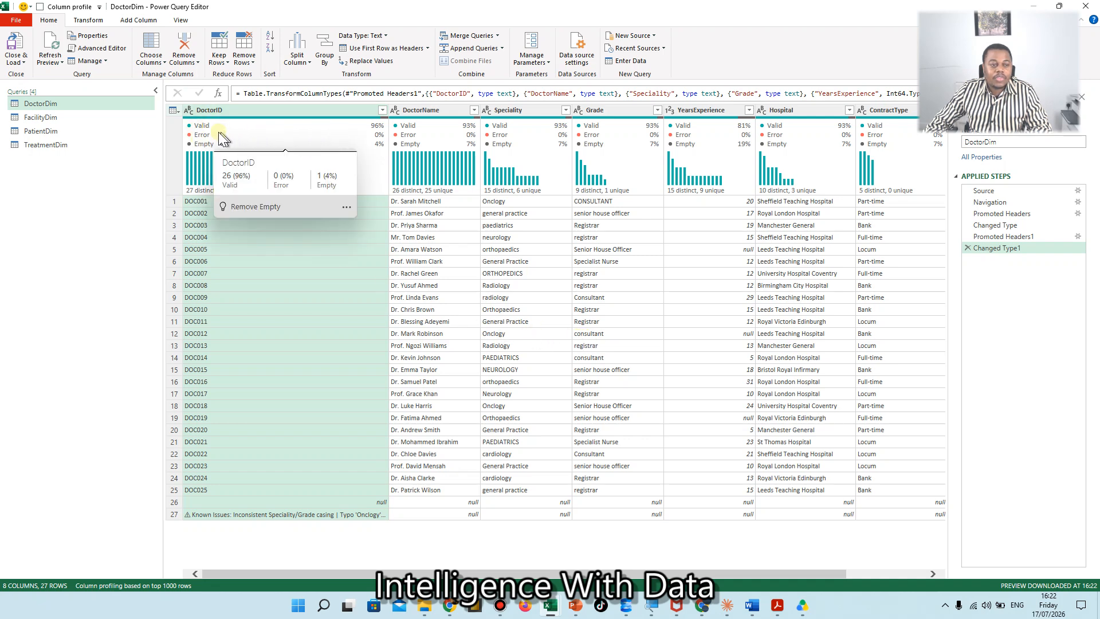
{"action": "left_click", "coordinate": [180, 21]}
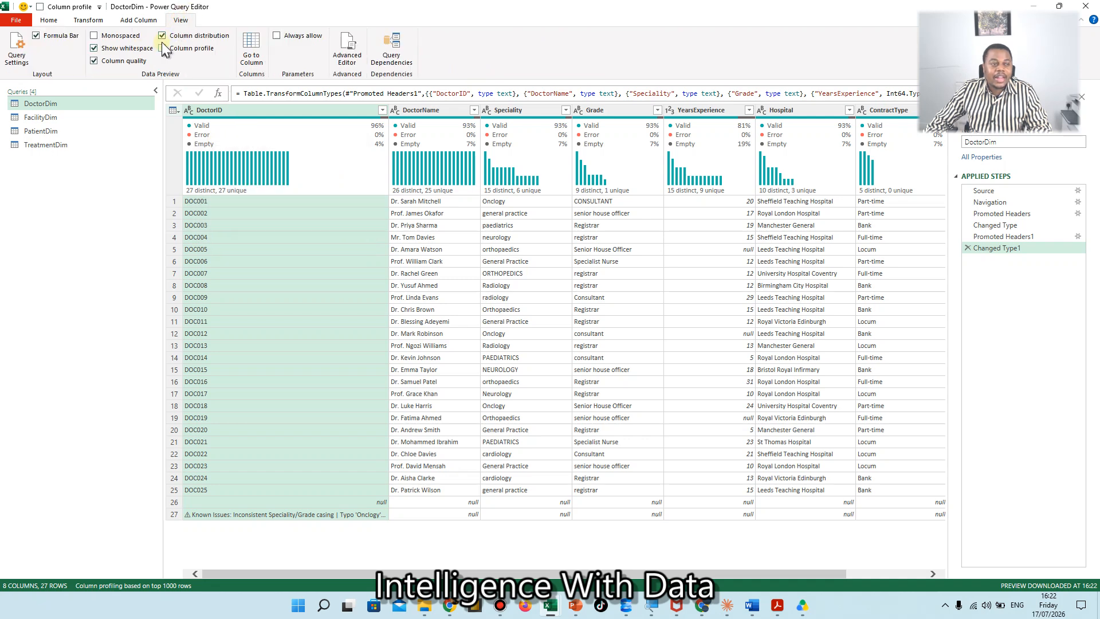
{"action": "left_click", "coordinate": [93, 62]}
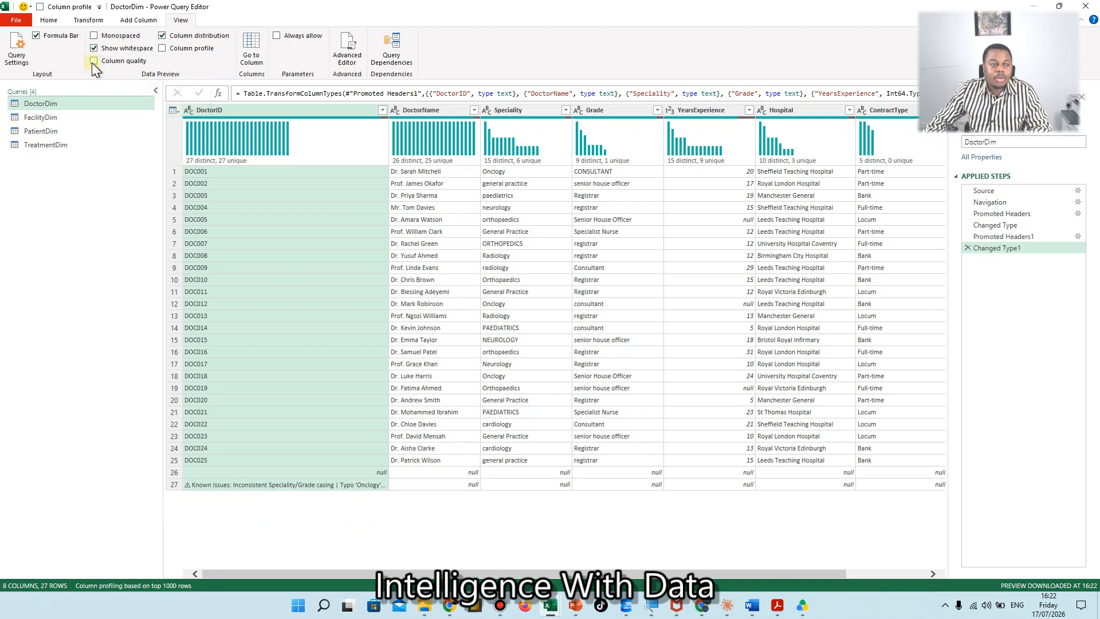
{"action": "left_click", "coordinate": [93, 61]}
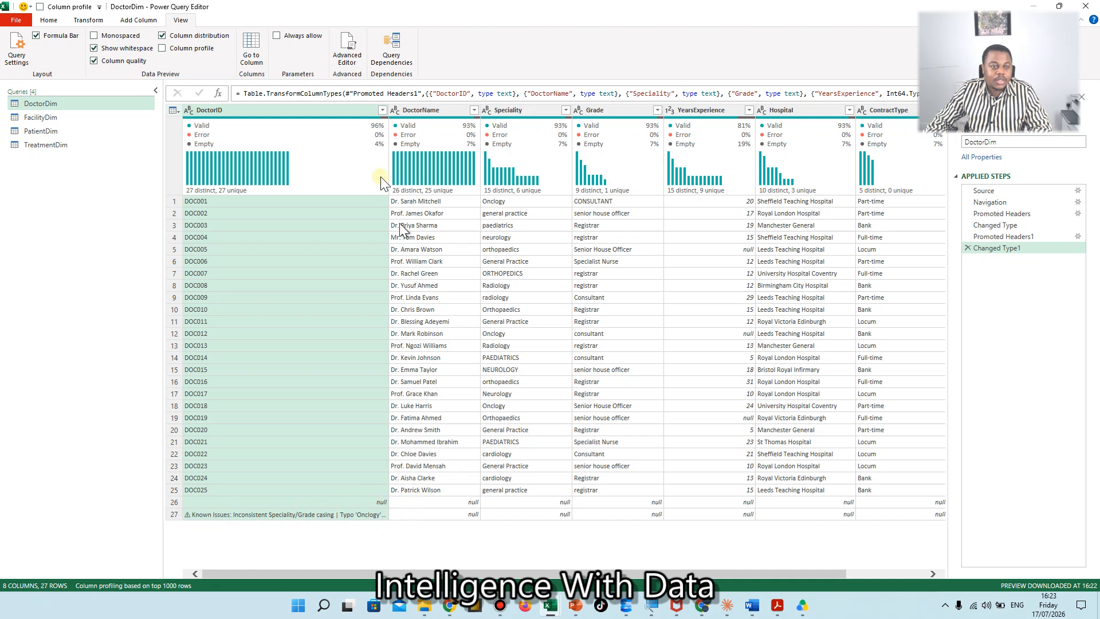
- Filter the DoctorID column to exclude the null row and the Known Issues note row
{"action": "left_click", "coordinate": [382, 111]}
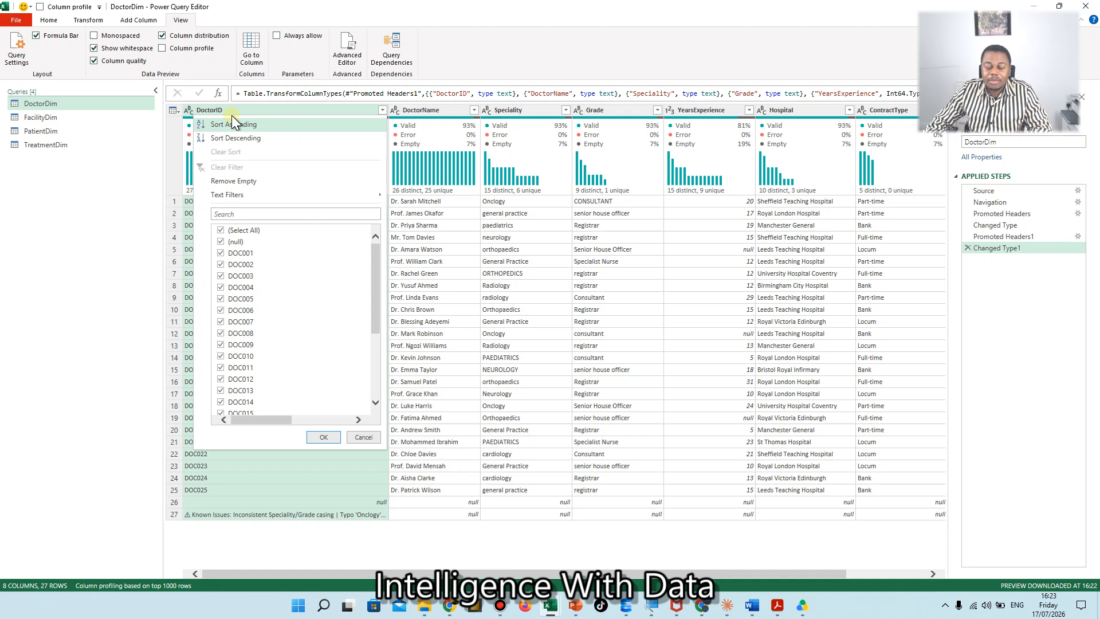
{"action": "left_click", "coordinate": [221, 242]}
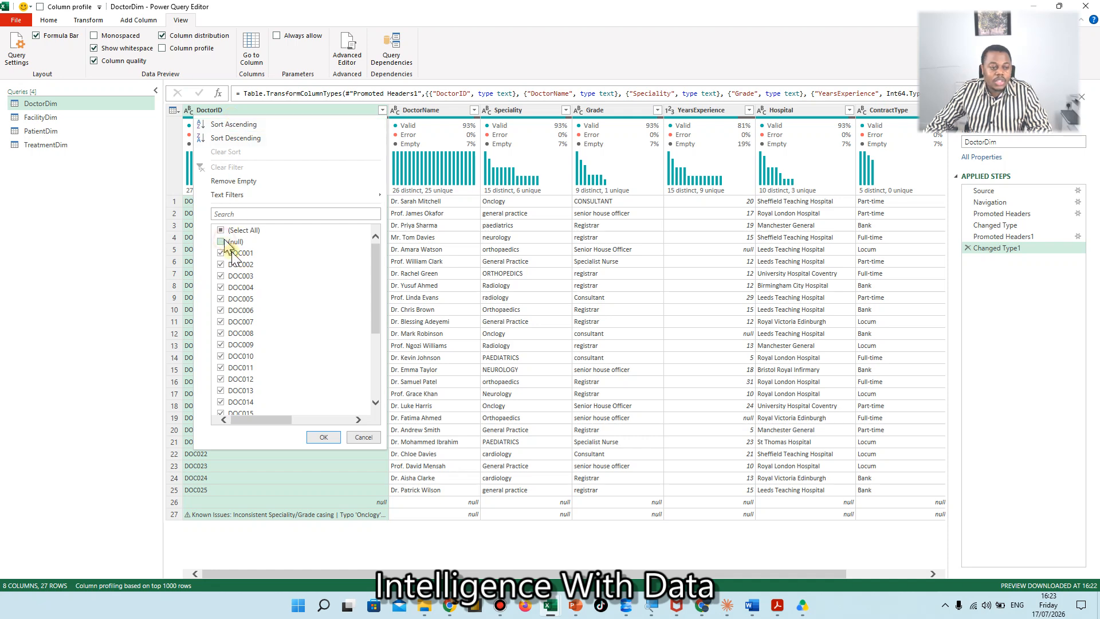
{"action": "scroll", "coordinate": [256, 301], "scroll_direction": "down", "scroll_amount": 4}
{"action": "left_click", "coordinate": [222, 410]}
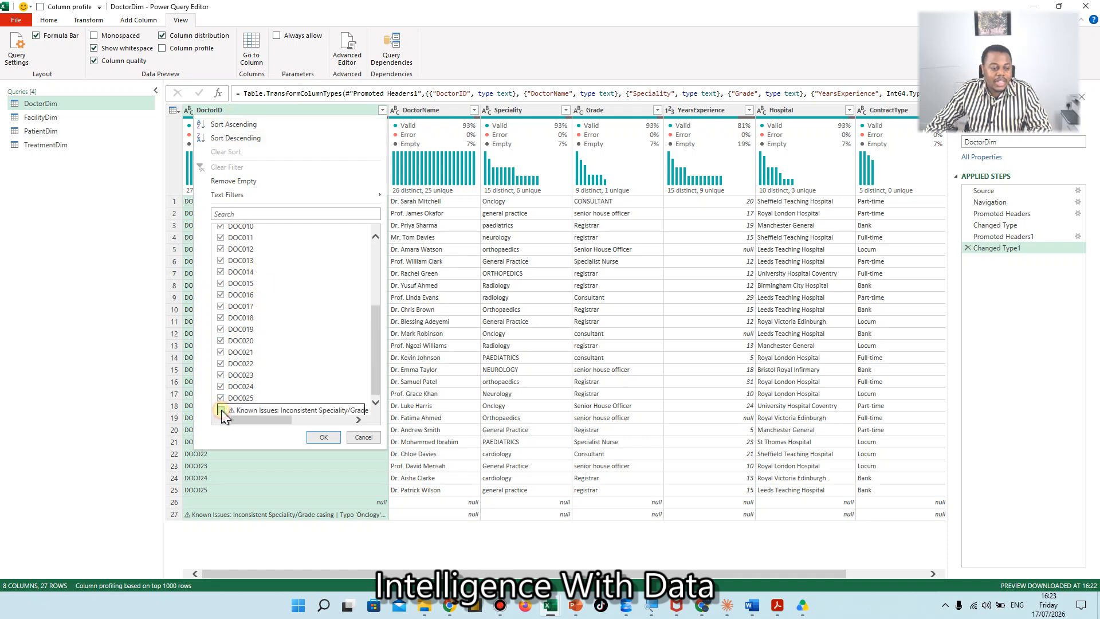
{"action": "left_click", "coordinate": [312, 436]}
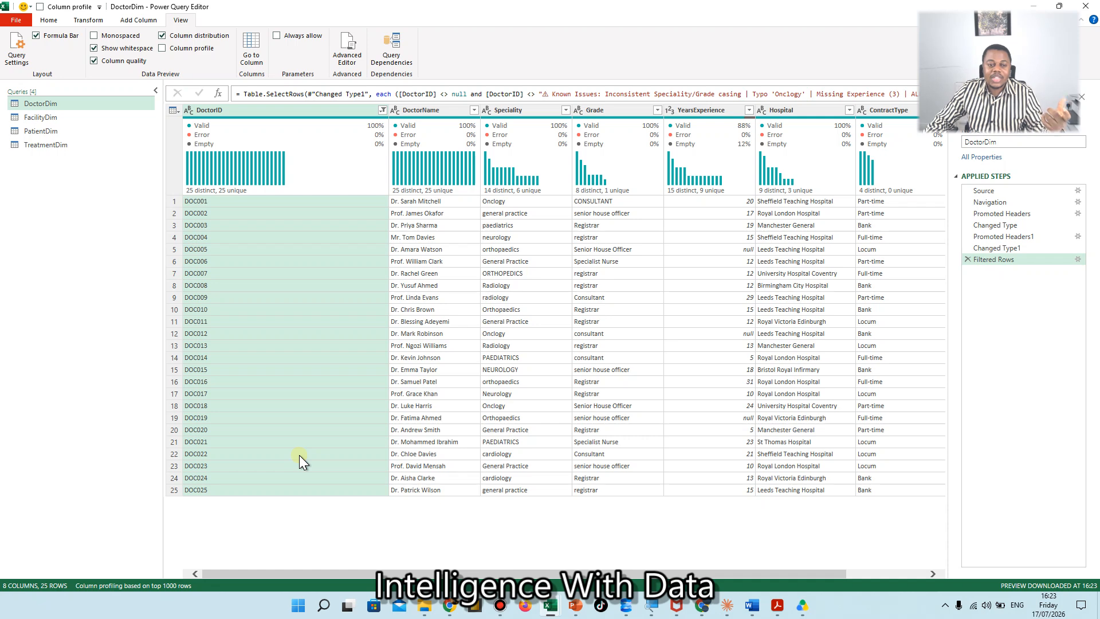
- Replace the misspelled value Onclogy with Oncology in the Speciality column of DoctorDim
{"action": "right_click", "coordinate": [503, 201]}
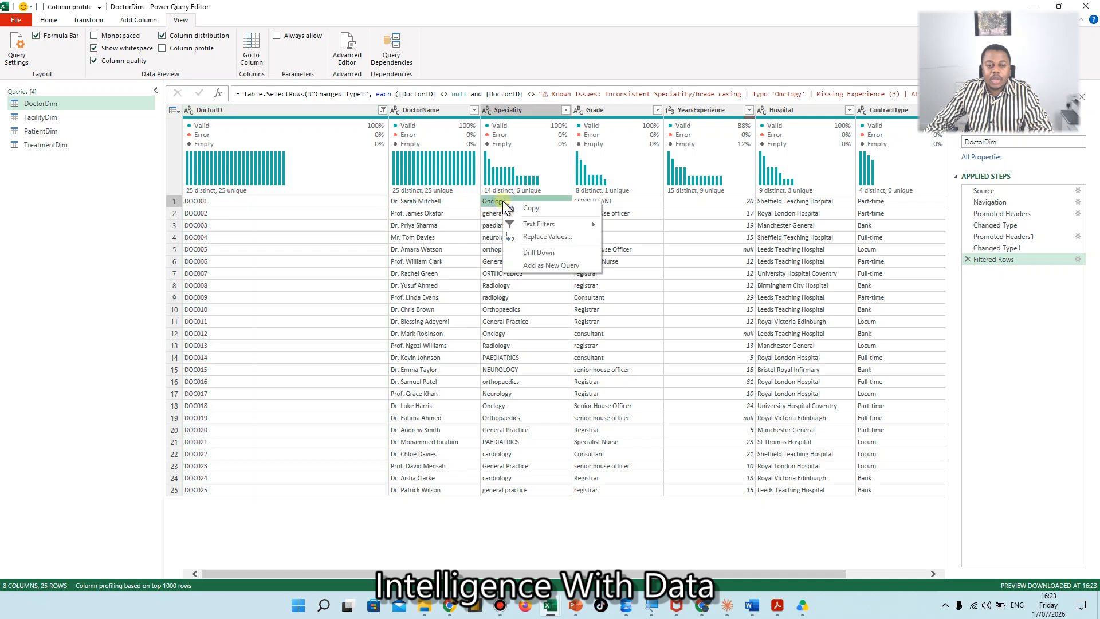
{"action": "left_click", "coordinate": [540, 237]}
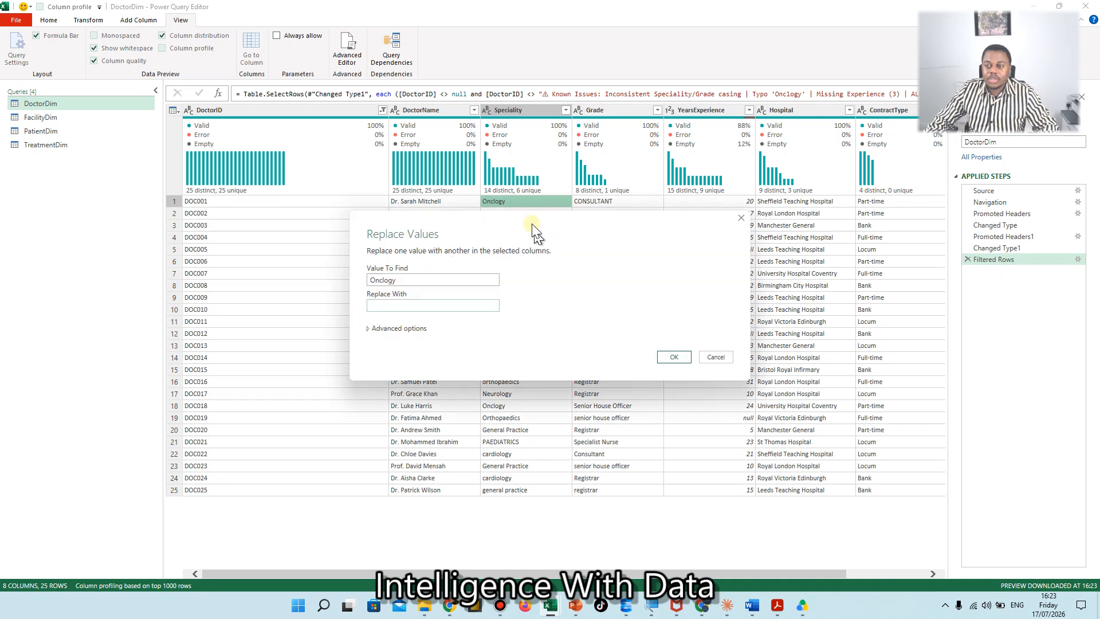
{"action": "left_click", "coordinate": [449, 302]}
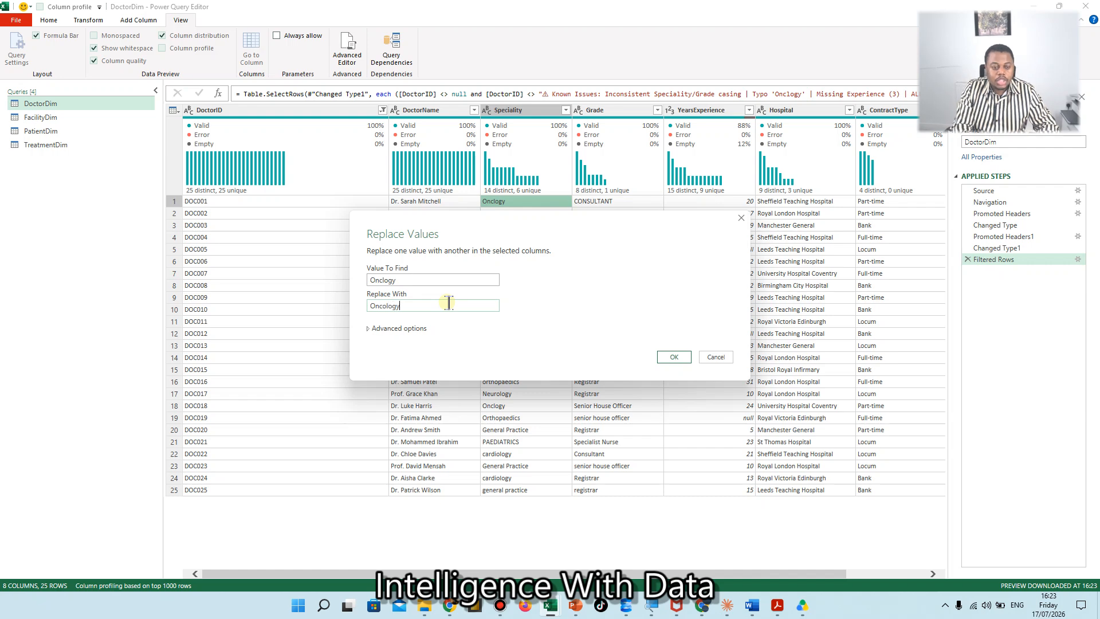
{"action": "key", "text": "Return"}
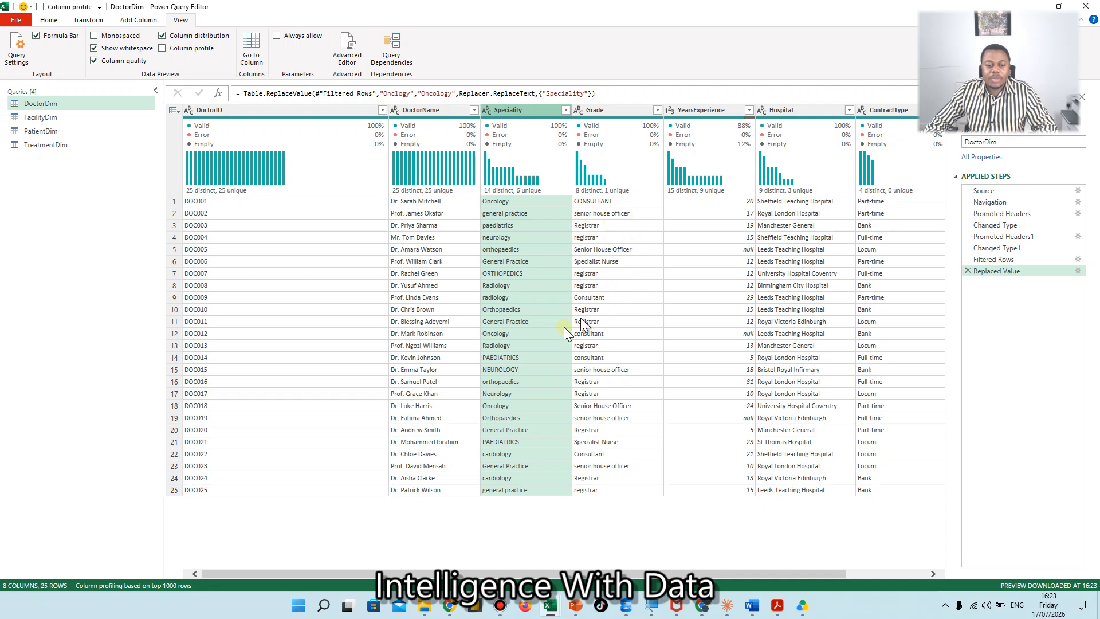
{"action": "left_click", "coordinate": [617, 201]}
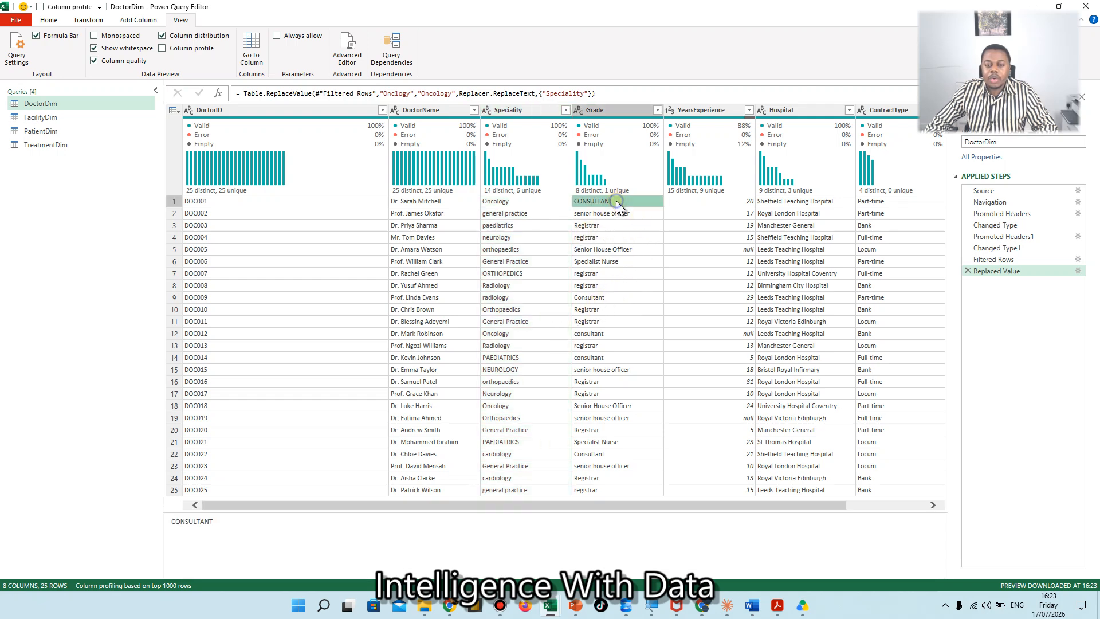
{"action": "right_click", "coordinate": [617, 200]}
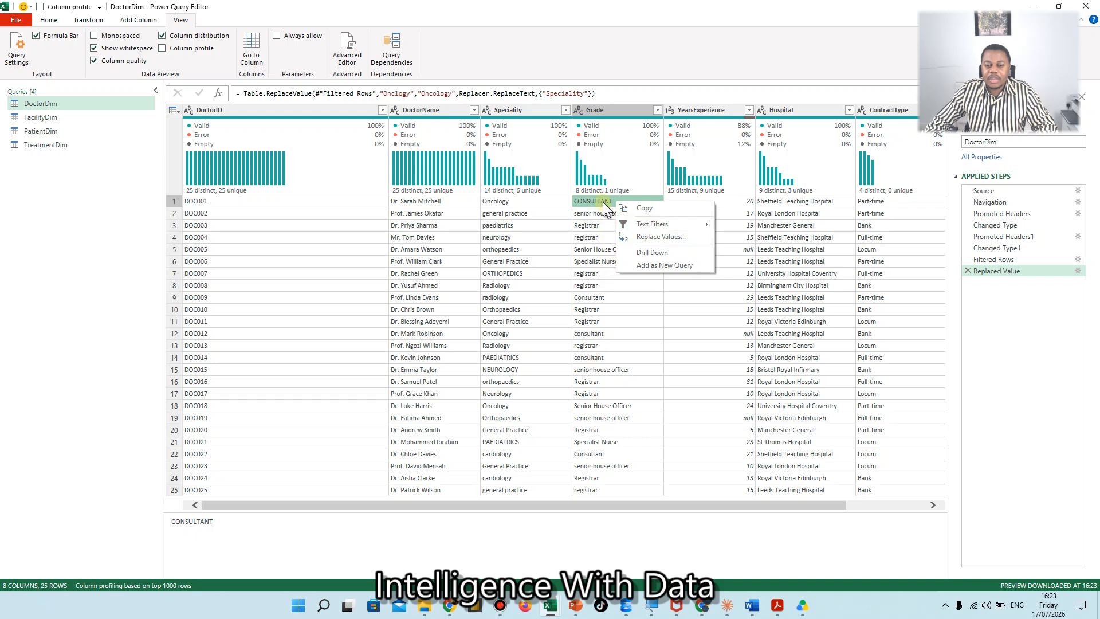
{"action": "left_click", "coordinate": [602, 201]}
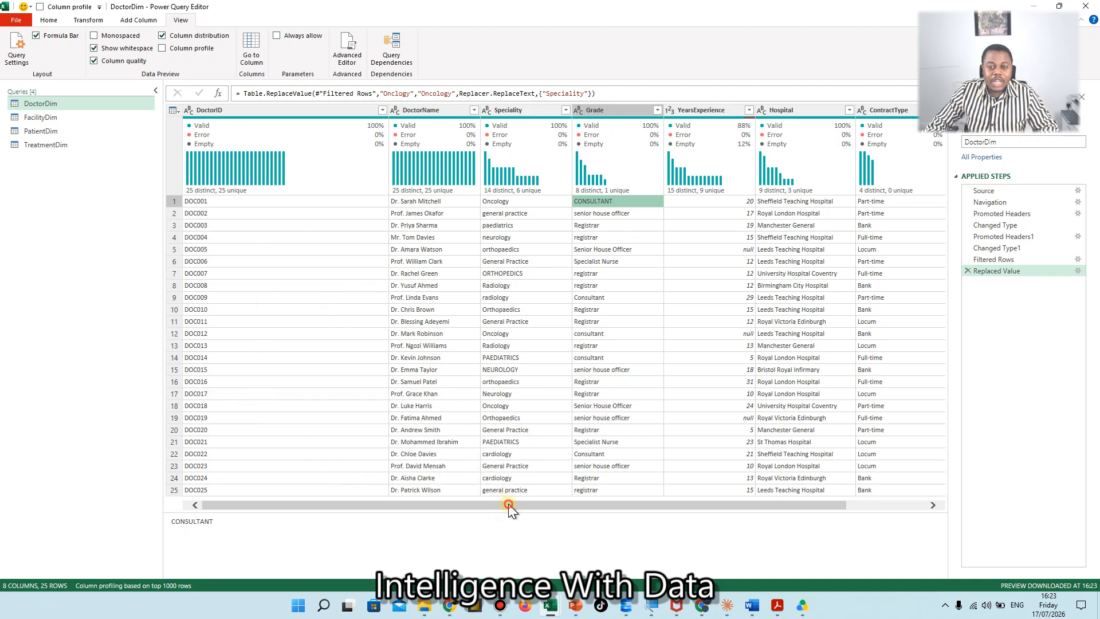
- Filter the YearsExperience column of DoctorDim to exclude its null values
{"action": "left_click_drag", "start_coordinate": [504, 505], "coordinate": [620, 504]}
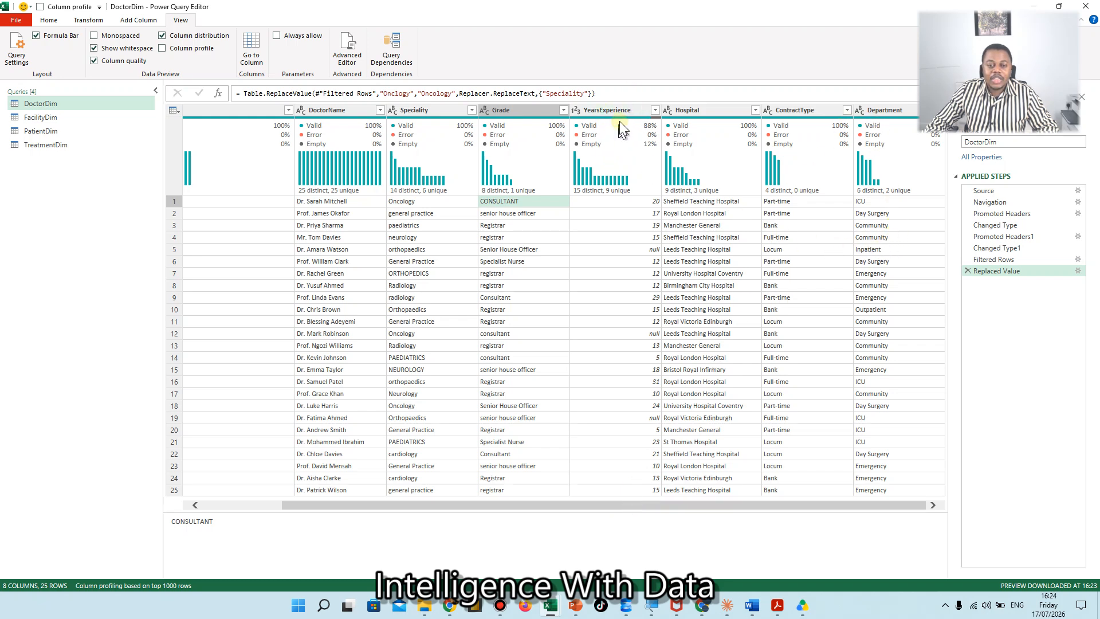
{"action": "left_click", "coordinate": [653, 252]}
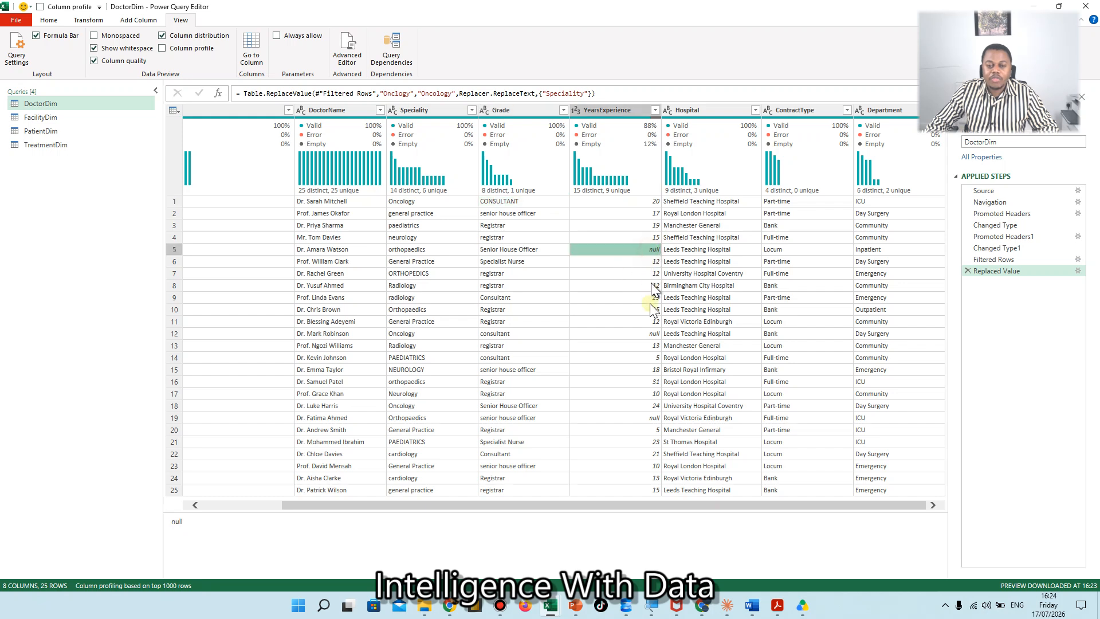
{"action": "left_click", "coordinate": [644, 334]}
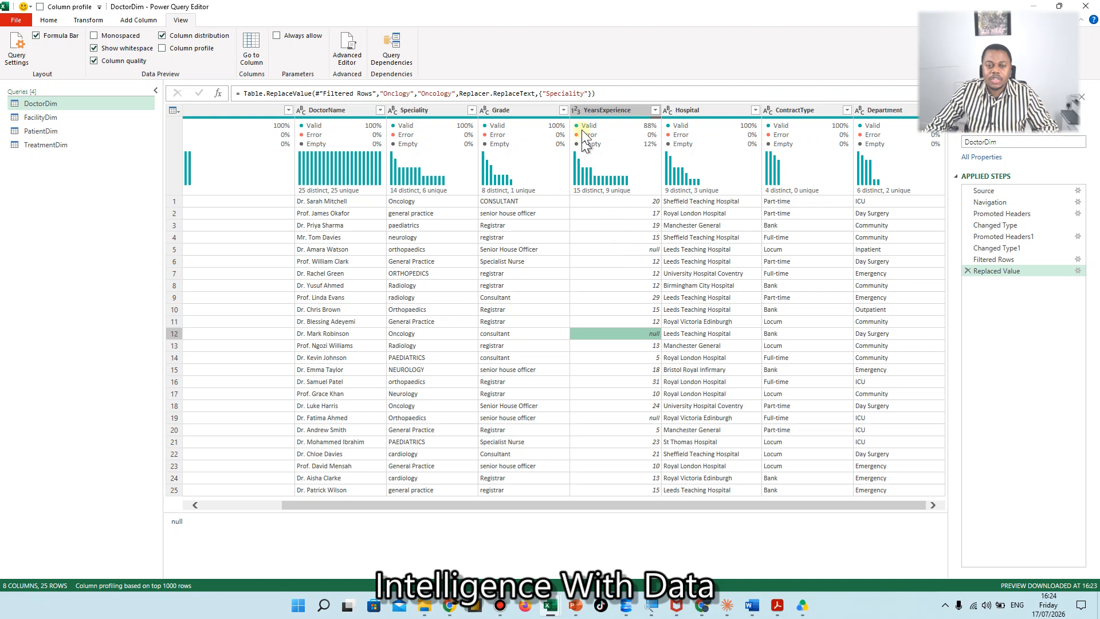
{"action": "left_click", "coordinate": [655, 110]}
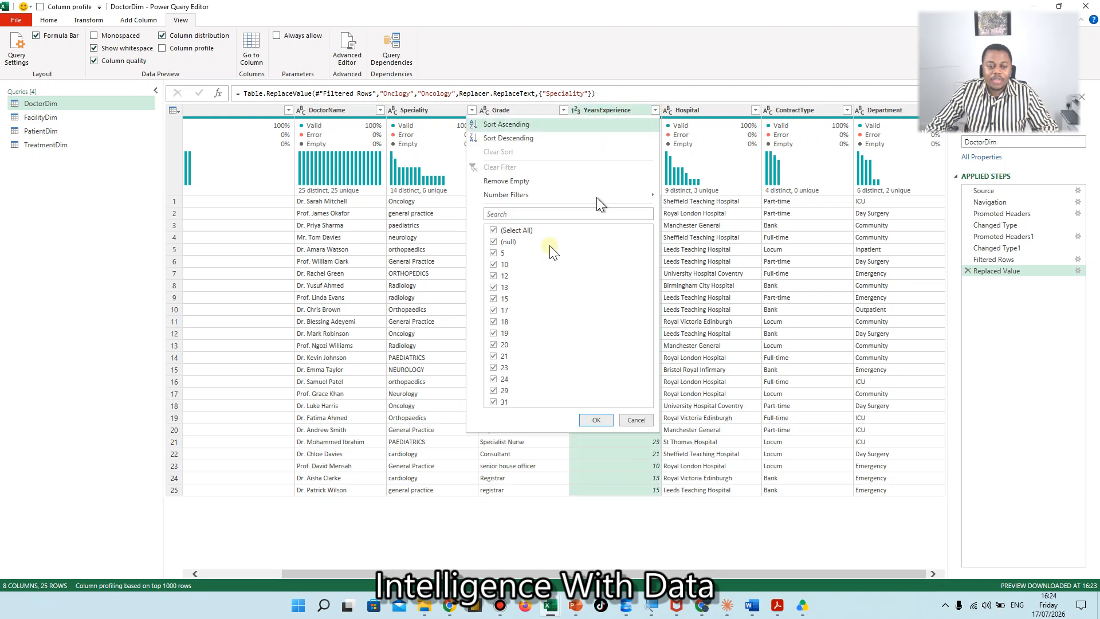
{"action": "left_click", "coordinate": [493, 241]}
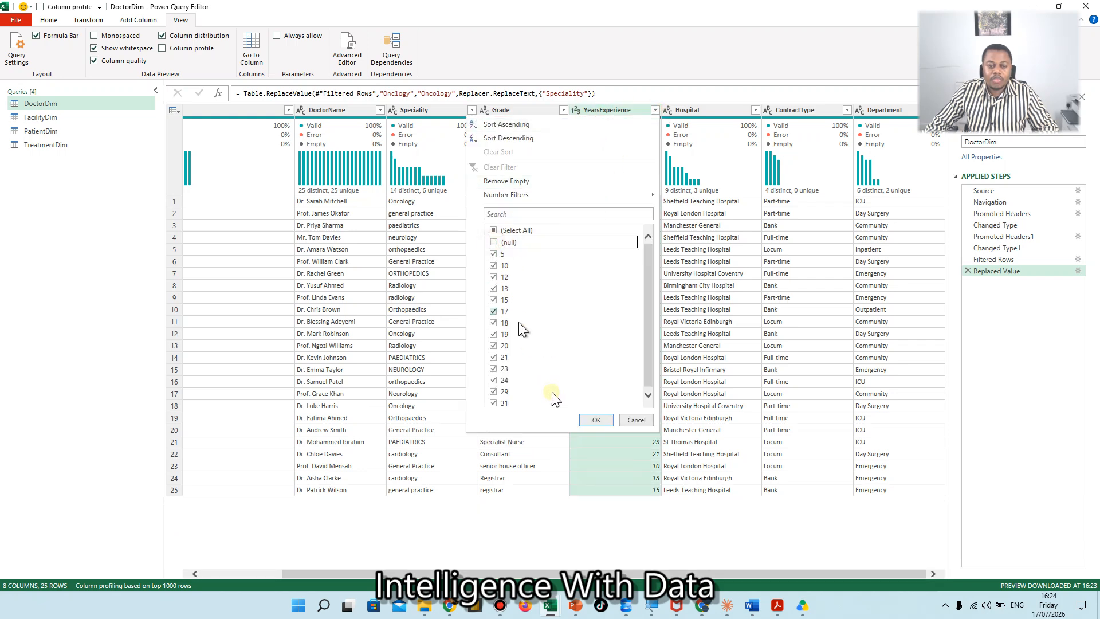
{"action": "left_click", "coordinate": [593, 420]}
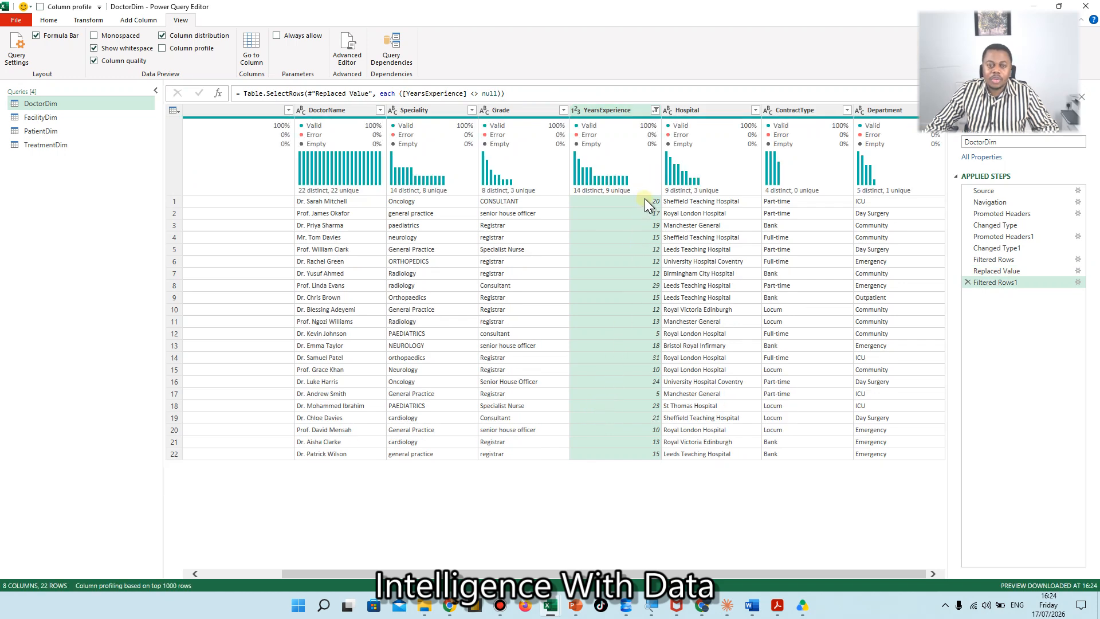
- Calculate the average of the YearsExperience column, and delete both that average step and the null filter step
{"action": "left_click", "coordinate": [49, 21]}
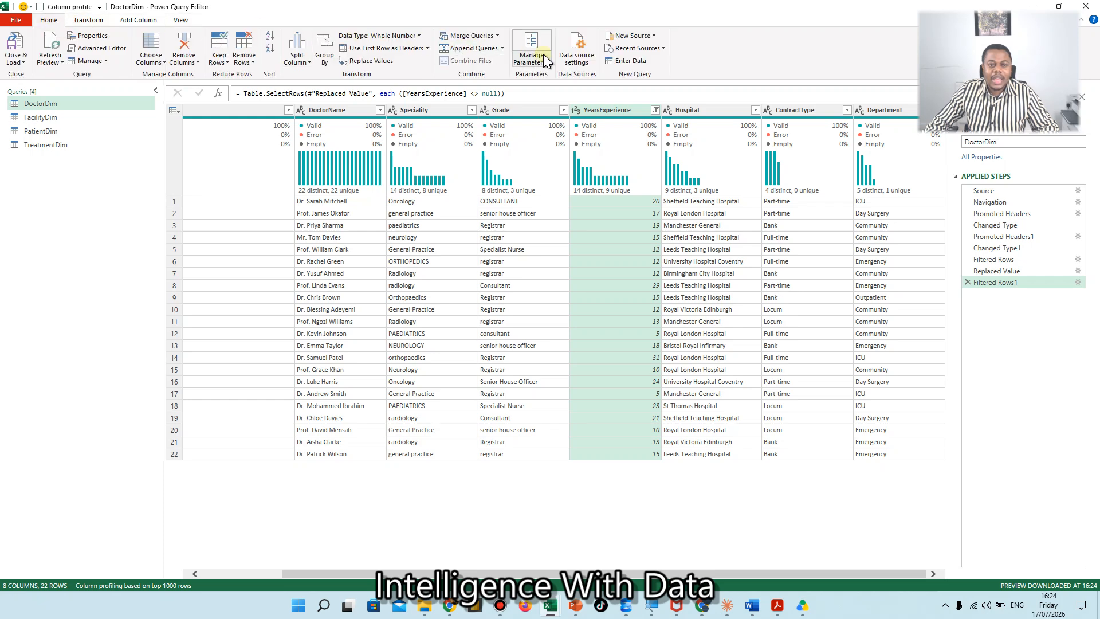
{"action": "left_click", "coordinate": [75, 20]}
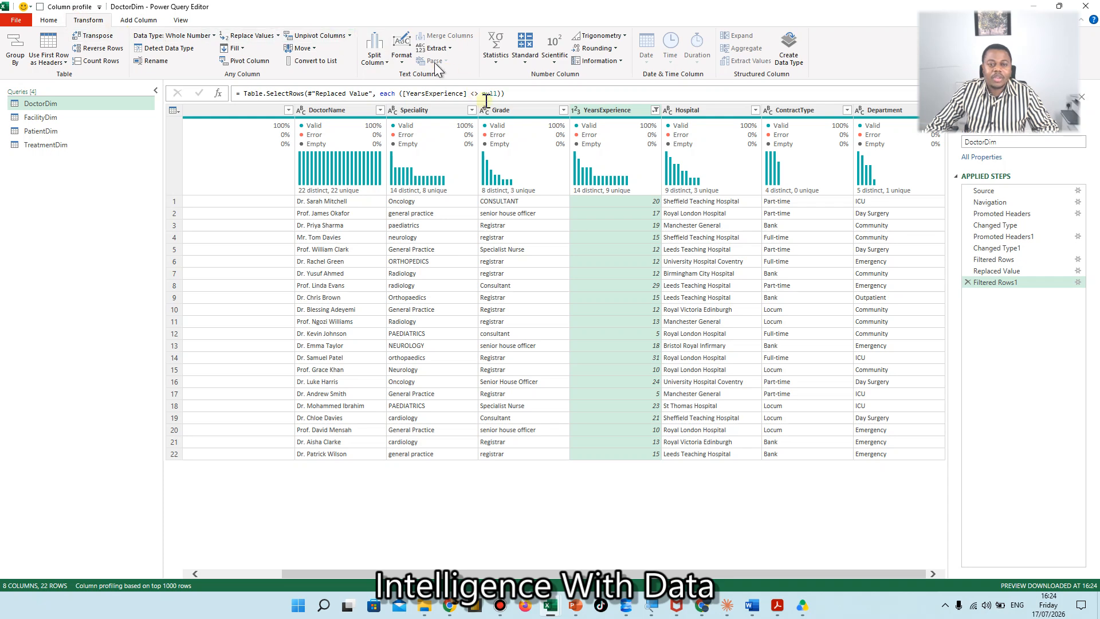
{"action": "left_click", "coordinate": [496, 51]}
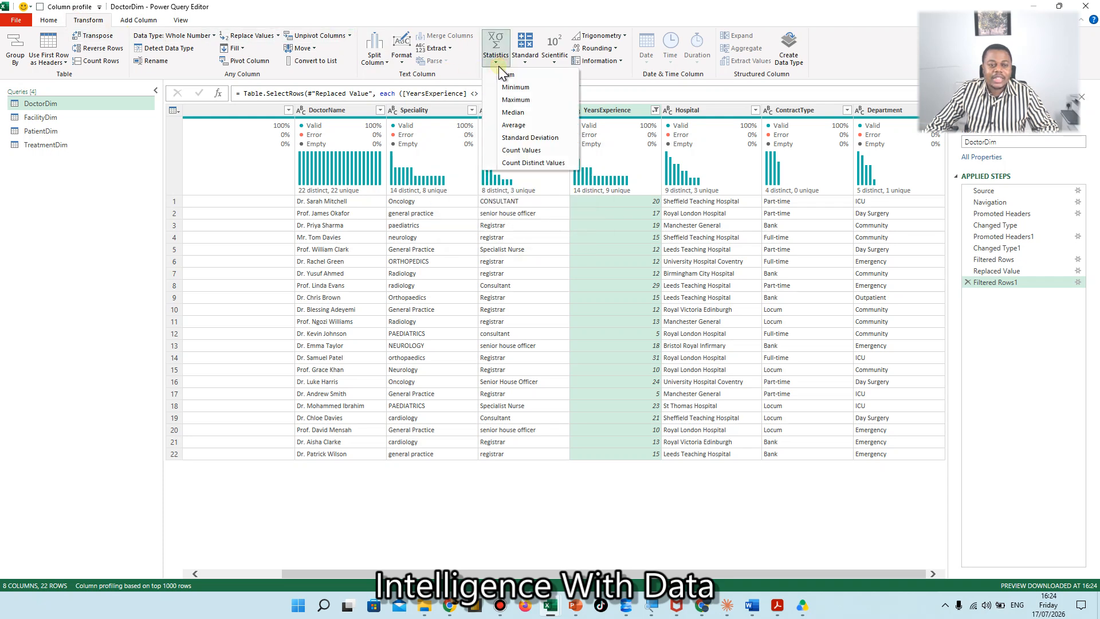
{"action": "left_click", "coordinate": [507, 125]}
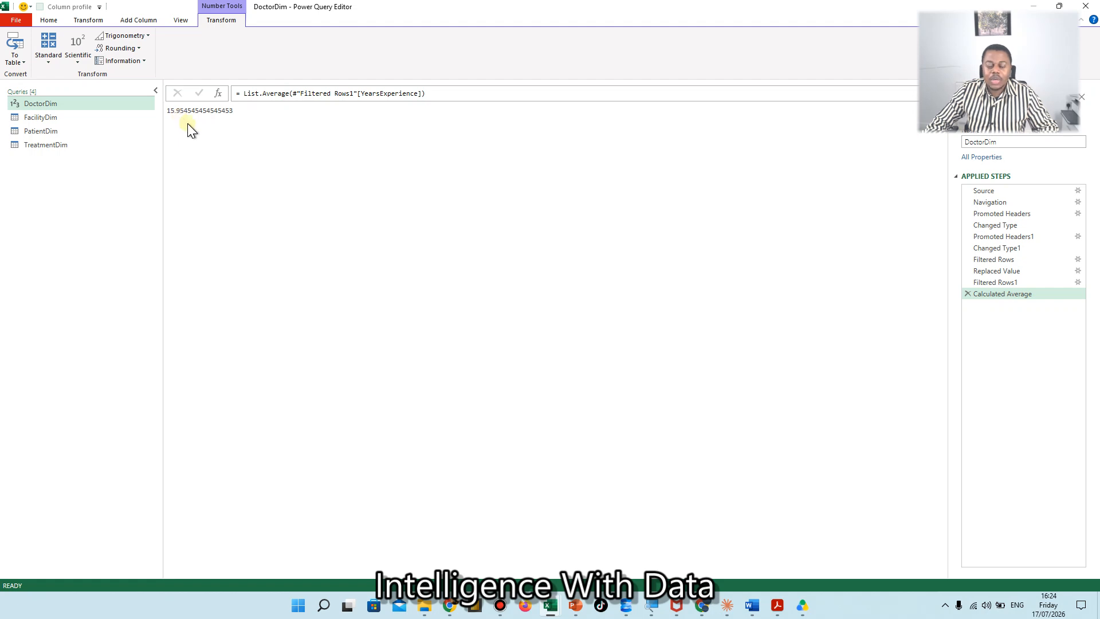
{"action": "left_click", "coordinate": [968, 295]}
{"action": "left_click", "coordinate": [968, 282]}
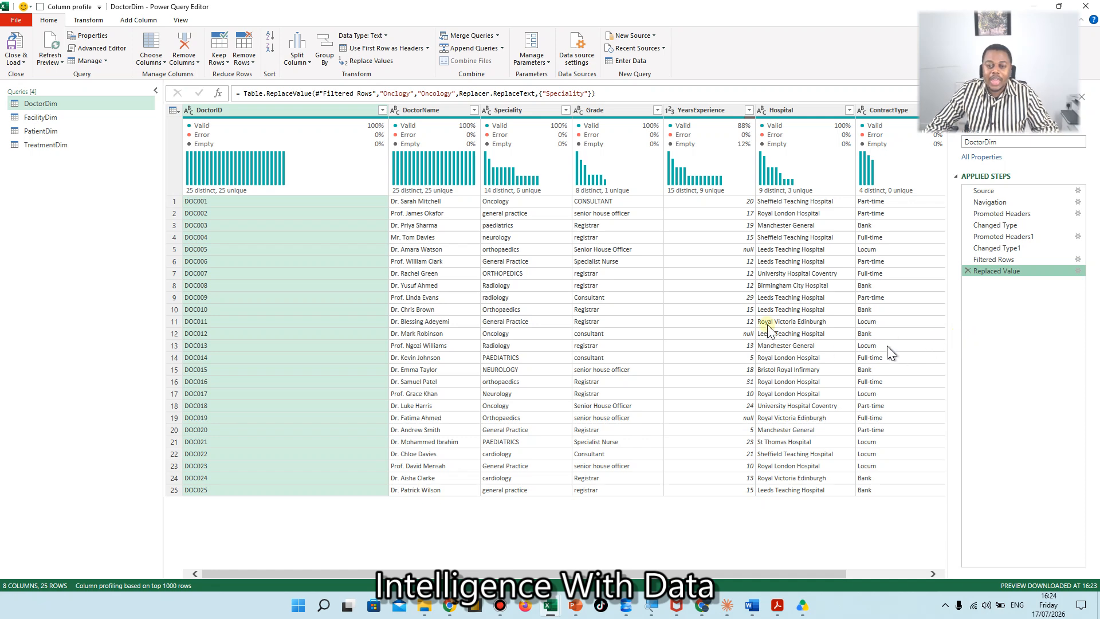
- Replace the null values in the YearsExperience column of DoctorDim with 16
{"action": "right_click", "coordinate": [747, 250]}
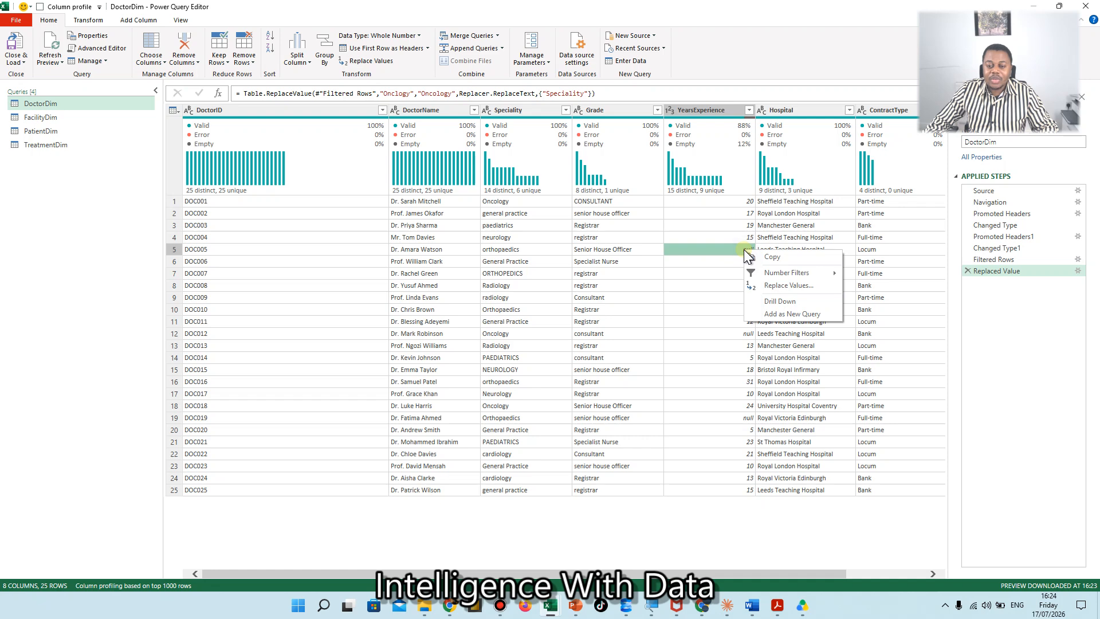
{"action": "left_click", "coordinate": [775, 285]}
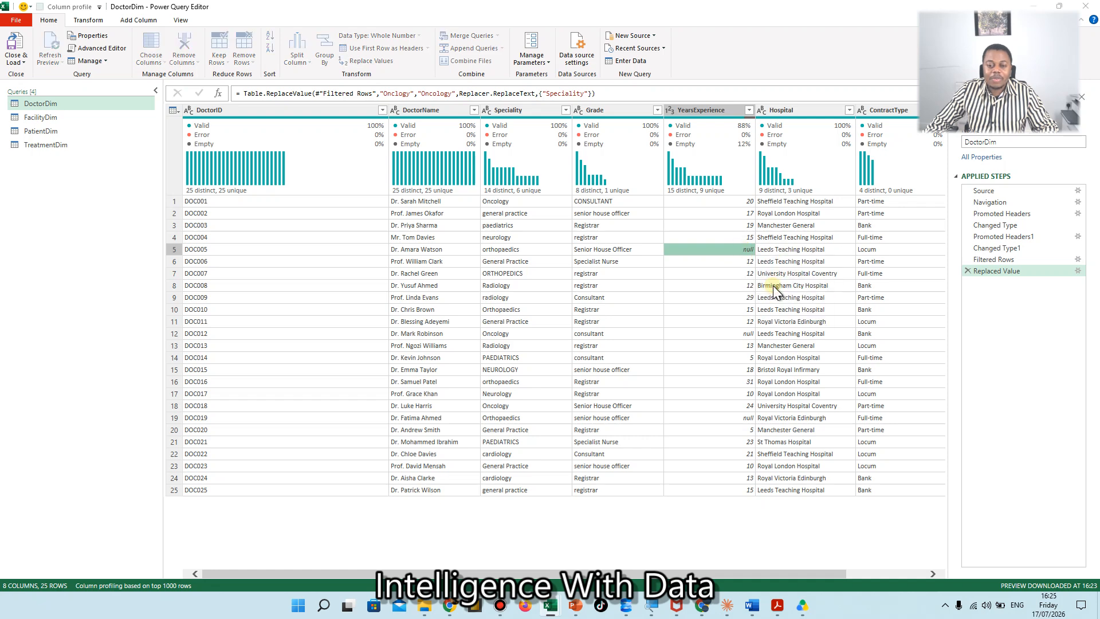
{"action": "type", "text": "16"}
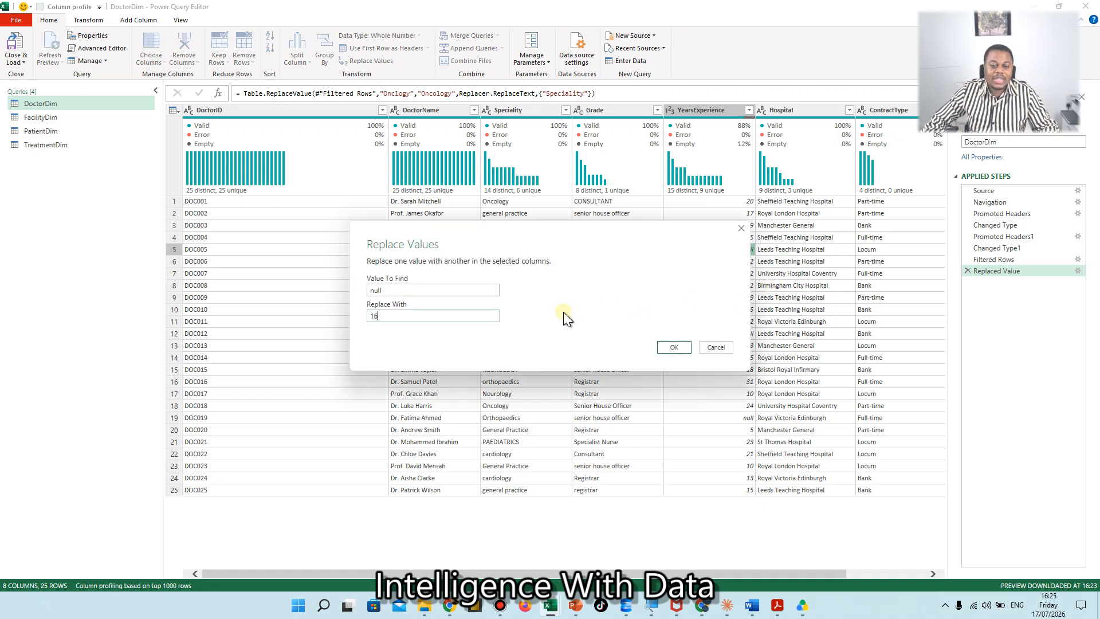
{"action": "left_click", "coordinate": [674, 346]}
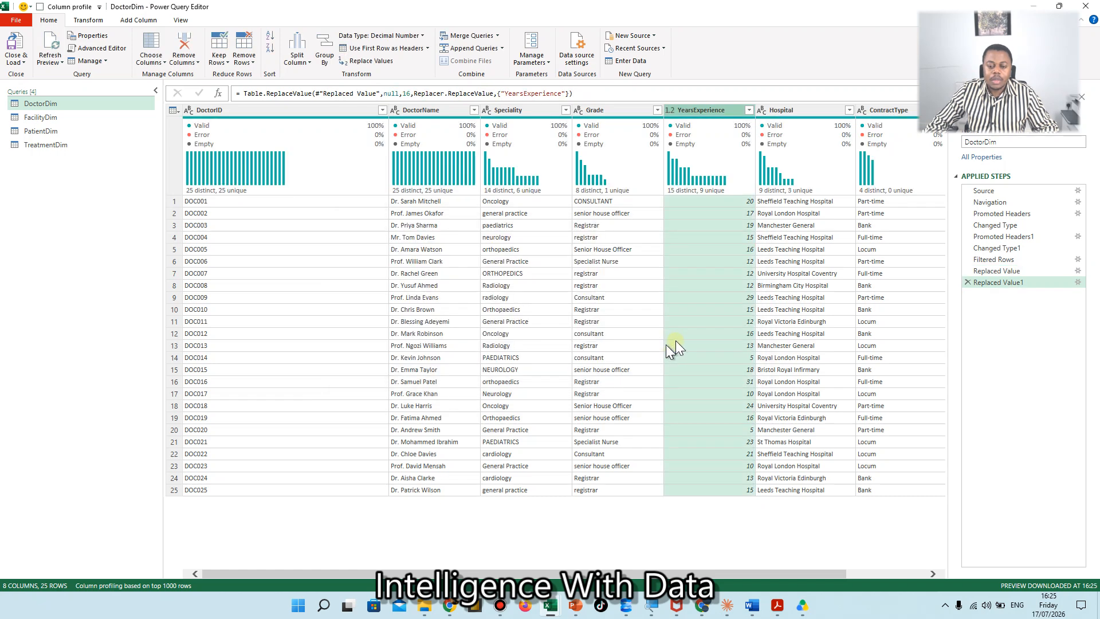
{"action": "mouse_move", "coordinate": [746, 129]}
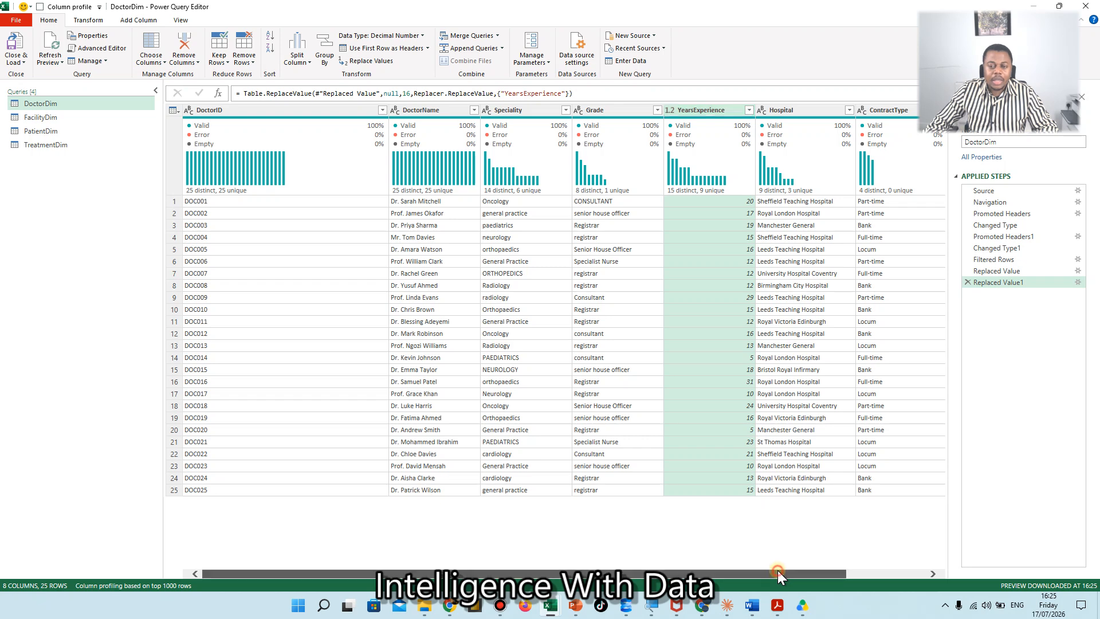
{"action": "left_click_drag", "start_coordinate": [789, 570], "coordinate": [885, 569]}
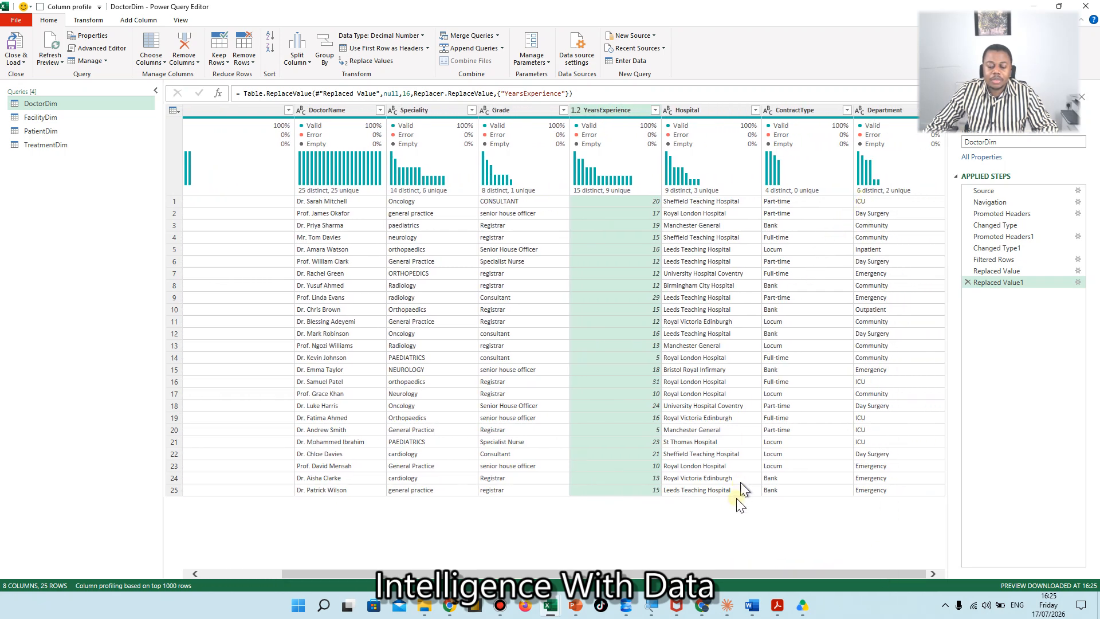
{"action": "left_click_drag", "start_coordinate": [707, 575], "coordinate": [627, 575]}
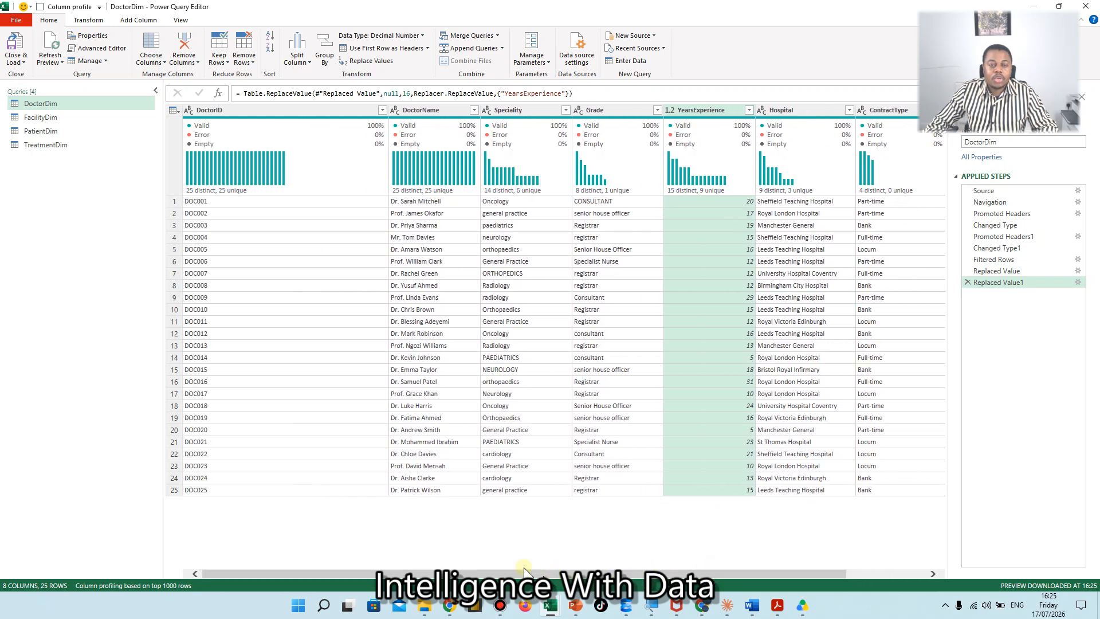
{"action": "mouse_move", "coordinate": [312, 174]}
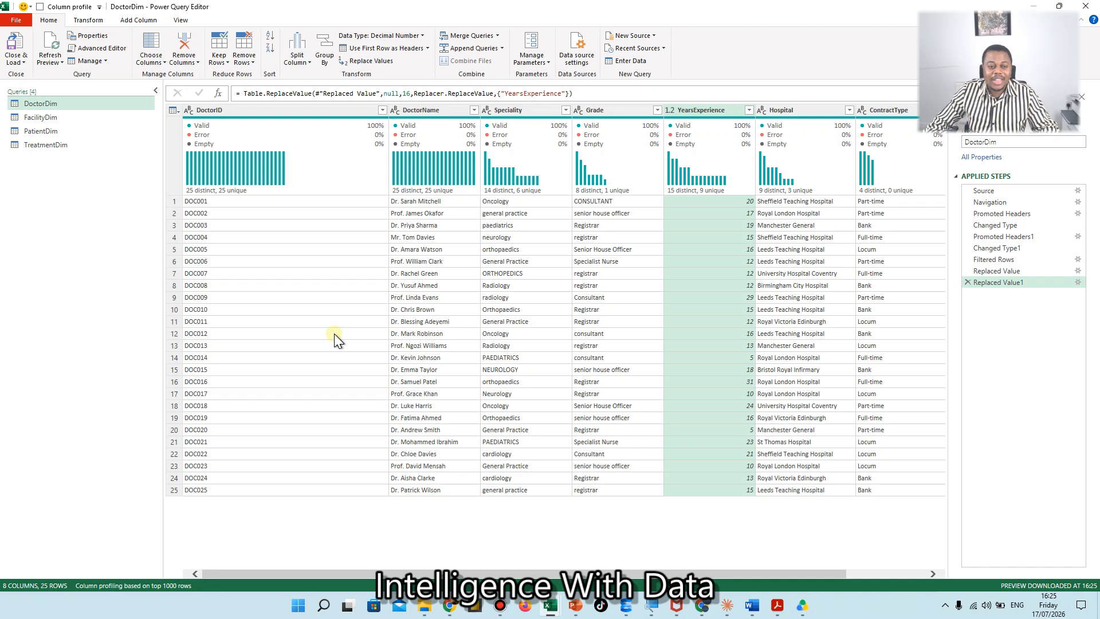
{"action": "left_click", "coordinate": [431, 110]}
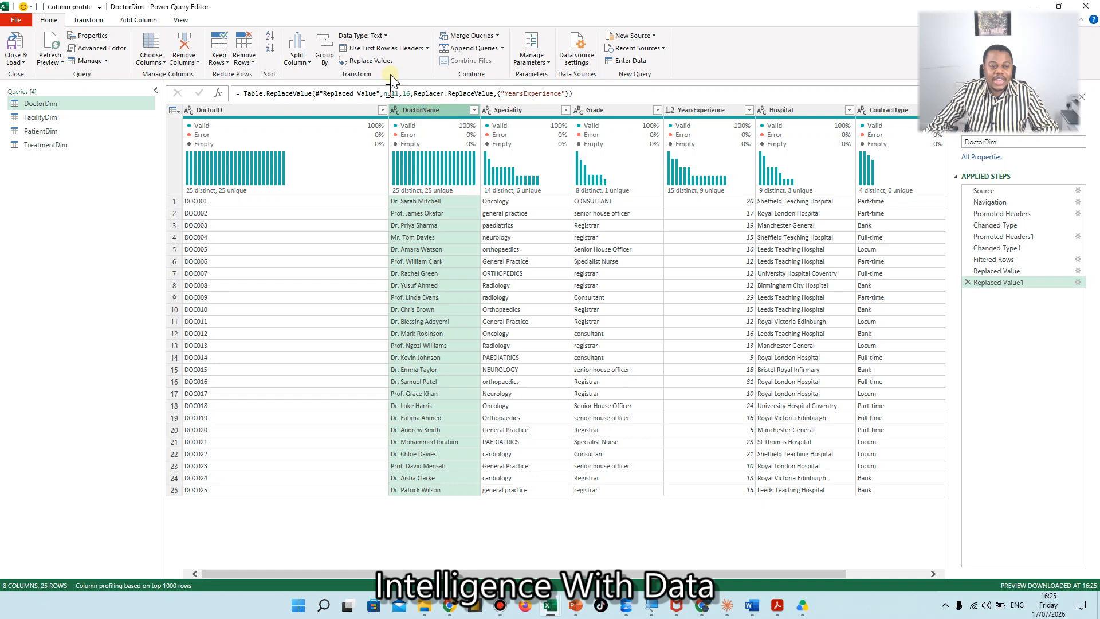
{"action": "left_click", "coordinate": [395, 110]}
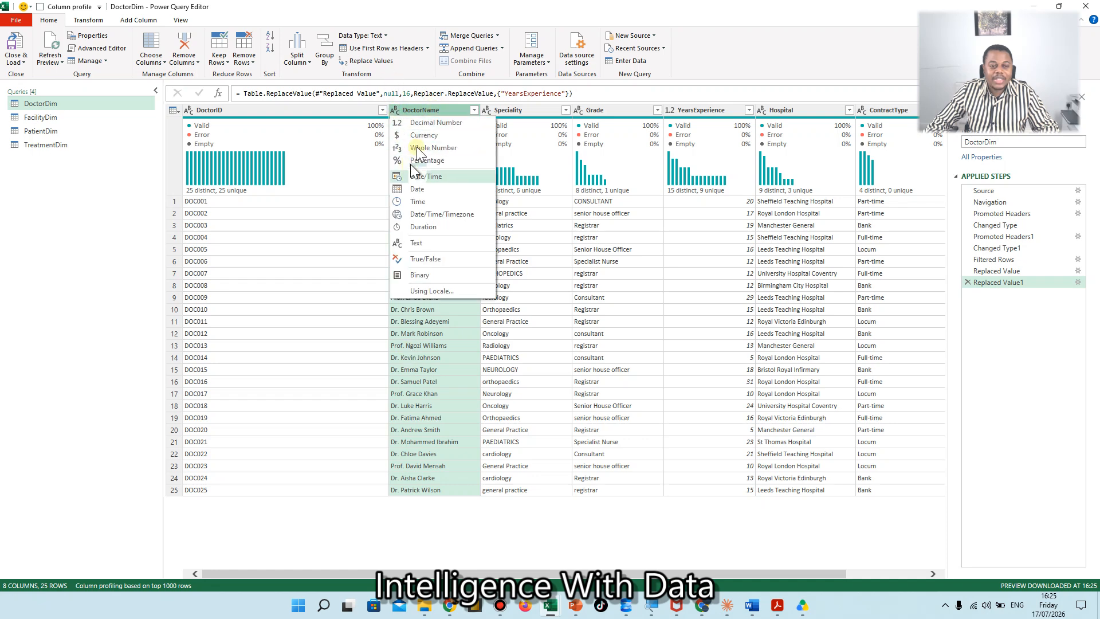
{"action": "key", "text": "Escape"}
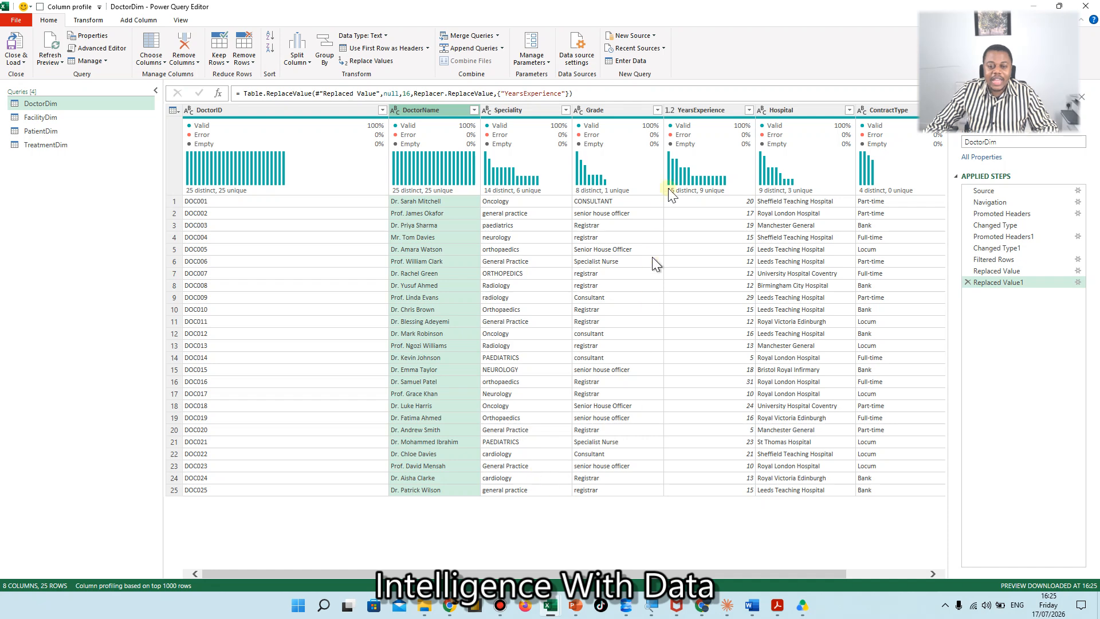
- Change the data type of the YearsExperience column to Whole Number
{"action": "left_click", "coordinate": [672, 111]}
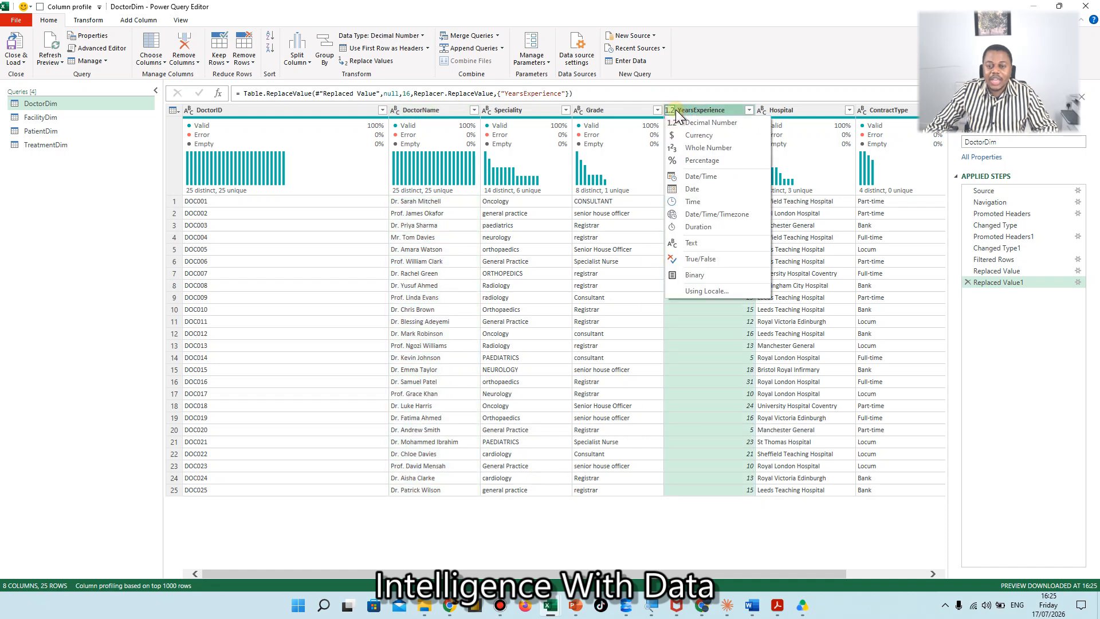
{"action": "left_click", "coordinate": [696, 147]}
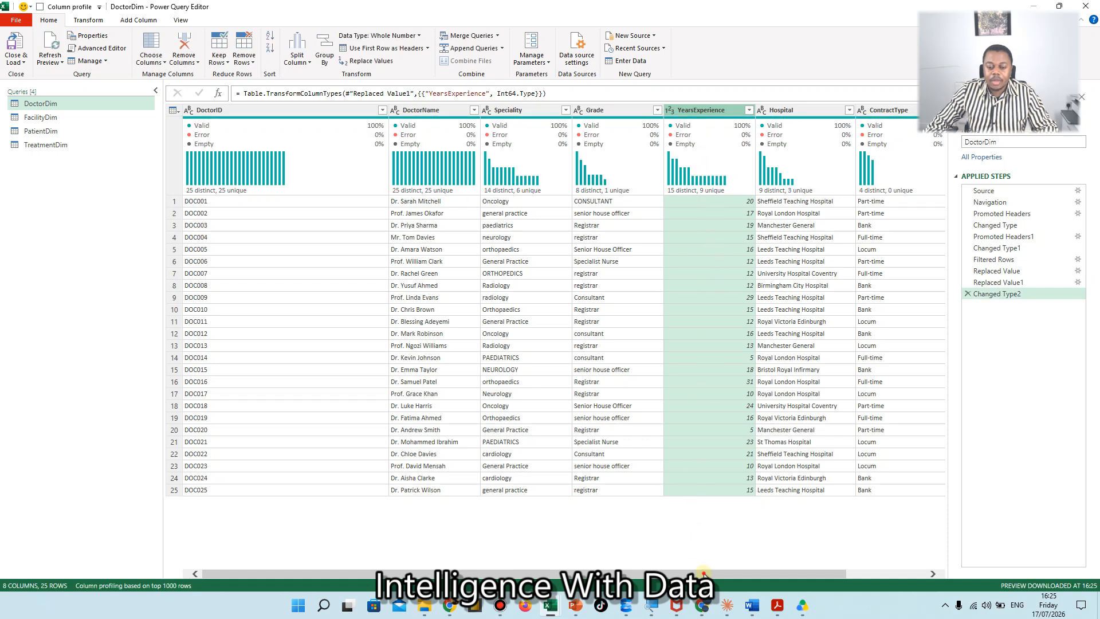
{"action": "mouse_move", "coordinate": [704, 573]}
{"action": "left_mouse_down"}
{"action": "mouse_move", "coordinate": [789, 566]}
{"action": "mouse_move", "coordinate": [699, 567]}
{"action": "left_mouse_up"}
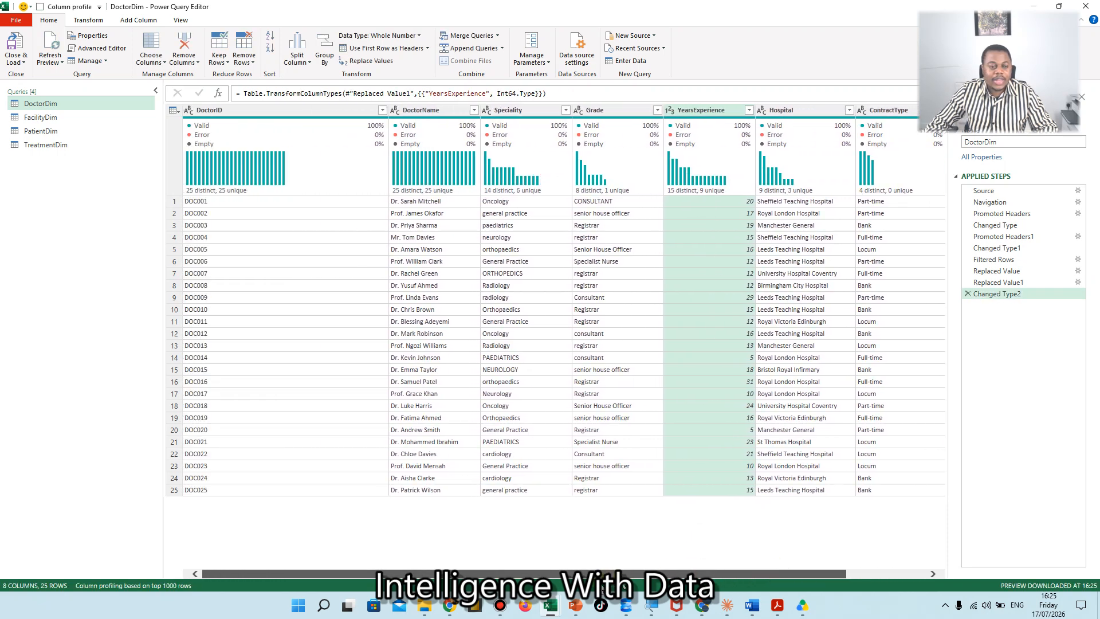
- Use the first row of the FacilityDim query as its column headers
{"action": "left_click", "coordinate": [60, 121]}
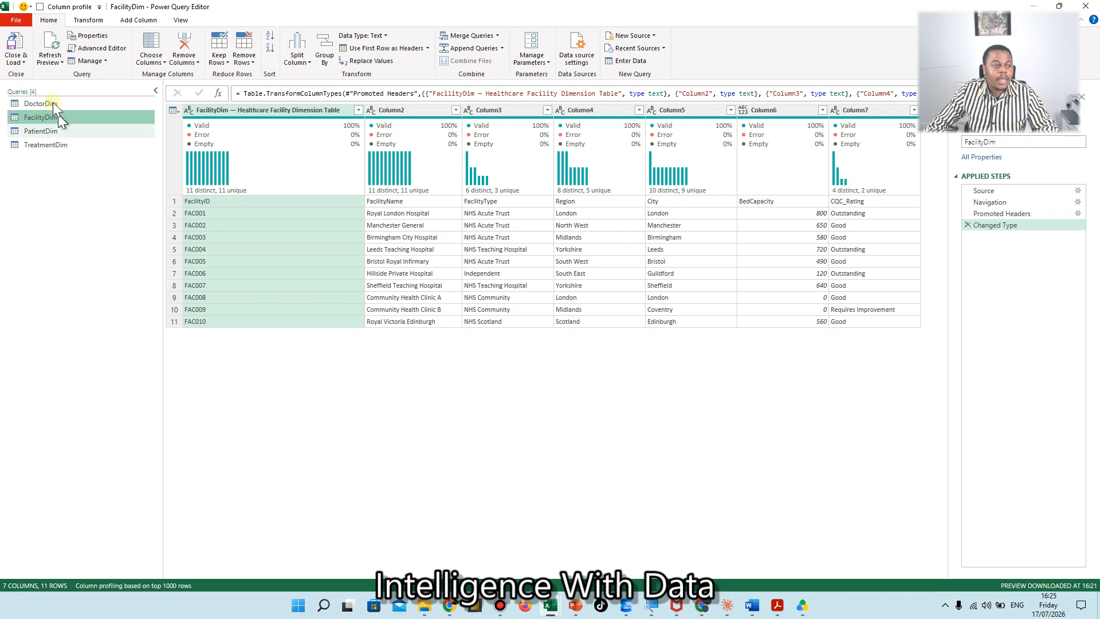
{"action": "left_click", "coordinate": [401, 49]}
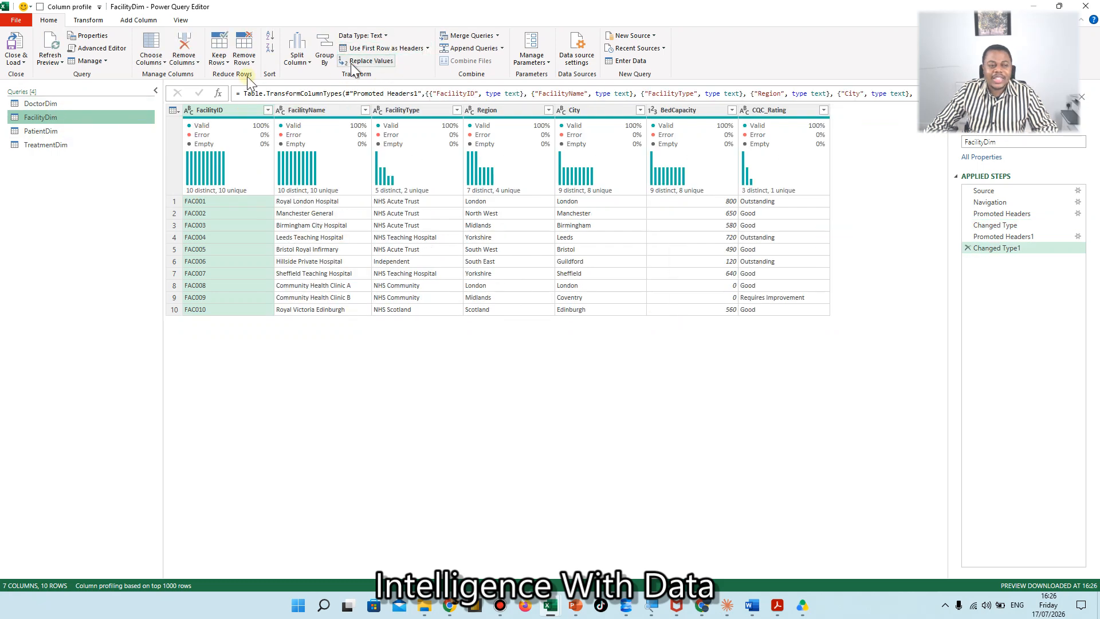
- Remove duplicate rows from the DoctorDim query based on the DoctorID column
{"action": "left_click", "coordinate": [75, 104]}
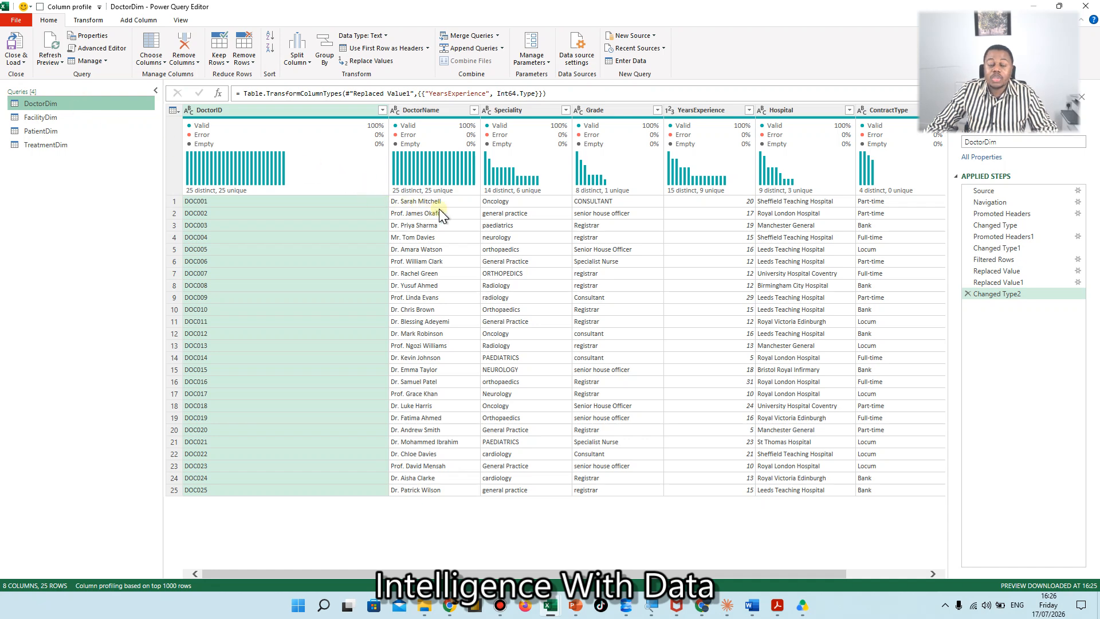
{"action": "right_click", "coordinate": [234, 110]}
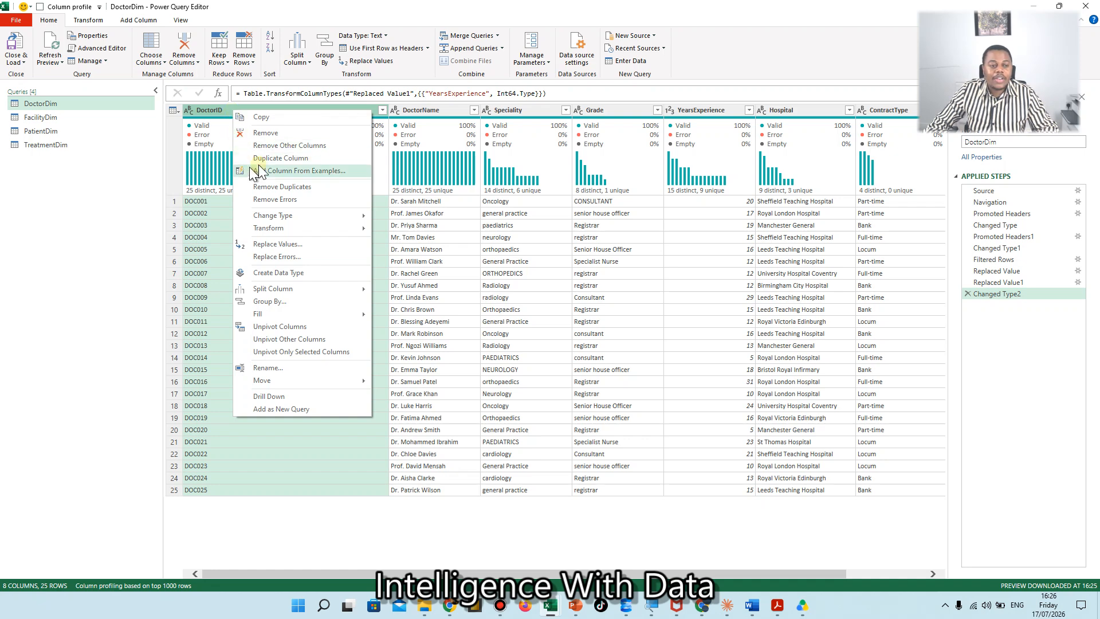
{"action": "left_click", "coordinate": [289, 187]}
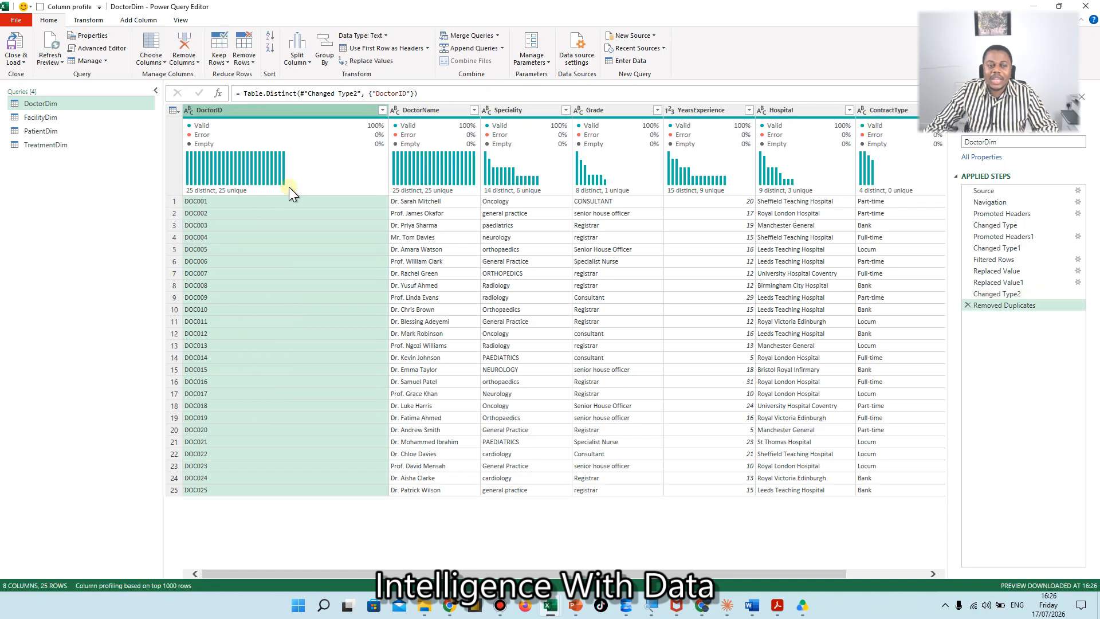
- Remove duplicate rows from the FacilityDim query based on the FacilityID column
{"action": "left_click", "coordinate": [50, 117]}
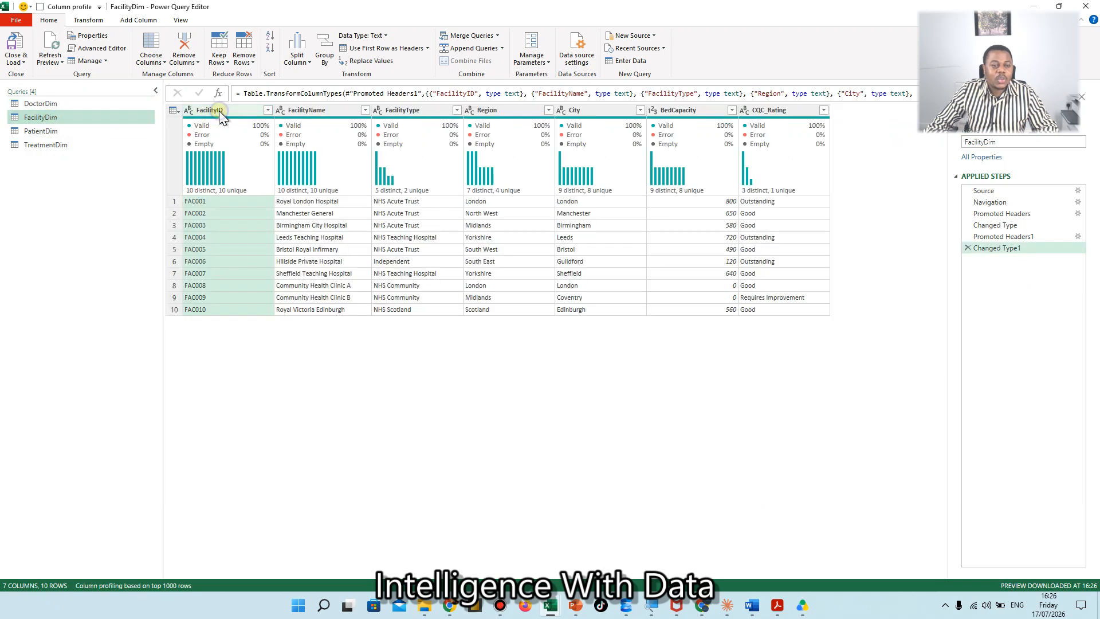
{"action": "right_click", "coordinate": [219, 111]}
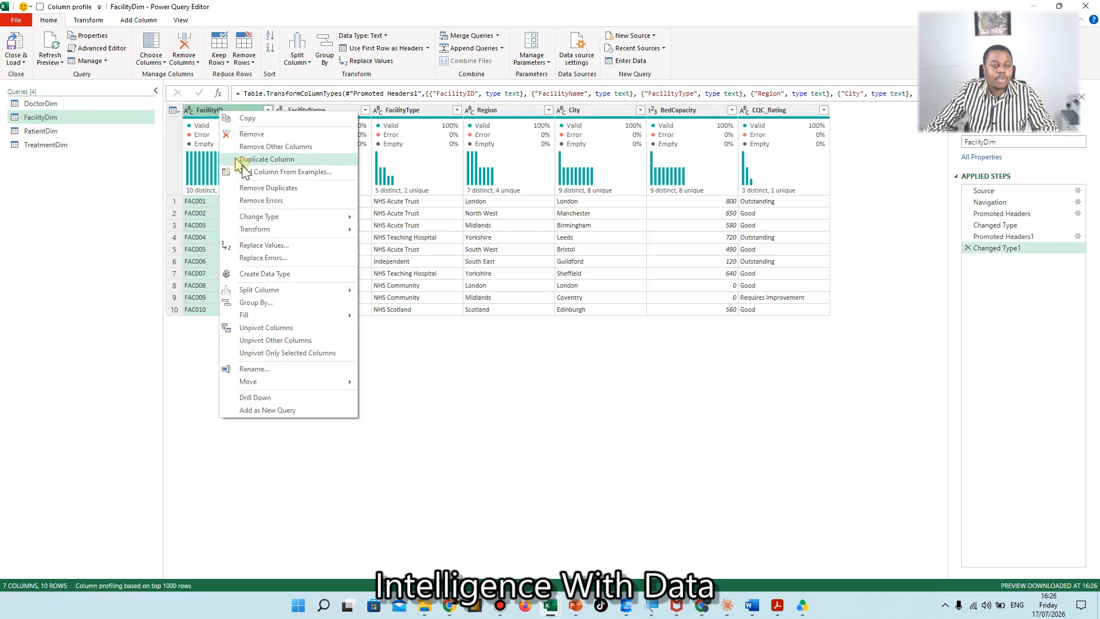
{"action": "left_click", "coordinate": [274, 188]}
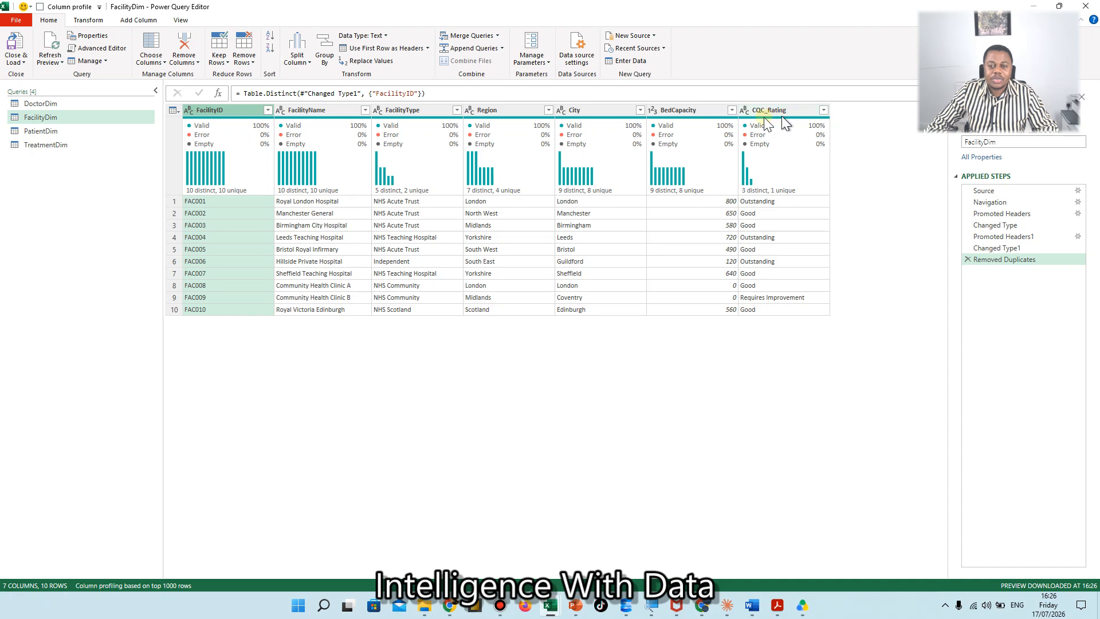
- Promote the first row of the PatientDim query to column headers twice, and remove duplicate rows based on the PatientID column
{"action": "left_click", "coordinate": [44, 131]}
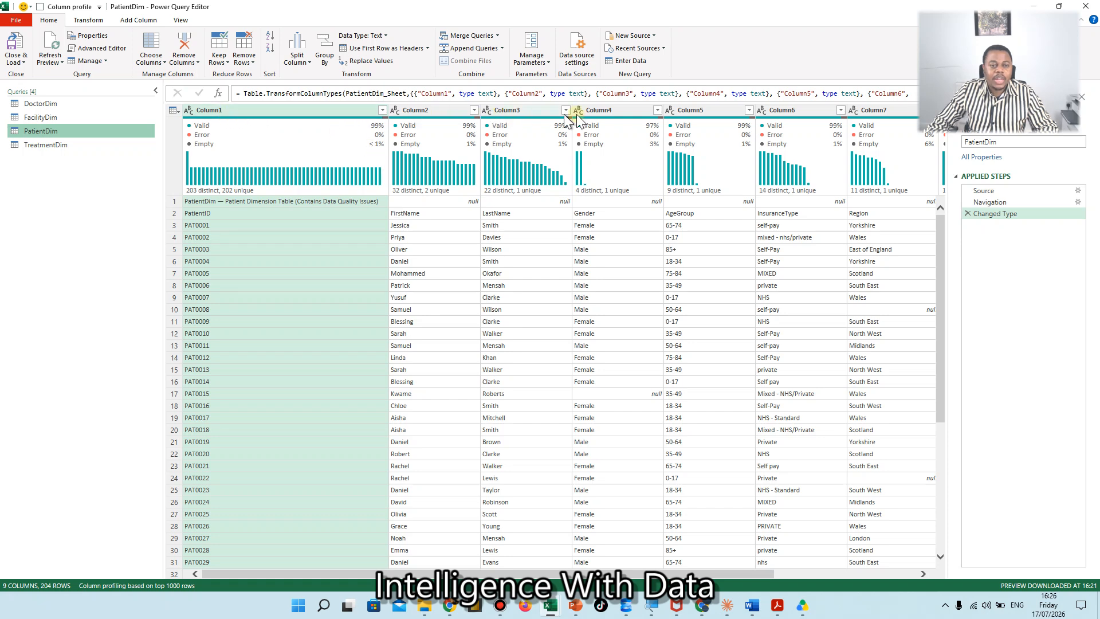
{"action": "left_click", "coordinate": [379, 49]}
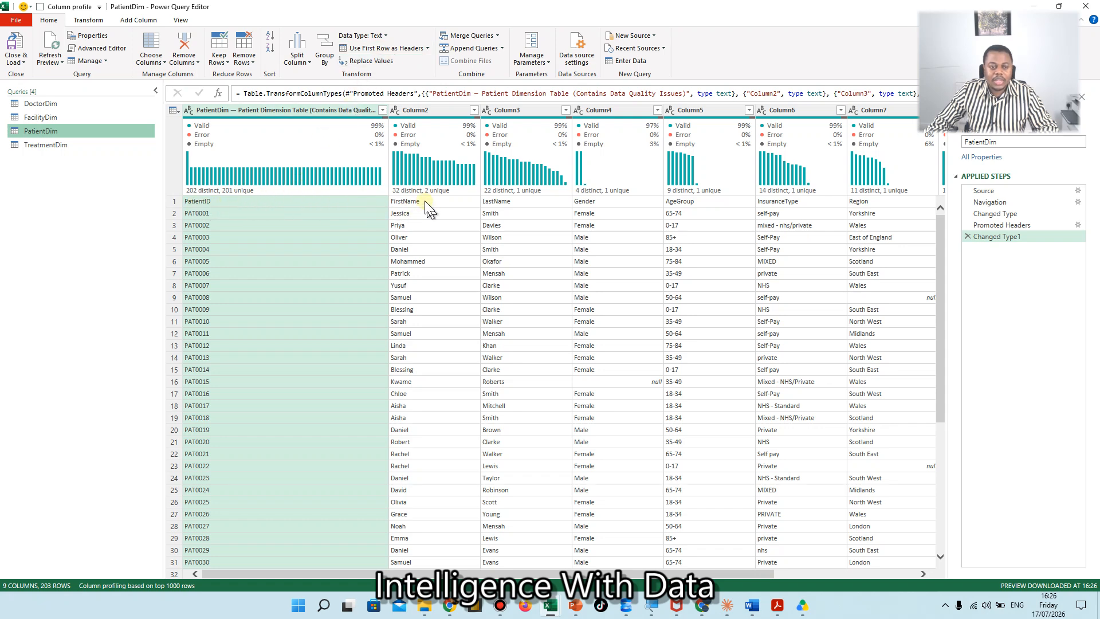
{"action": "left_click", "coordinate": [393, 51]}
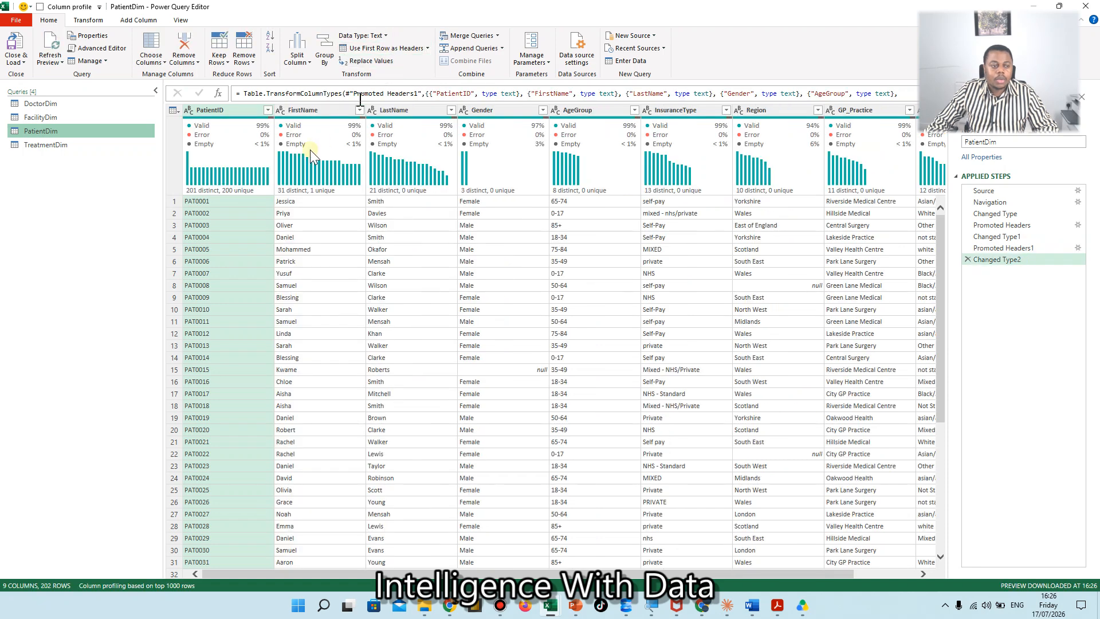
{"action": "right_click", "coordinate": [222, 111]}
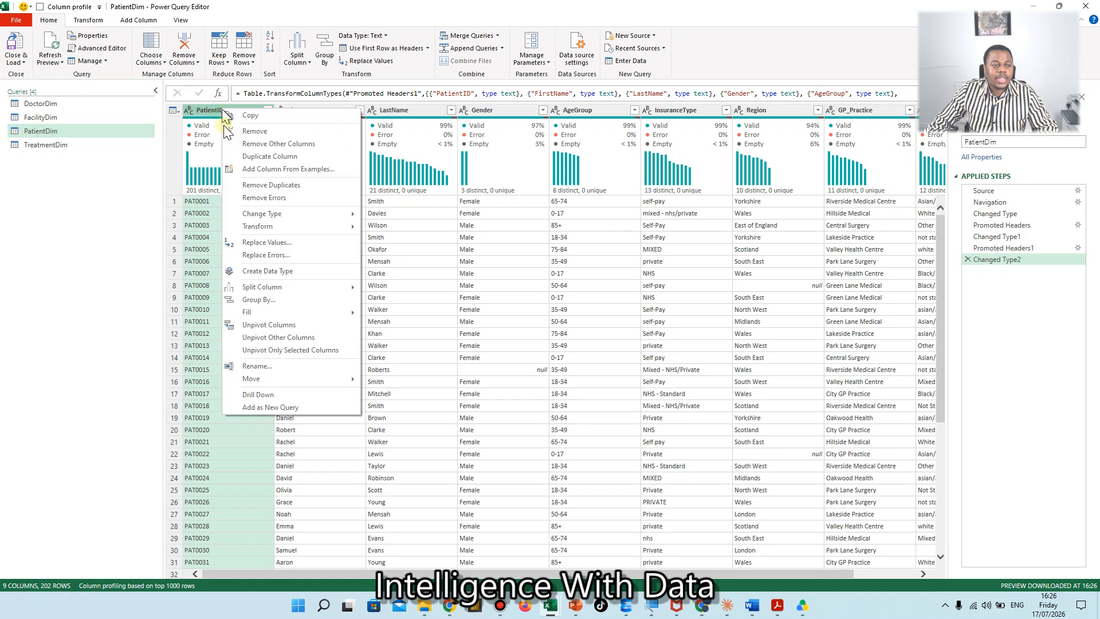
{"action": "left_click", "coordinate": [246, 182]}
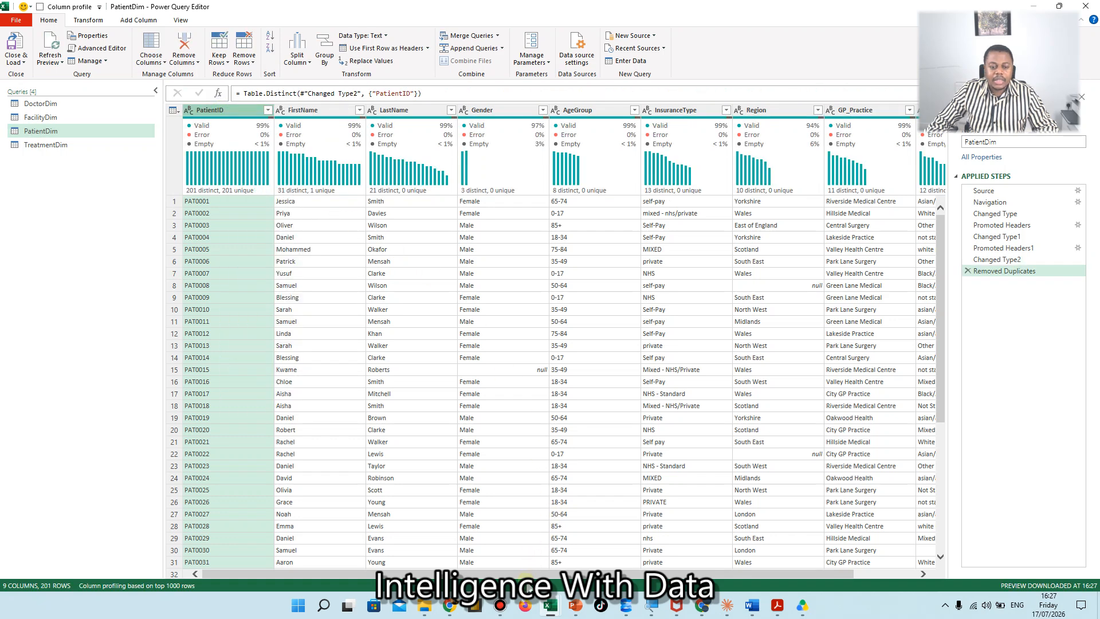
- Replace the null values in the Gender column of the PatientDim query with N/A
{"action": "left_click_drag", "start_coordinate": [532, 574], "coordinate": [592, 573]}
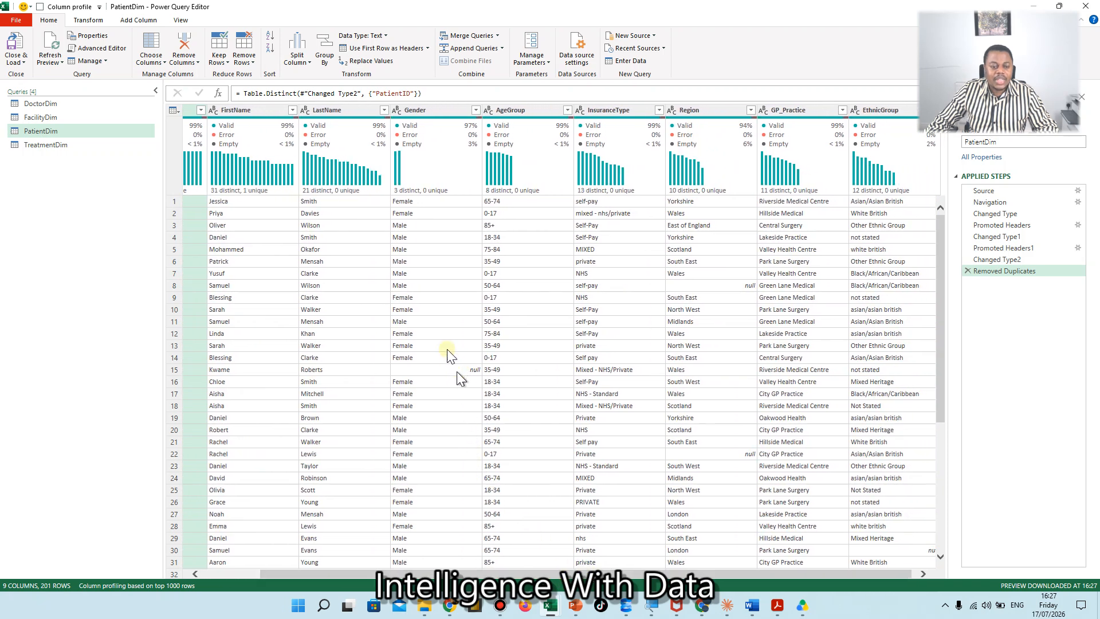
{"action": "right_click", "coordinate": [460, 369]}
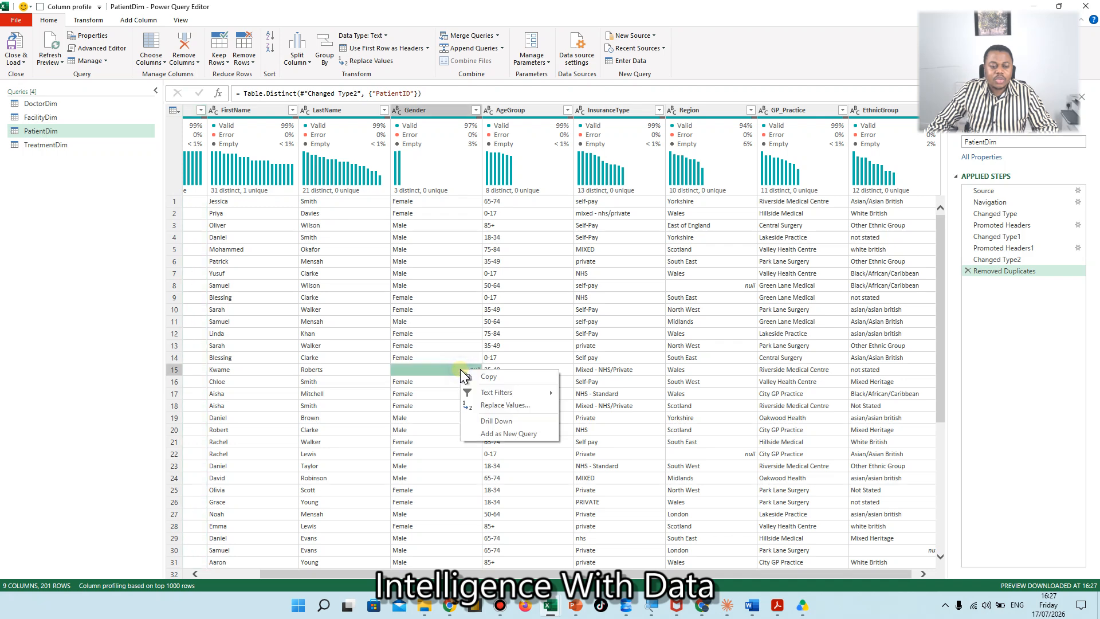
{"action": "left_click", "coordinate": [502, 409]}
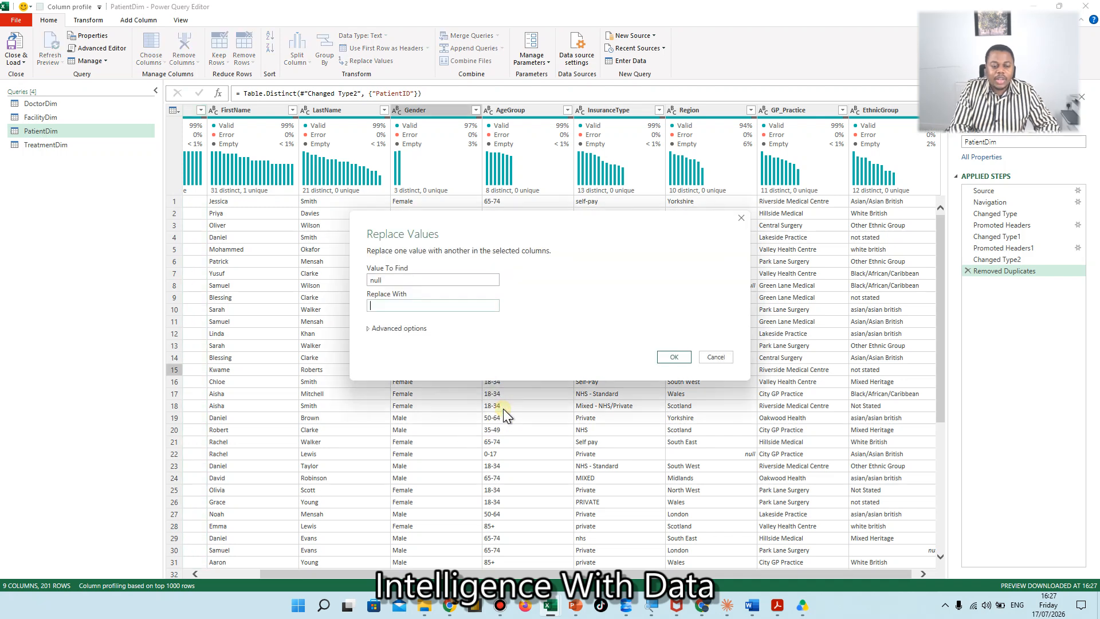
{"action": "type", "text": "N"}
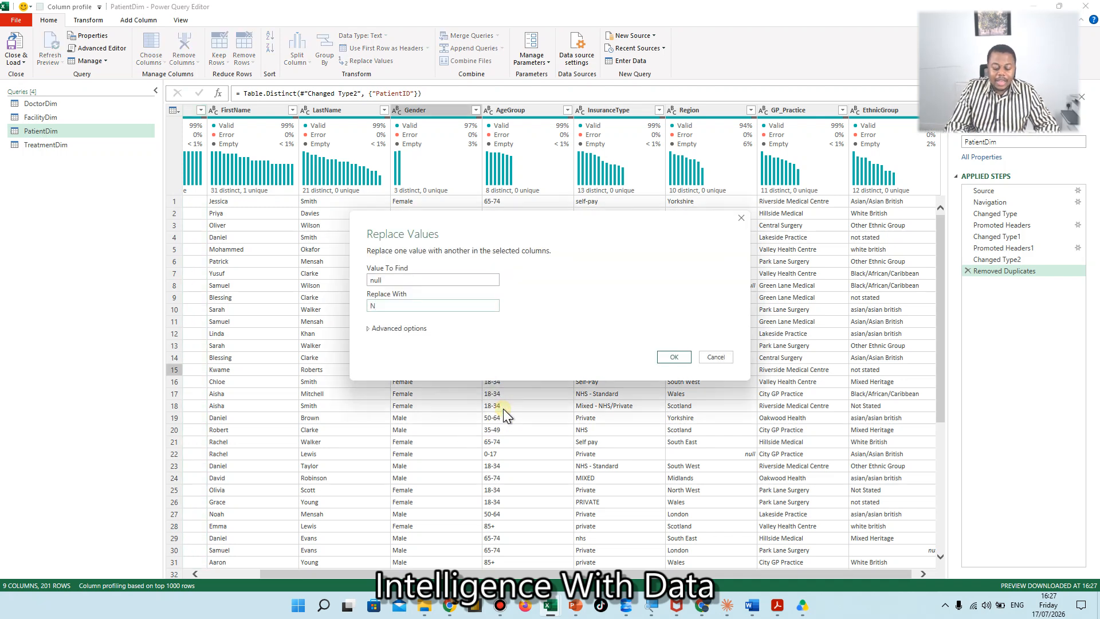
{"action": "type", "text": "/A"}
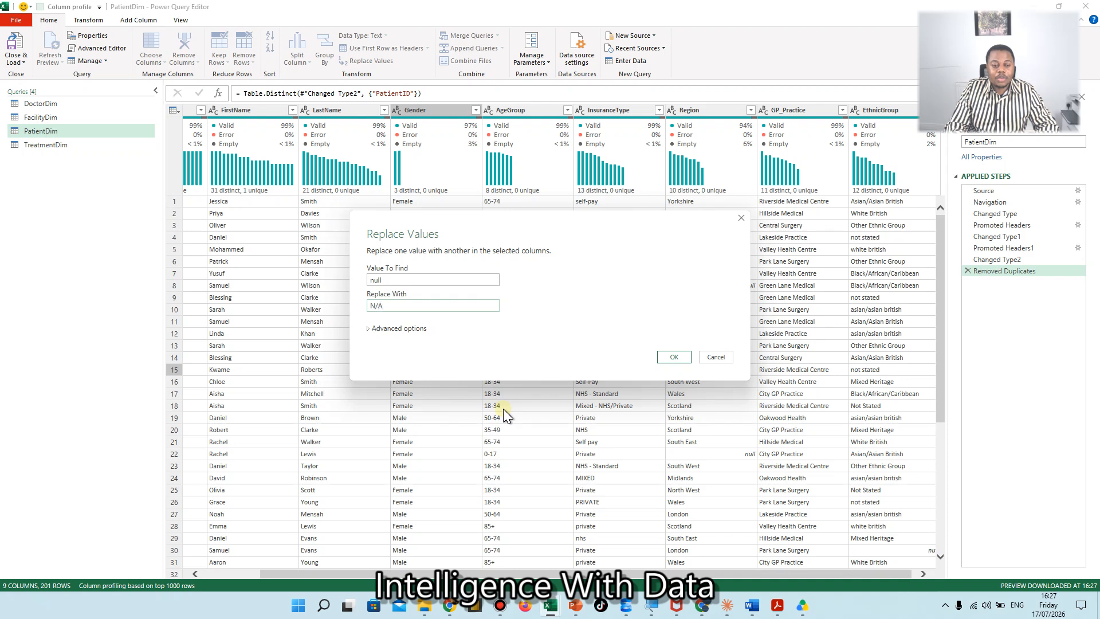
{"action": "key", "text": "Return"}
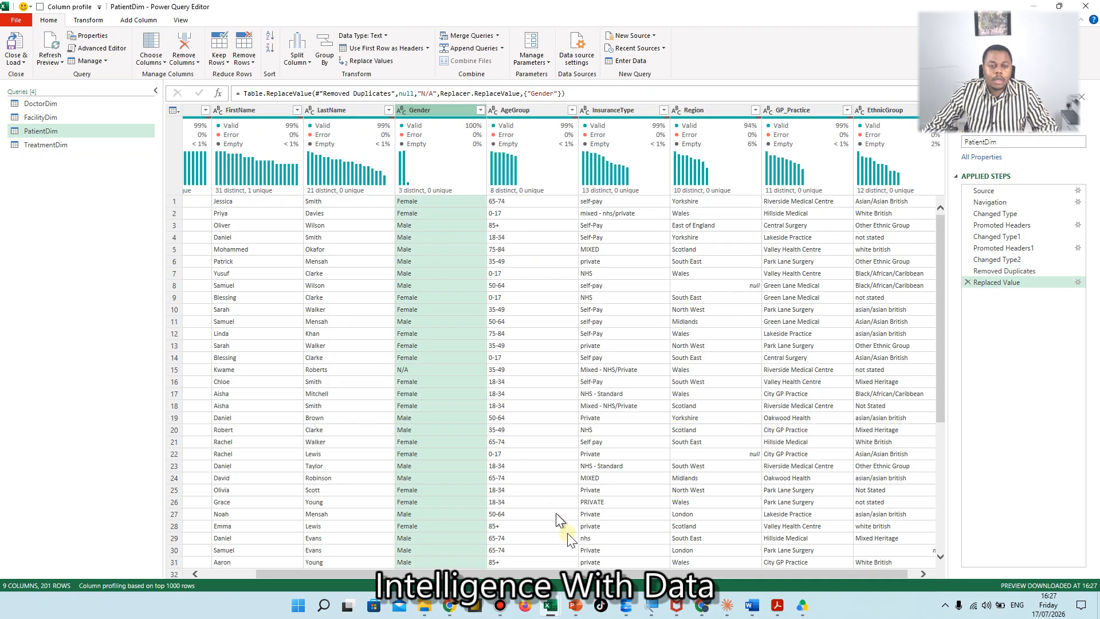
{"action": "scroll", "coordinate": [585, 573], "scroll_direction": "right", "scroll_amount": 1}
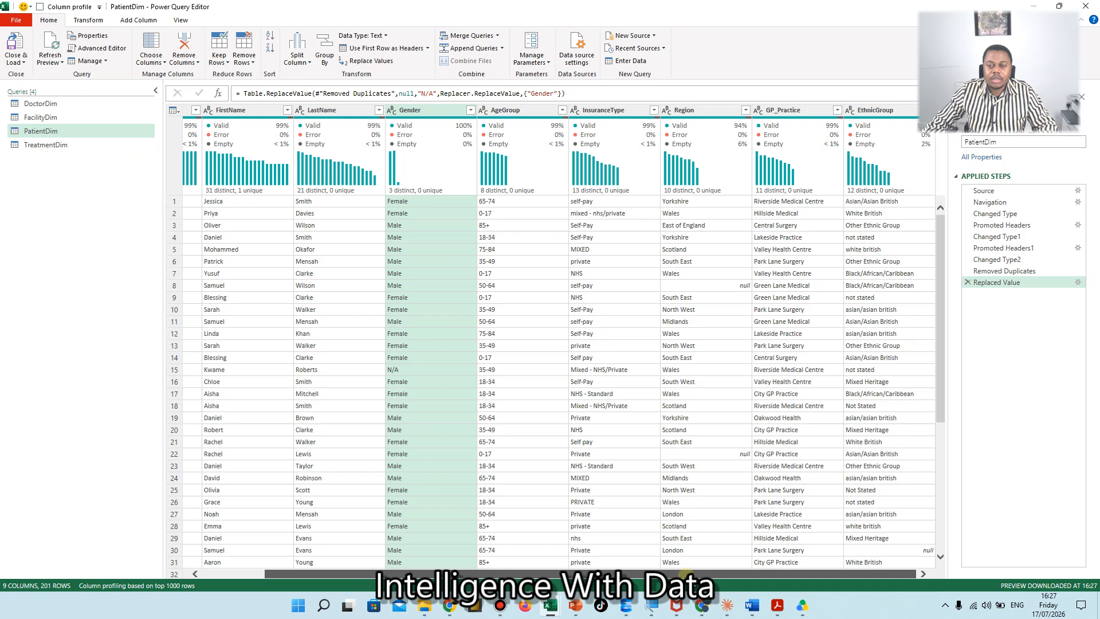
{"action": "scroll", "coordinate": [684, 573], "scroll_direction": "left", "scroll_amount": 5}
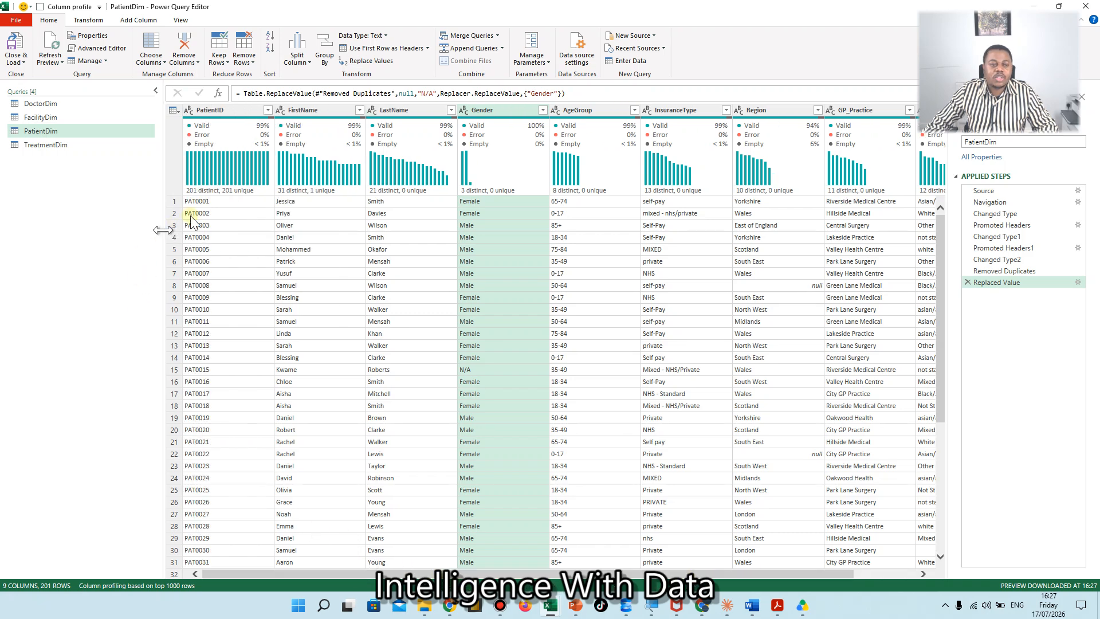
- Use the first row of the TreatmentDim query as its column headers, and remove duplicate rows based on the TreatmentID column
{"action": "left_click", "coordinate": [58, 148]}
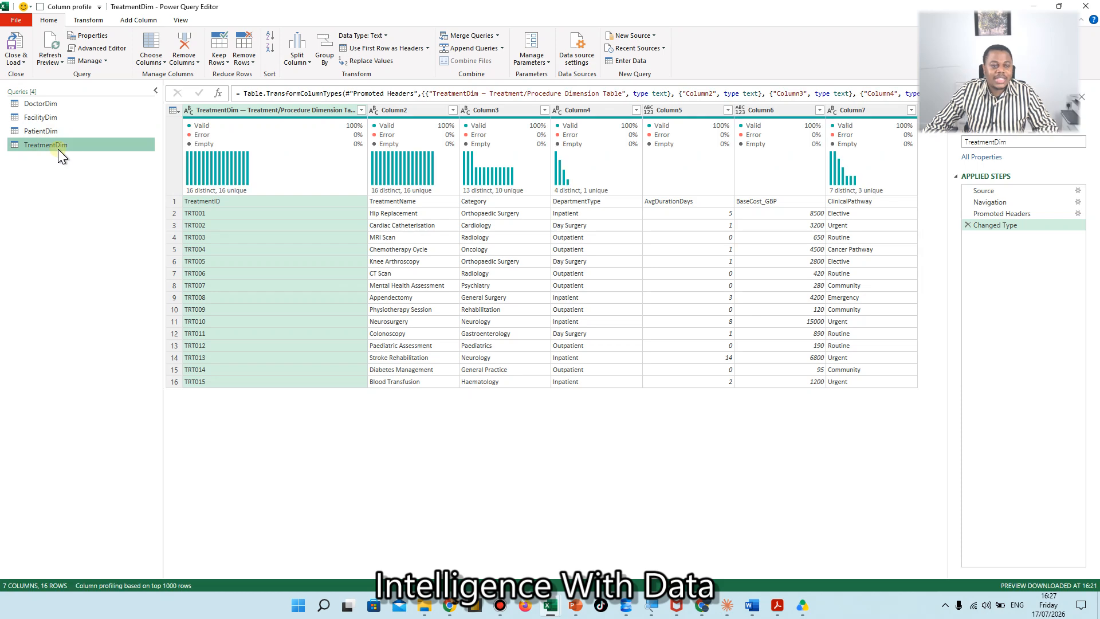
{"action": "left_click", "coordinate": [386, 50]}
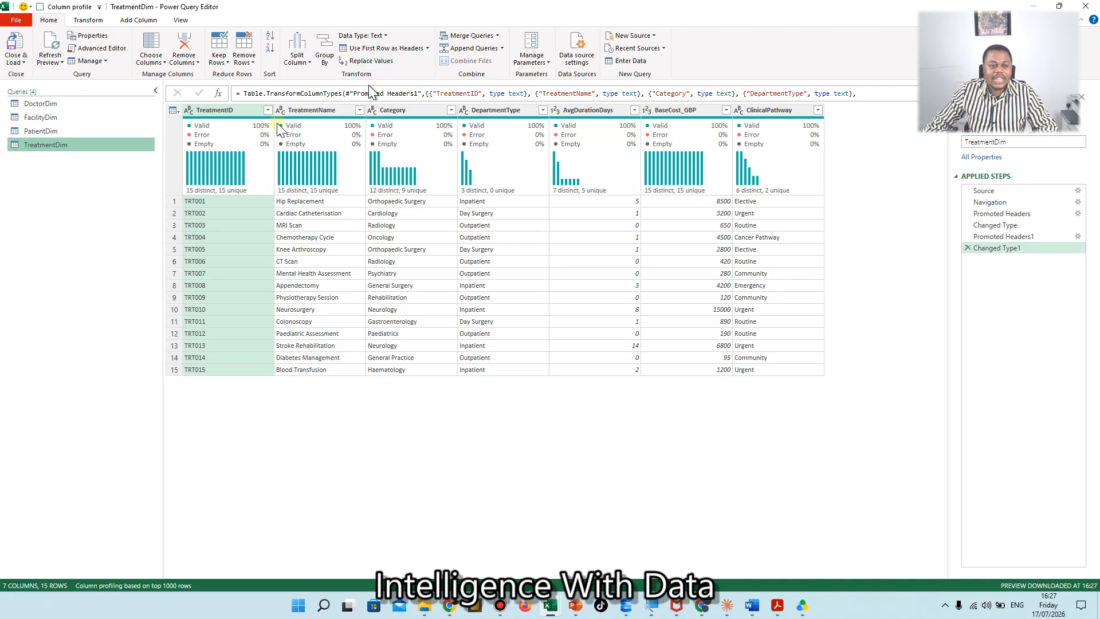
{"action": "right_click", "coordinate": [215, 109]}
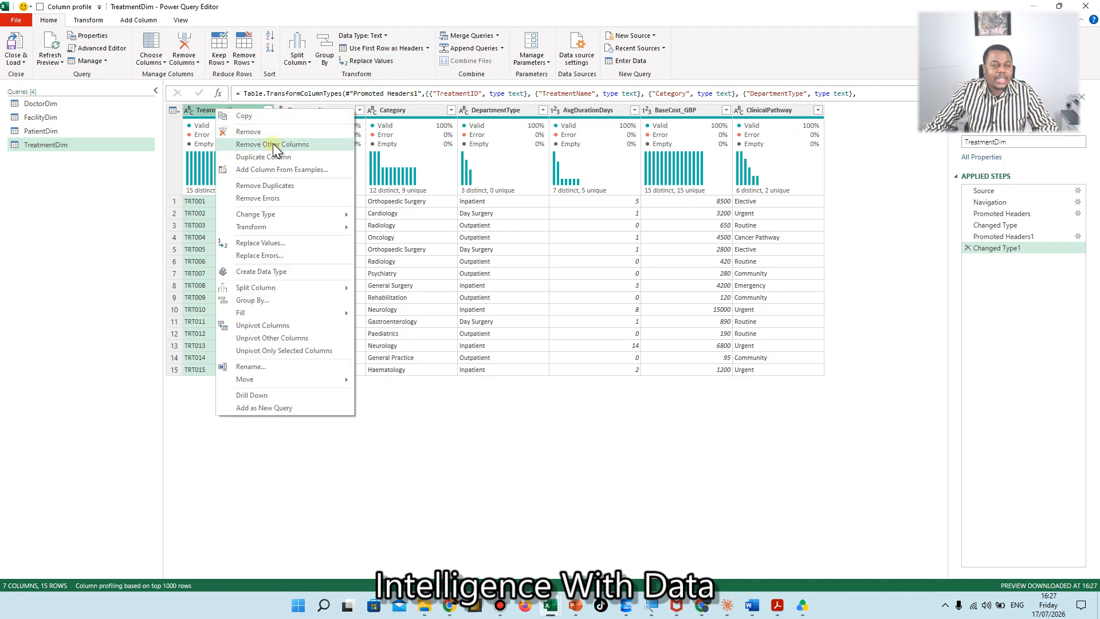
{"action": "left_click", "coordinate": [265, 185]}
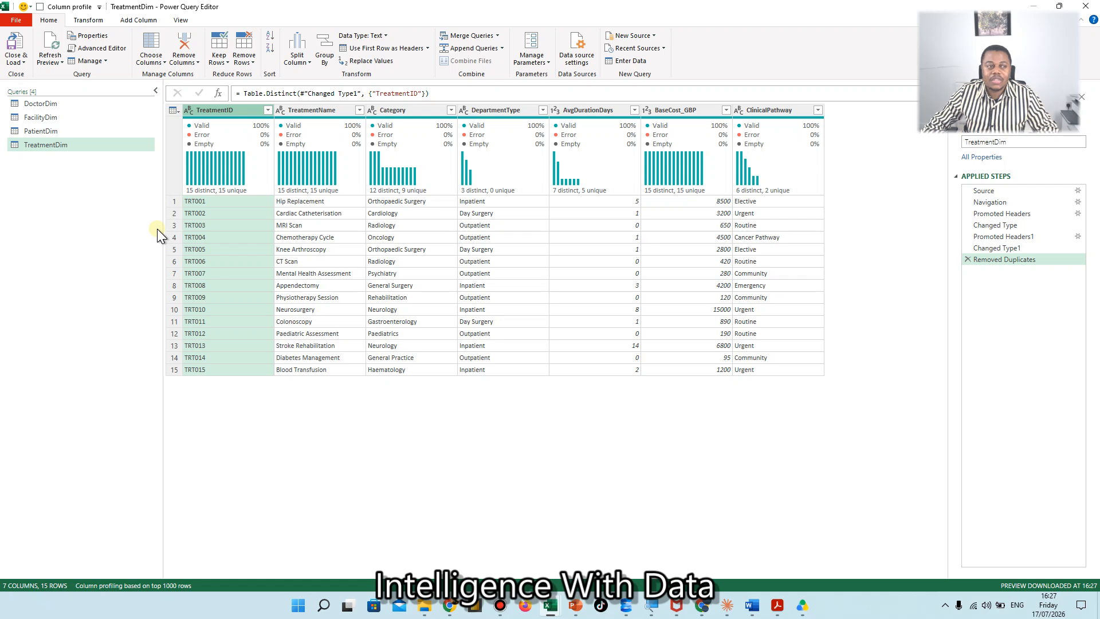
- Close the Power Query Editor and load all the queries to the workbook as connections only
{"action": "left_click", "coordinate": [22, 63]}
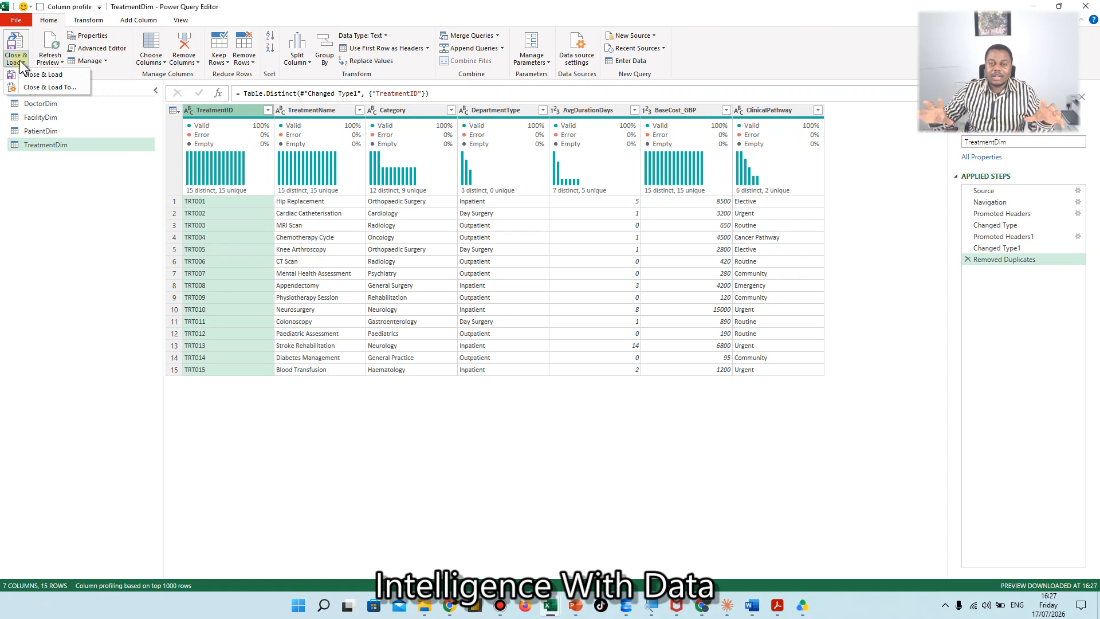
{"action": "left_click", "coordinate": [46, 88]}
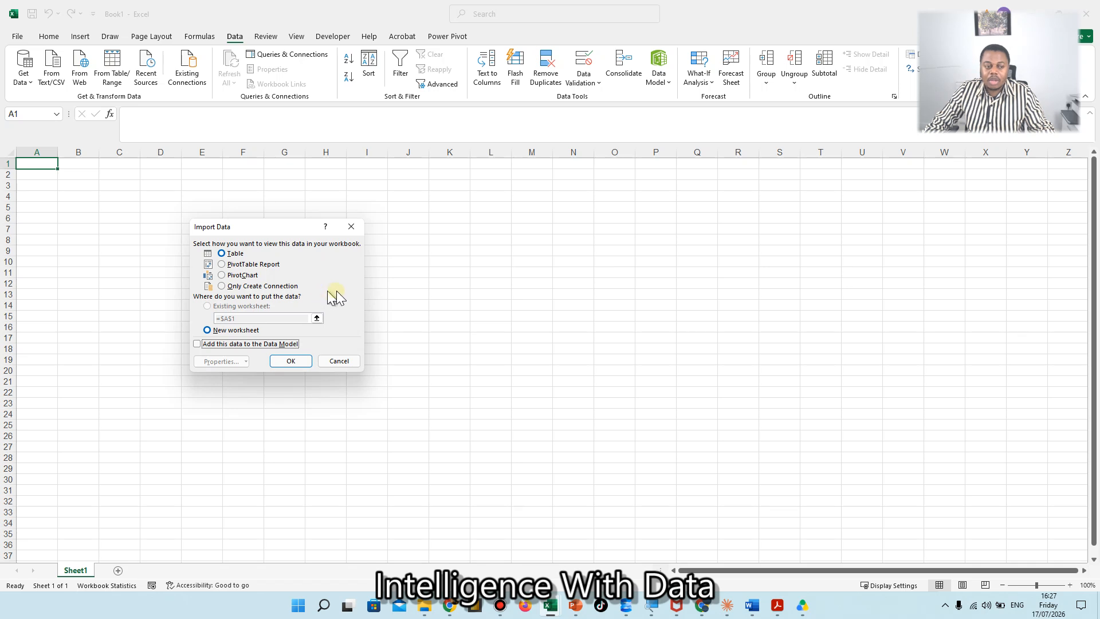
{"action": "left_click", "coordinate": [222, 286]}
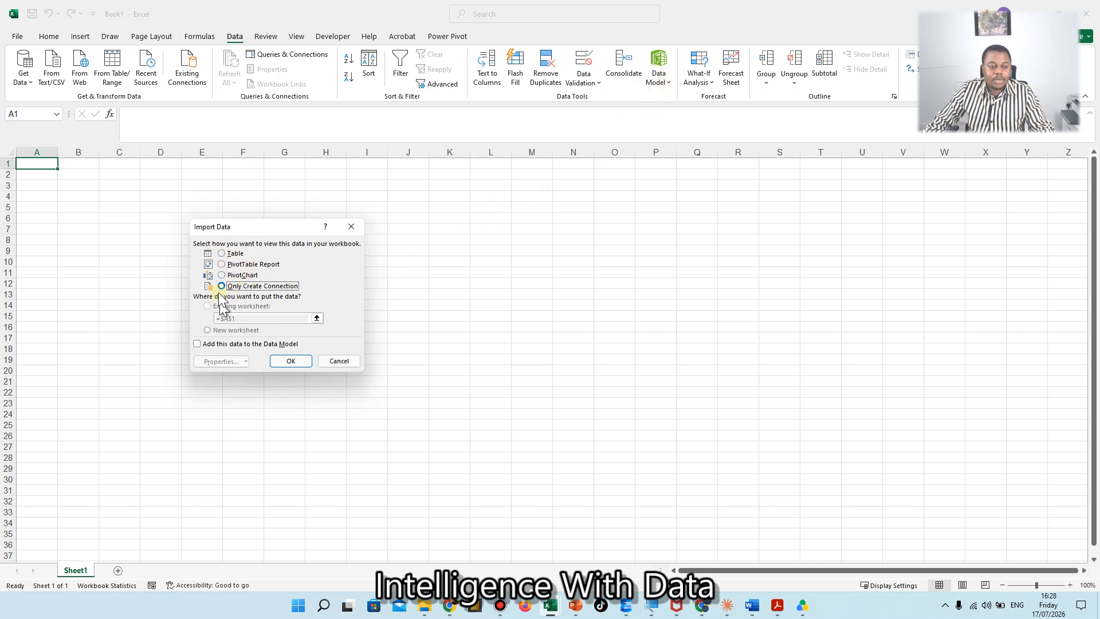
{"action": "left_click", "coordinate": [290, 361]}
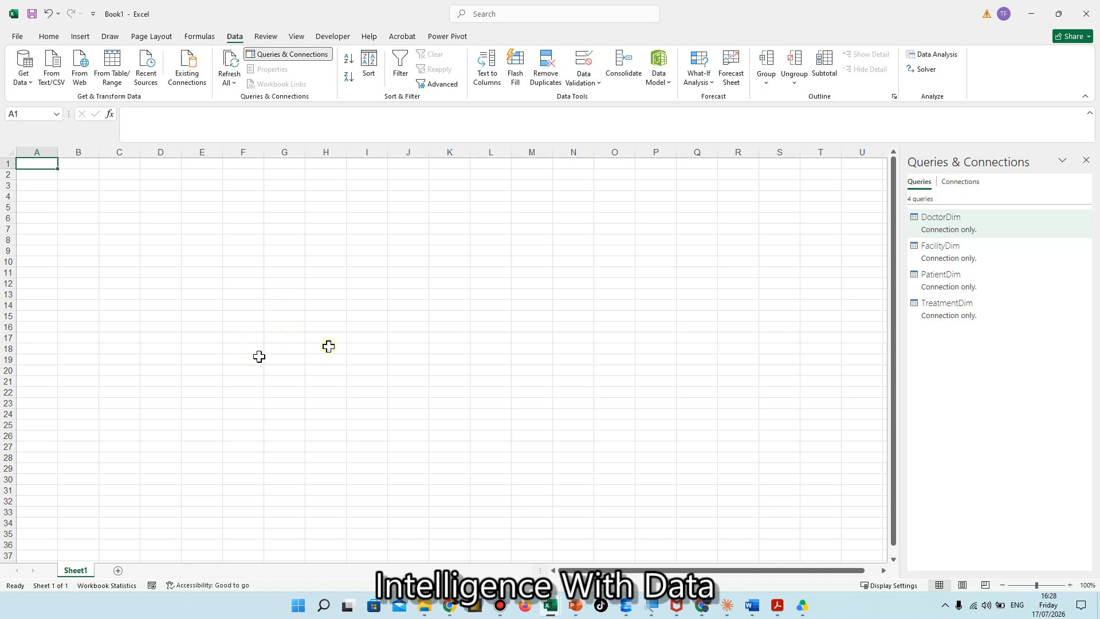
- Change the load settings of the DoctorDim query to add its data to the Data Model, keeping it connection only
{"action": "right_click", "coordinate": [973, 226]}
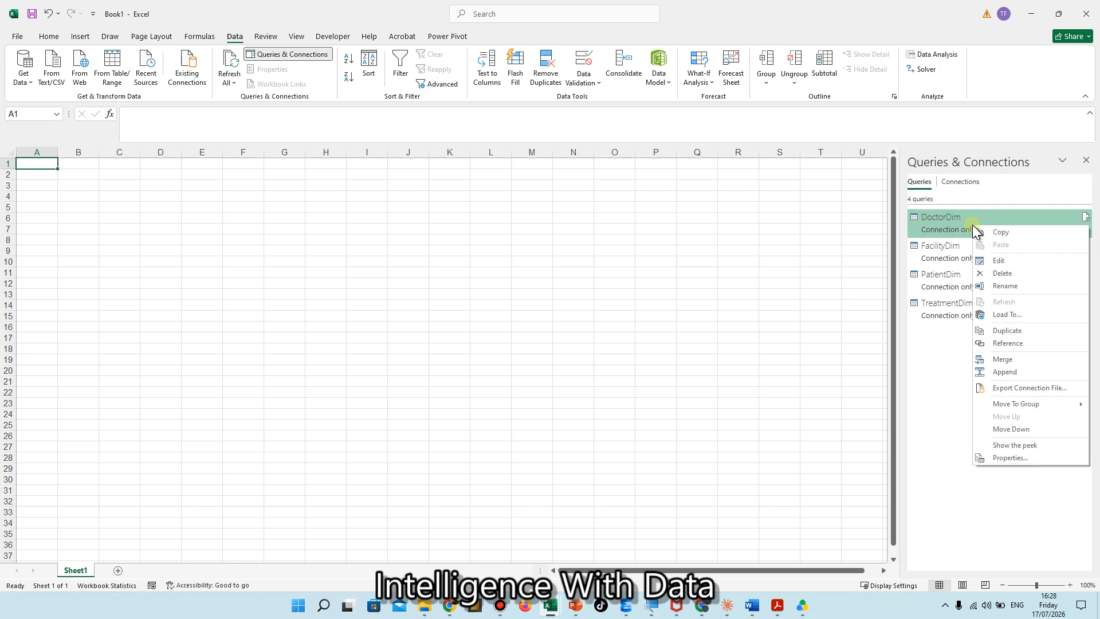
{"action": "left_click", "coordinate": [1001, 317]}
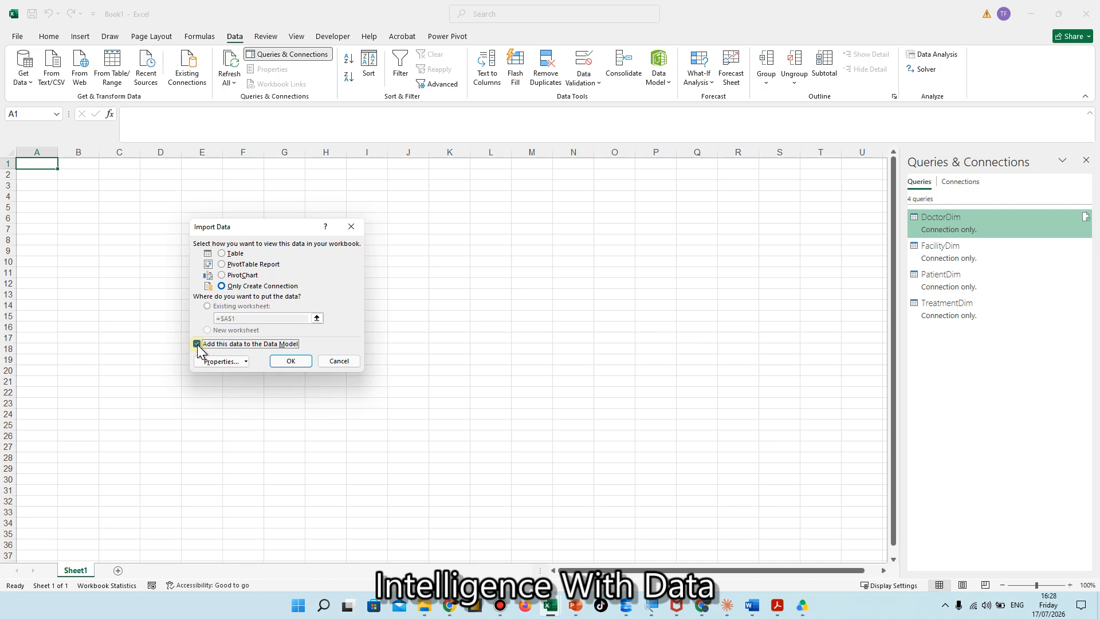
{"action": "left_click", "coordinate": [290, 360]}
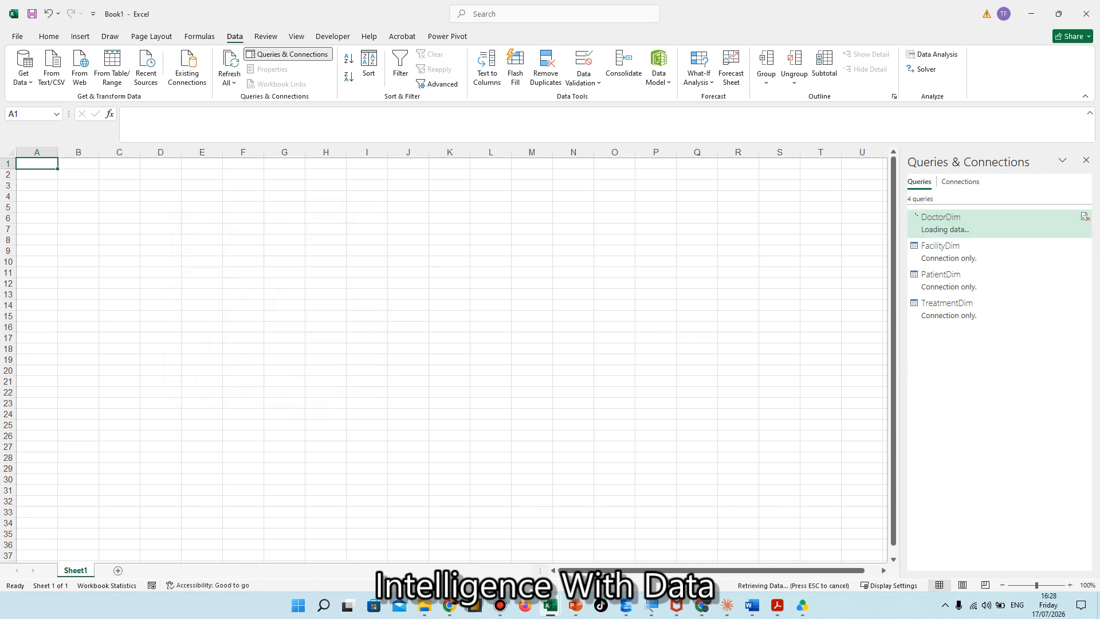
- Add the FacilityDim query's data to the Data Model through its load settings, keeping it connection only
{"action": "right_click", "coordinate": [949, 255]}
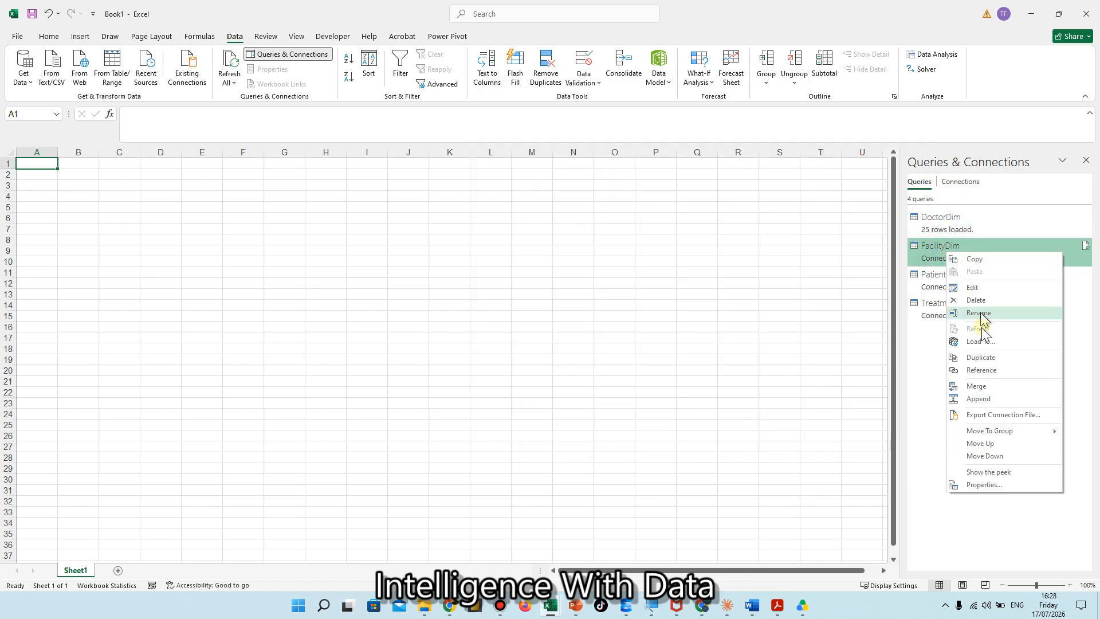
{"action": "left_click", "coordinate": [980, 341]}
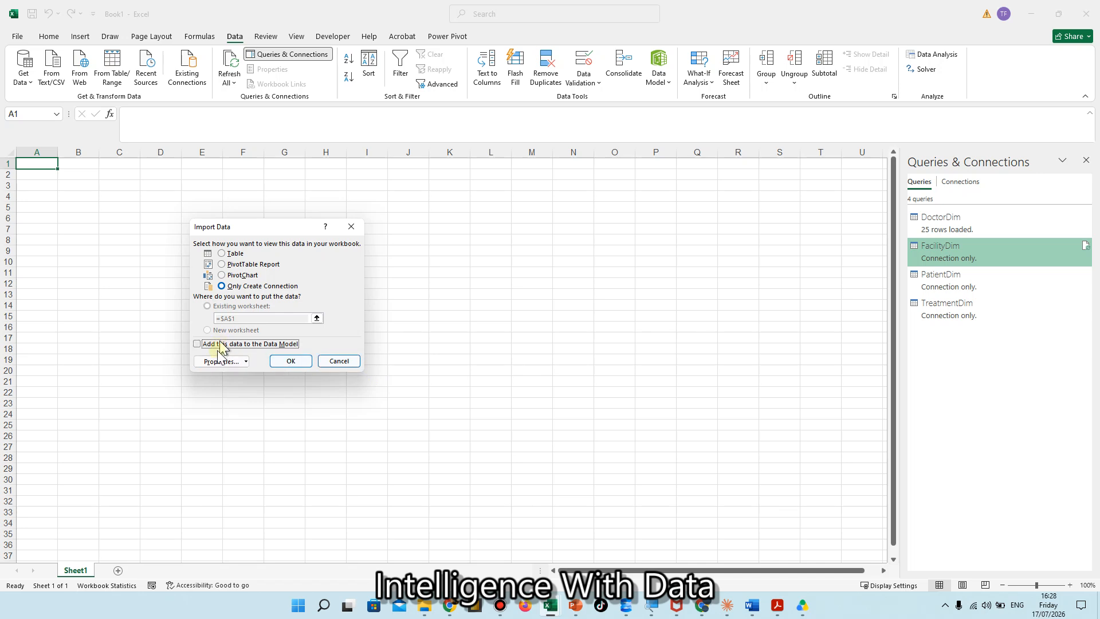
{"action": "left_click", "coordinate": [197, 344]}
{"action": "left_click", "coordinate": [290, 360]}
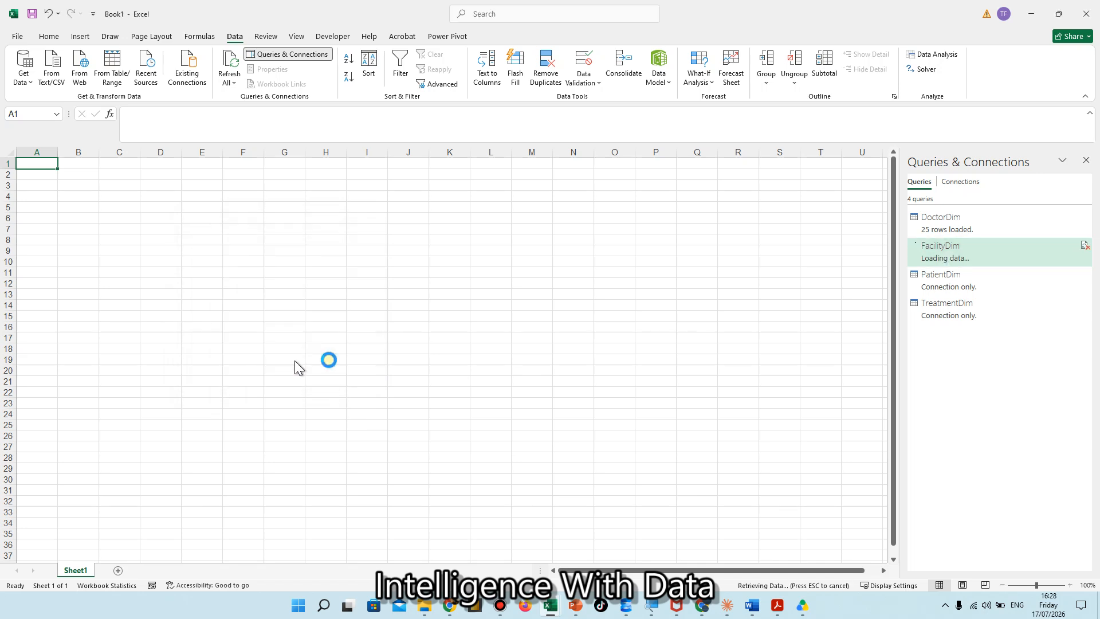
- Add the PatientDim query's data to the Data Model through its load settings, keeping it connection only
{"action": "right_click", "coordinate": [968, 289]}
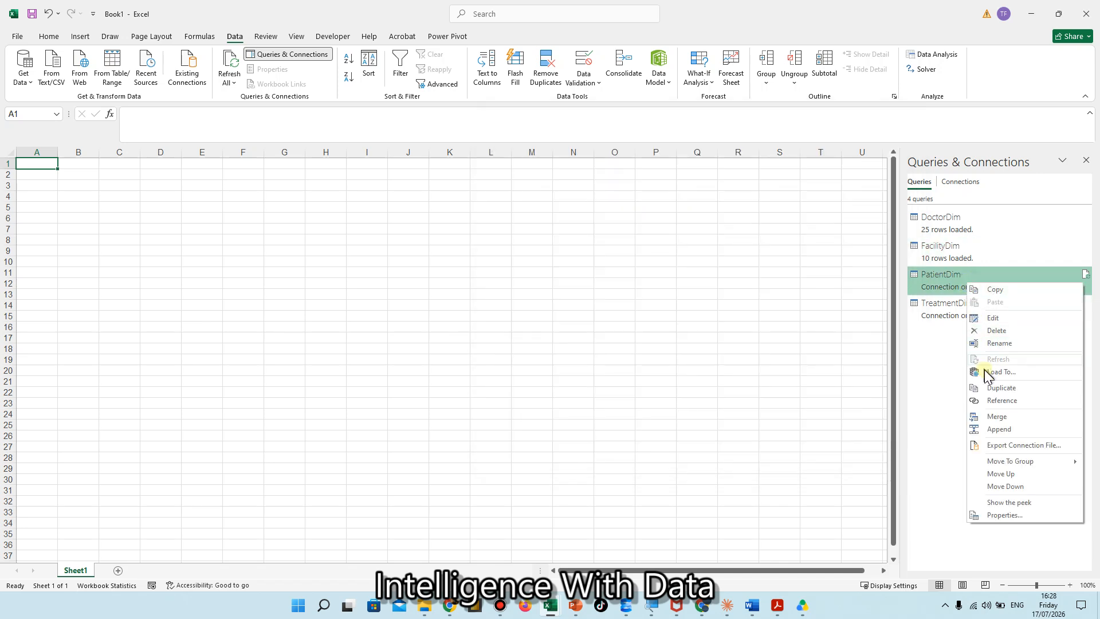
{"action": "left_click", "coordinate": [994, 372]}
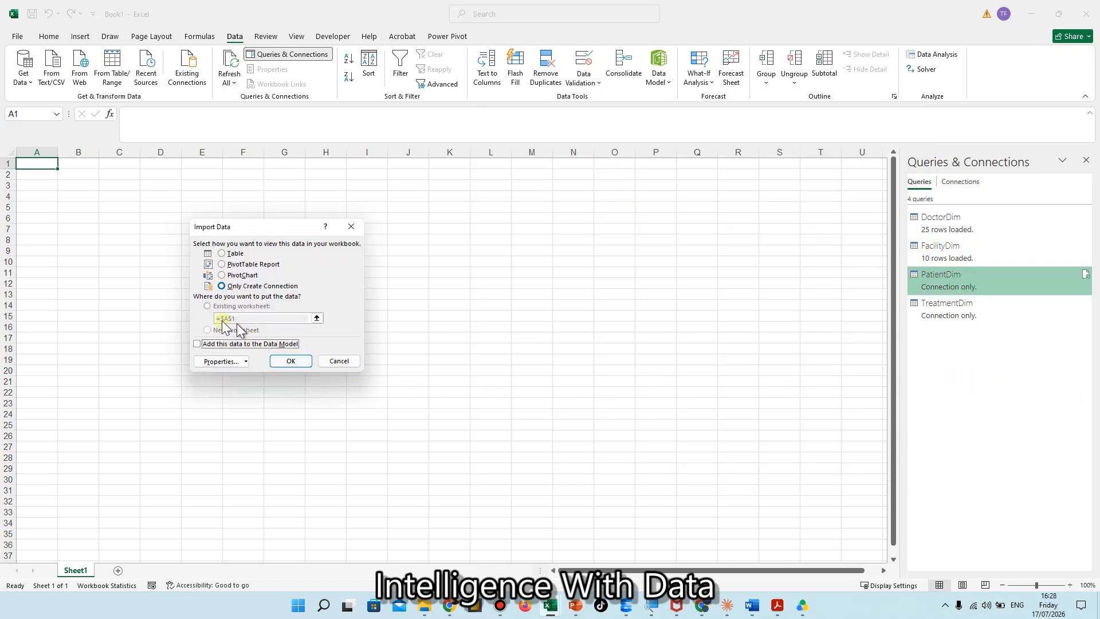
{"action": "left_click", "coordinate": [197, 344]}
{"action": "left_click", "coordinate": [290, 361]}
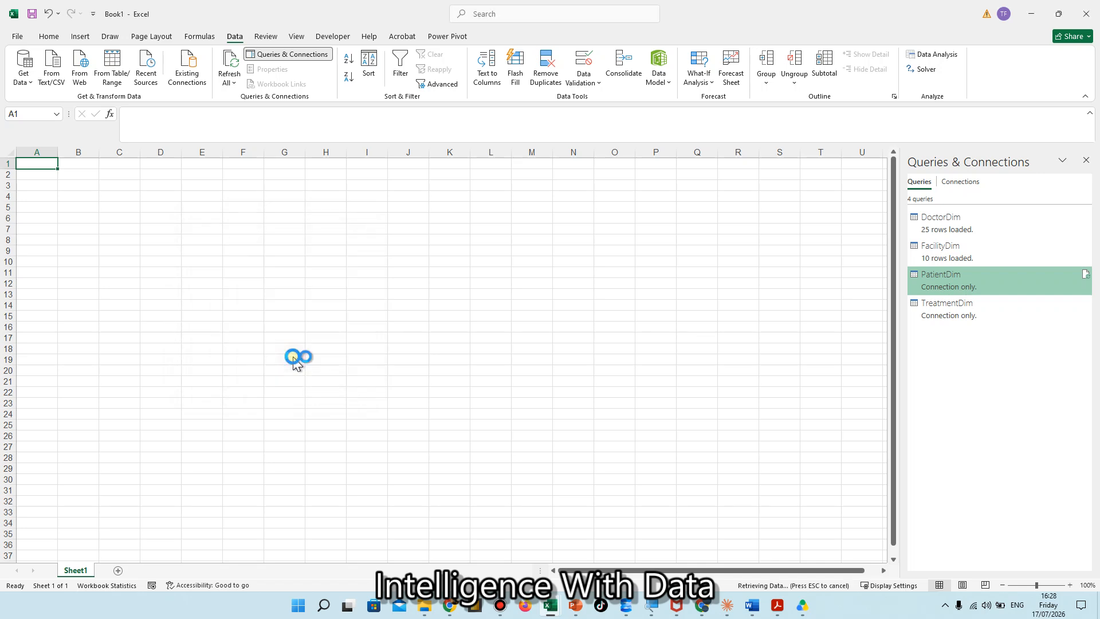
- Add the TreatmentDim query's data to the Data Model through its load settings, keeping it connection only
{"action": "right_click", "coordinate": [965, 314]}
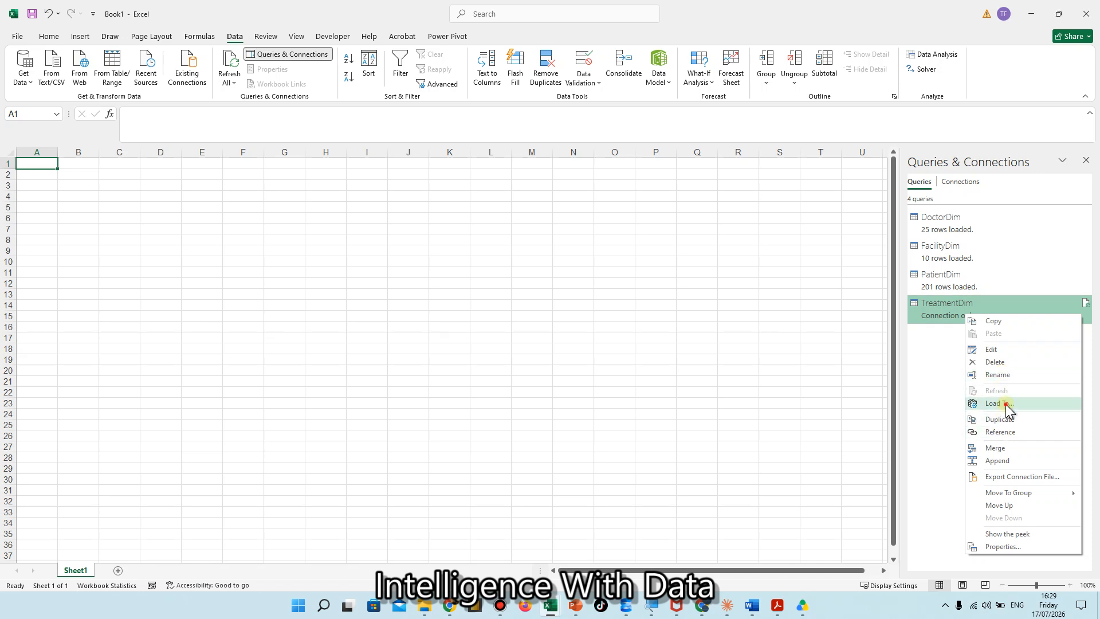
{"action": "left_click", "coordinate": [1000, 404]}
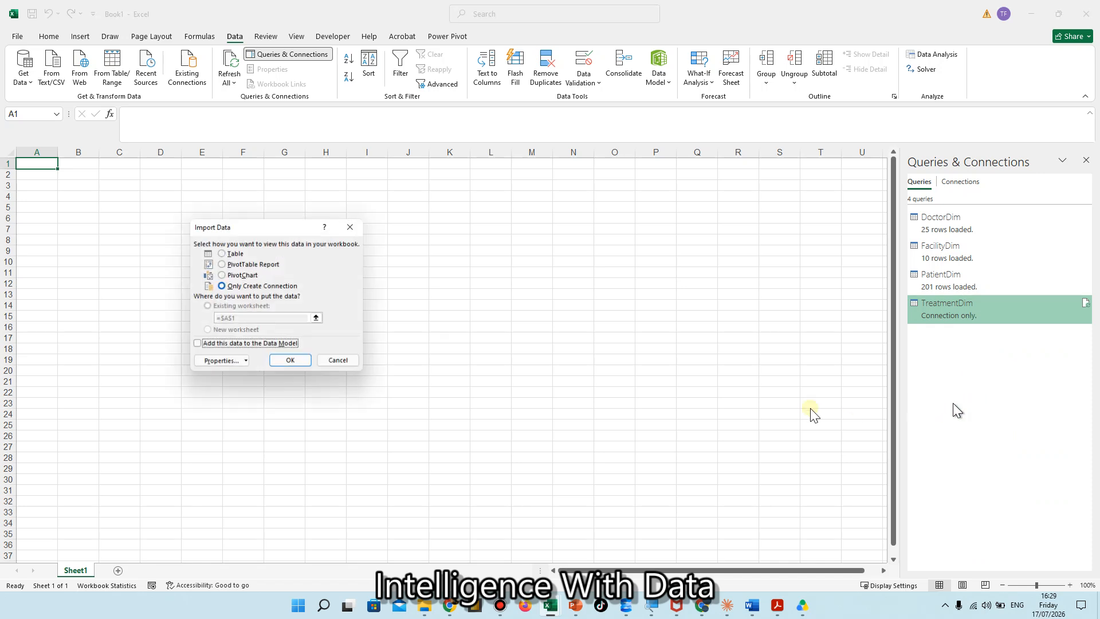
{"action": "left_click", "coordinate": [197, 343]}
{"action": "left_click", "coordinate": [290, 360]}
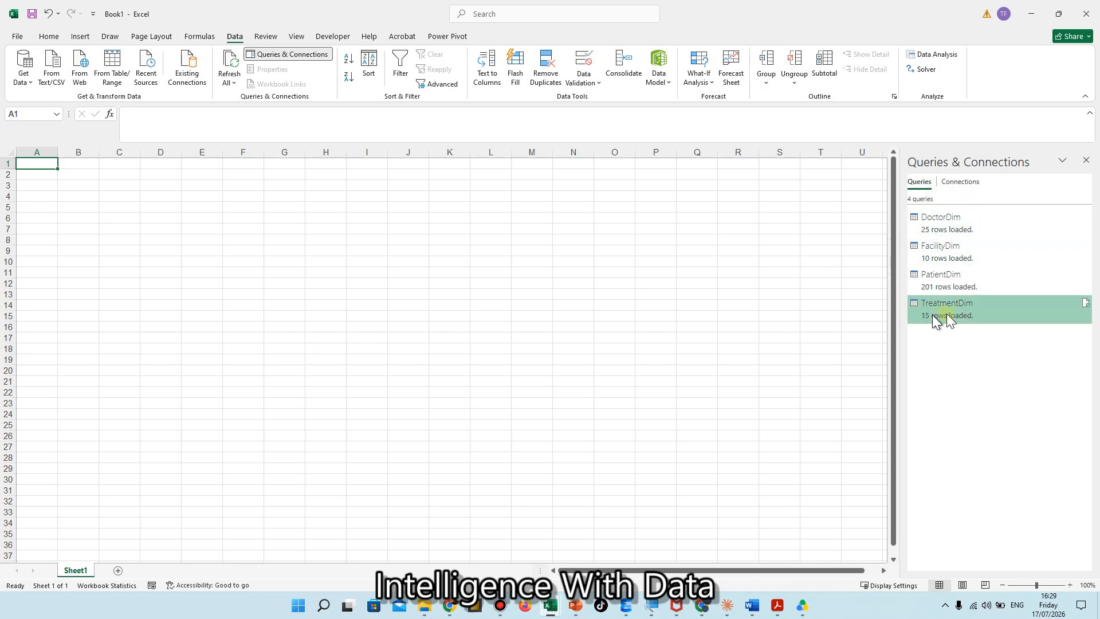
- Open the workbook's Data Model in the Power Pivot window
{"action": "mouse_move", "coordinate": [977, 309]}
{"action": "left_click", "coordinate": [658, 71]}
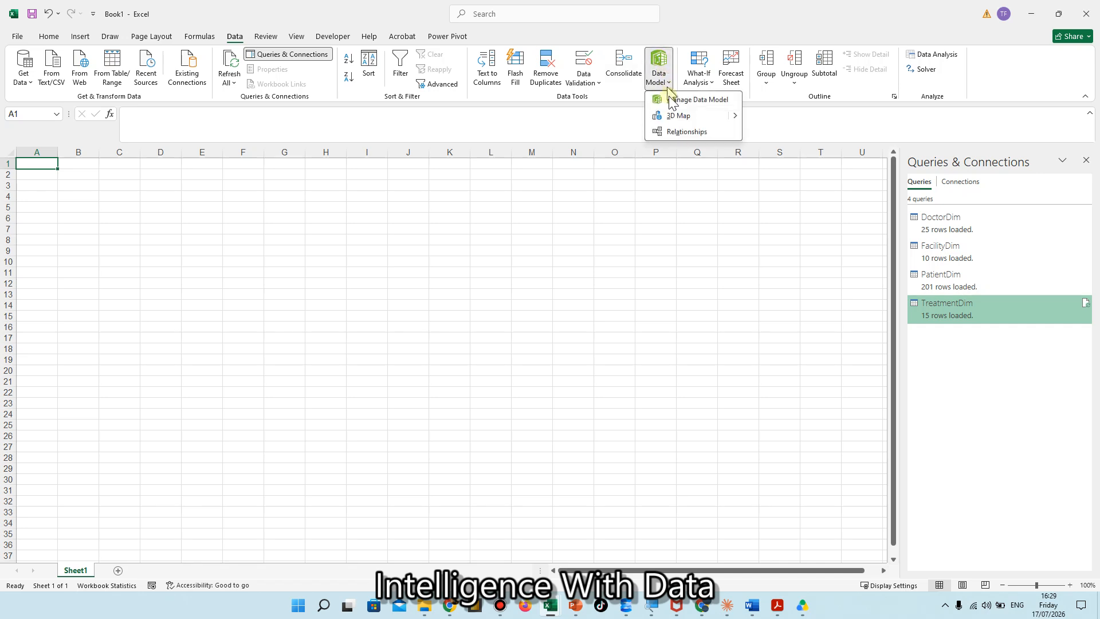
{"action": "left_click", "coordinate": [691, 99]}
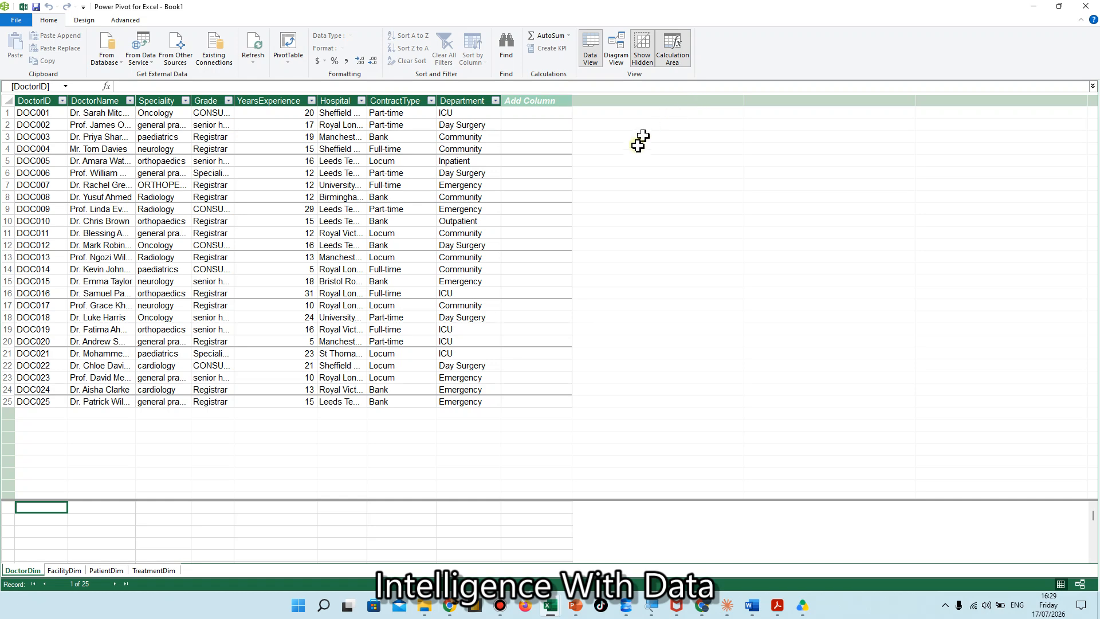
- Review the FacilityDim, PatientDim and TreatmentDim tables in the Data Model, and display the model as a diagram
{"action": "left_click", "coordinate": [56, 572]}
{"action": "left_click", "coordinate": [109, 571]}
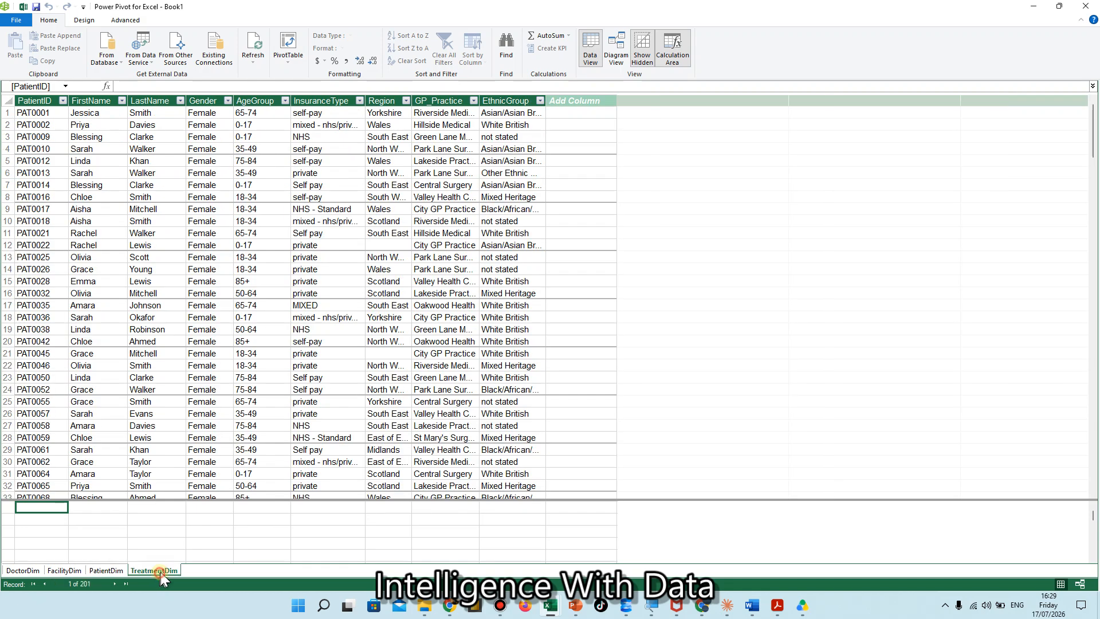
{"action": "left_click", "coordinate": [159, 572]}
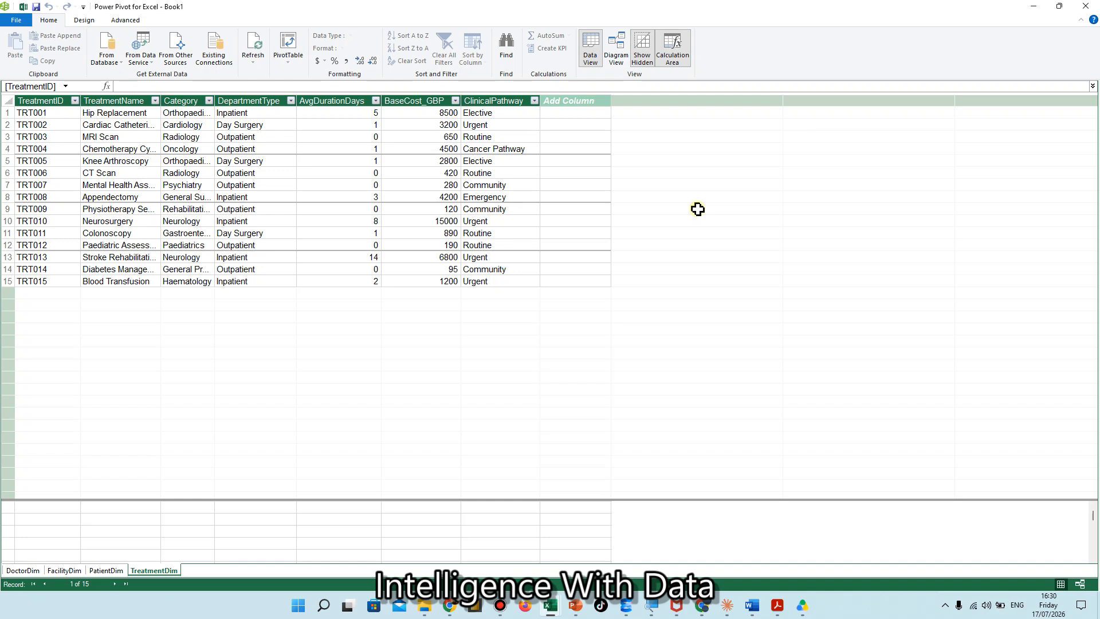
{"action": "left_click", "coordinate": [617, 44]}
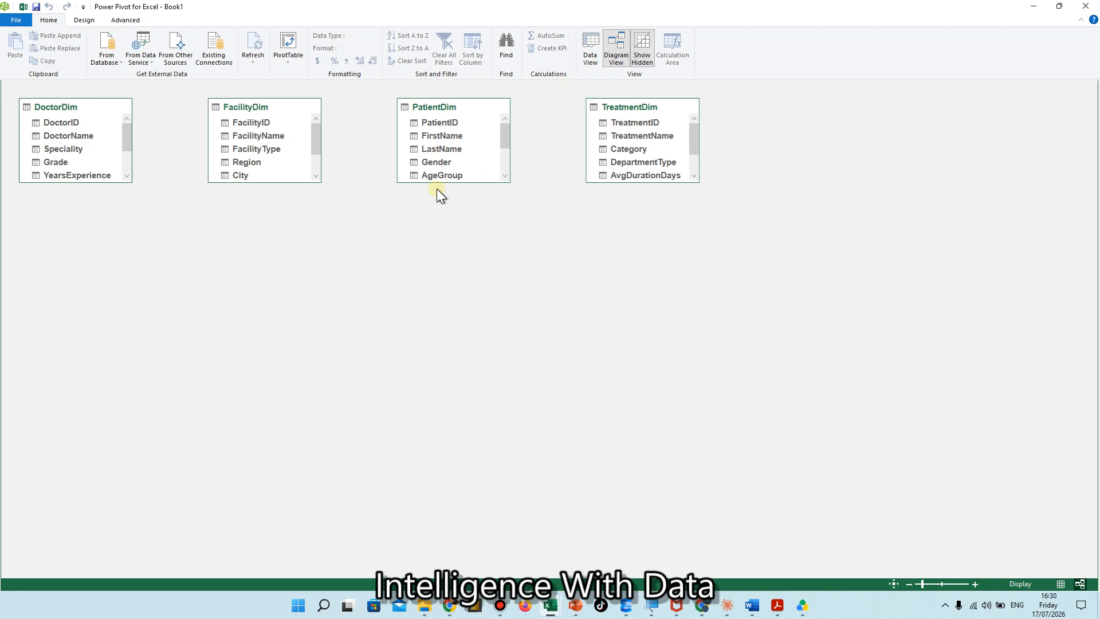
- Switch back to the Excel workbook and import the HC_FactTable workbook from the healthcare folder as a new data source
{"action": "left_click", "coordinate": [23, 8]}
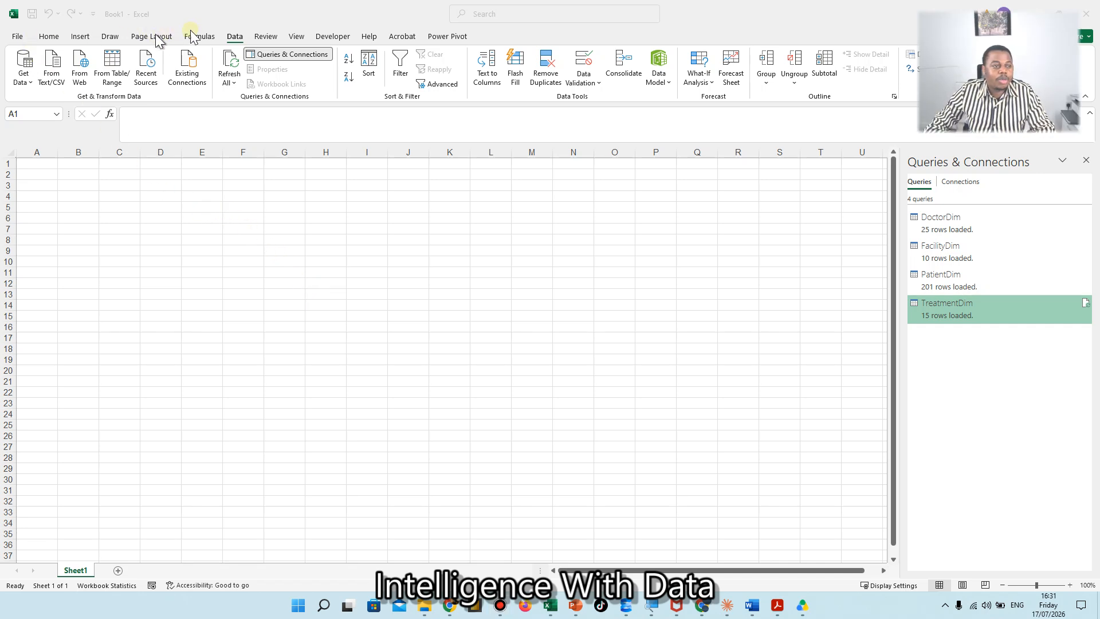
{"action": "left_click", "coordinate": [236, 38]}
{"action": "left_click", "coordinate": [24, 83]}
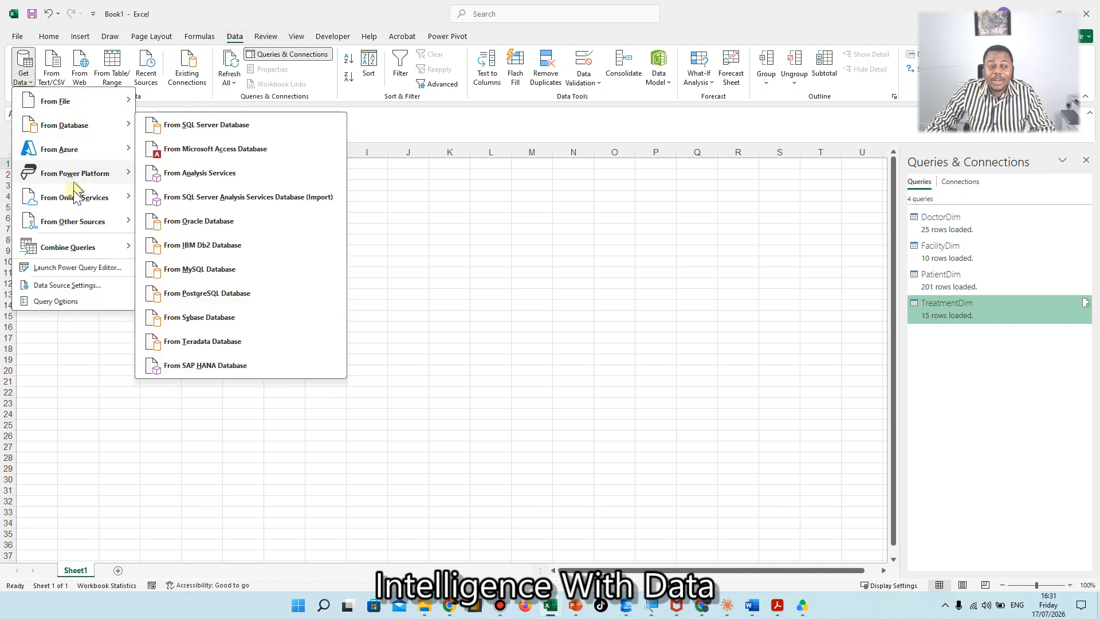
{"action": "mouse_move", "coordinate": [76, 248]}
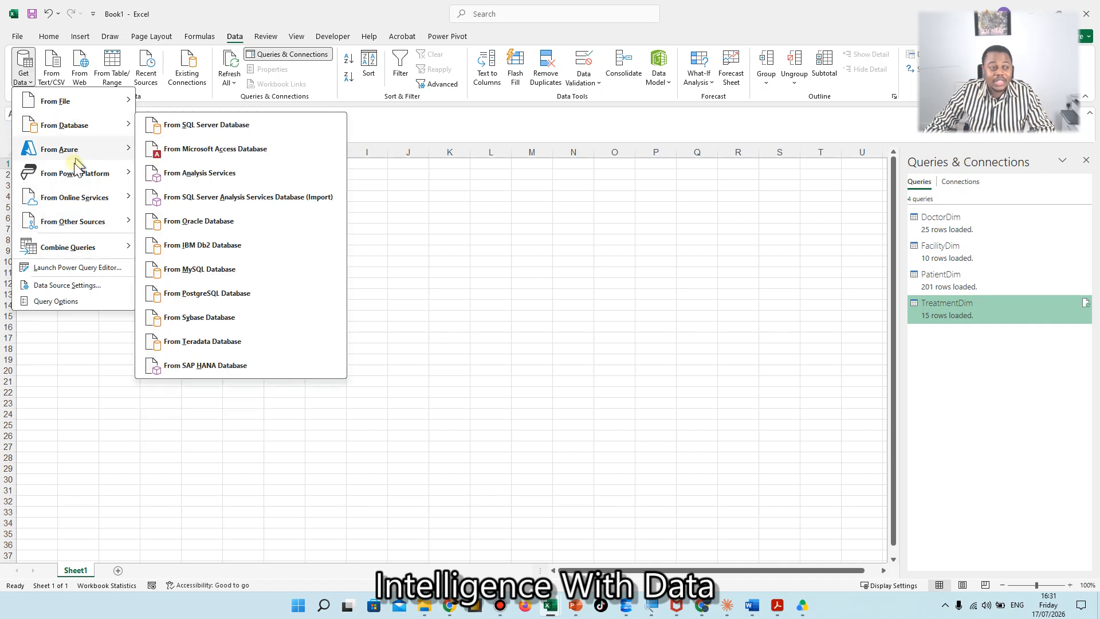
{"action": "mouse_move", "coordinate": [79, 227]}
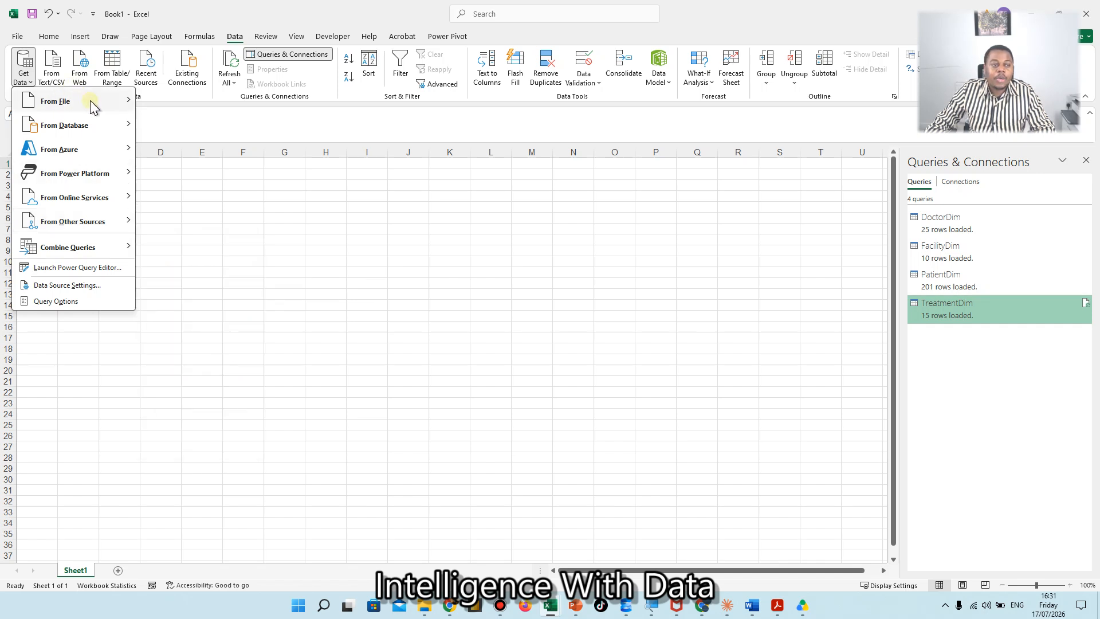
{"action": "mouse_move", "coordinate": [90, 101]}
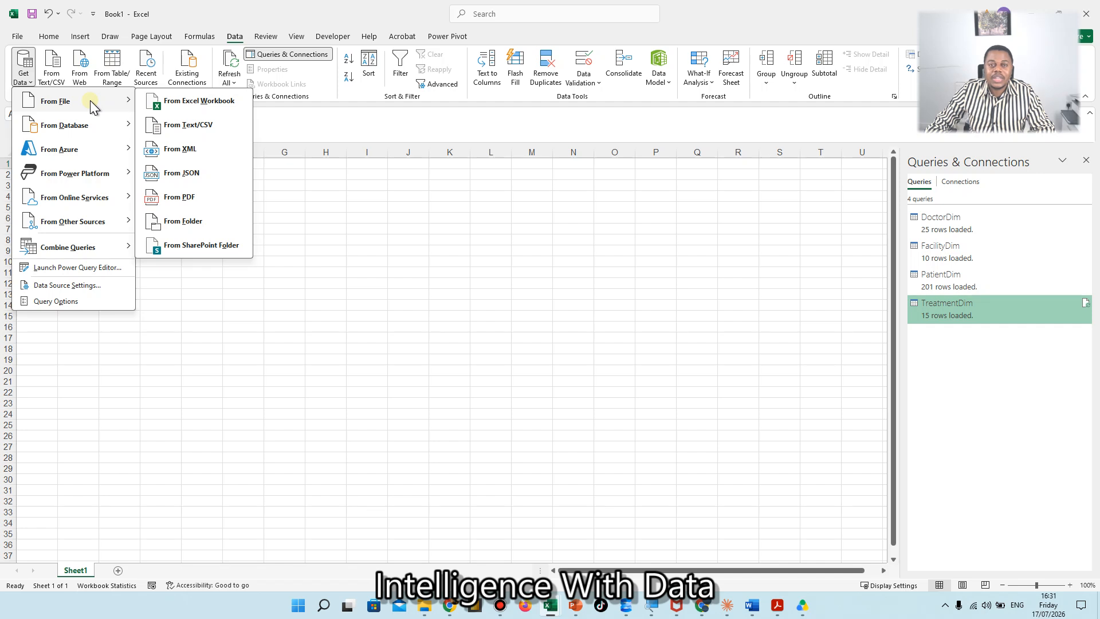
{"action": "left_click", "coordinate": [184, 105]}
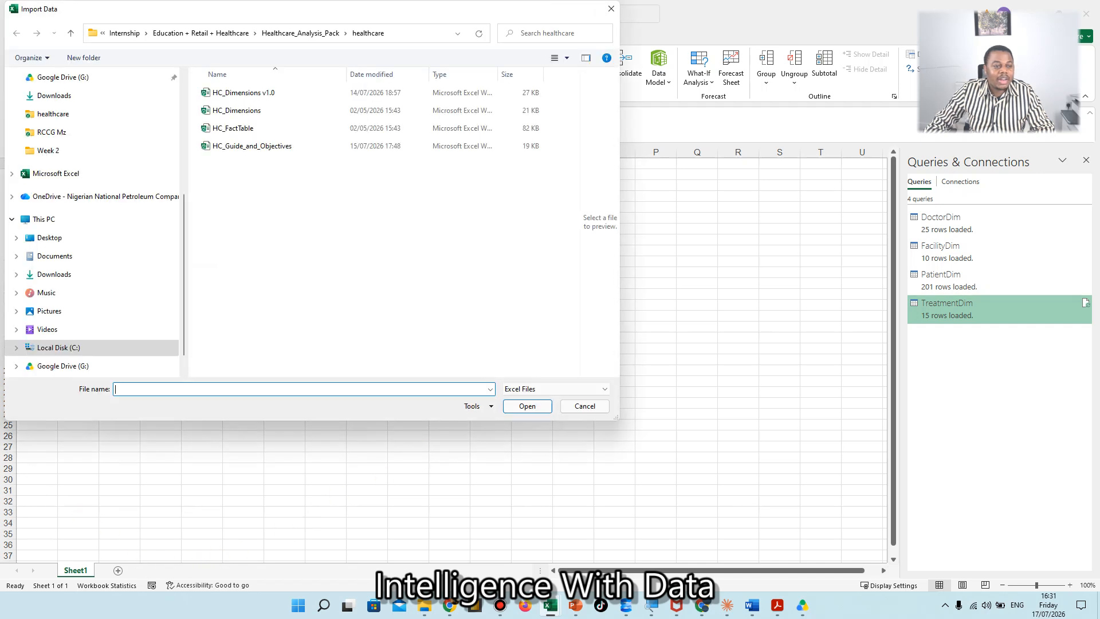
{"action": "left_click", "coordinate": [257, 129]}
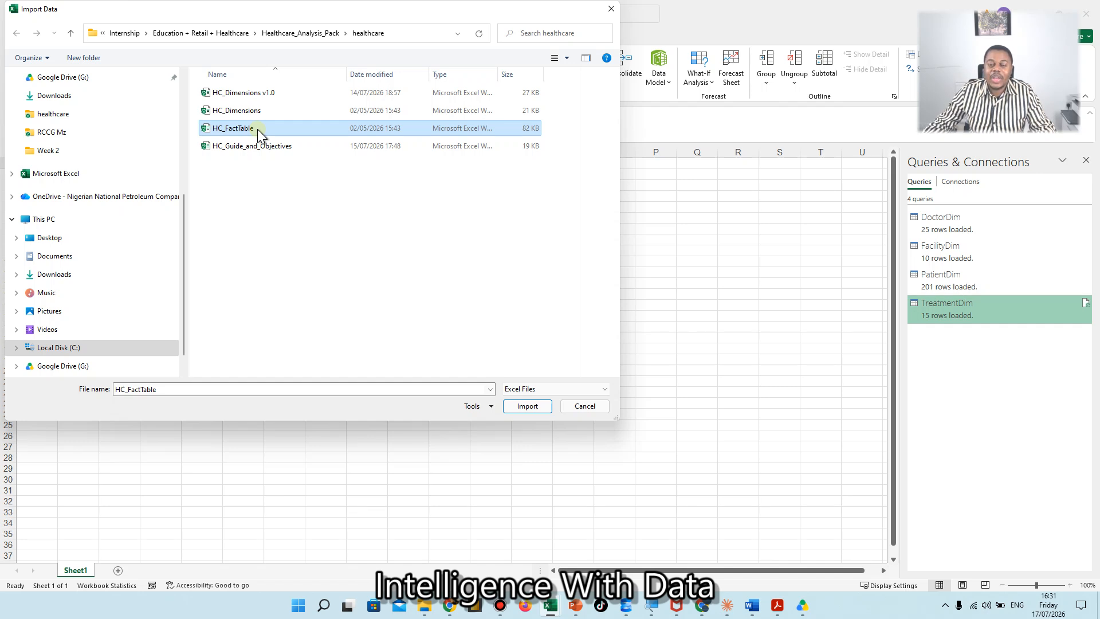
{"action": "left_click", "coordinate": [527, 405]}
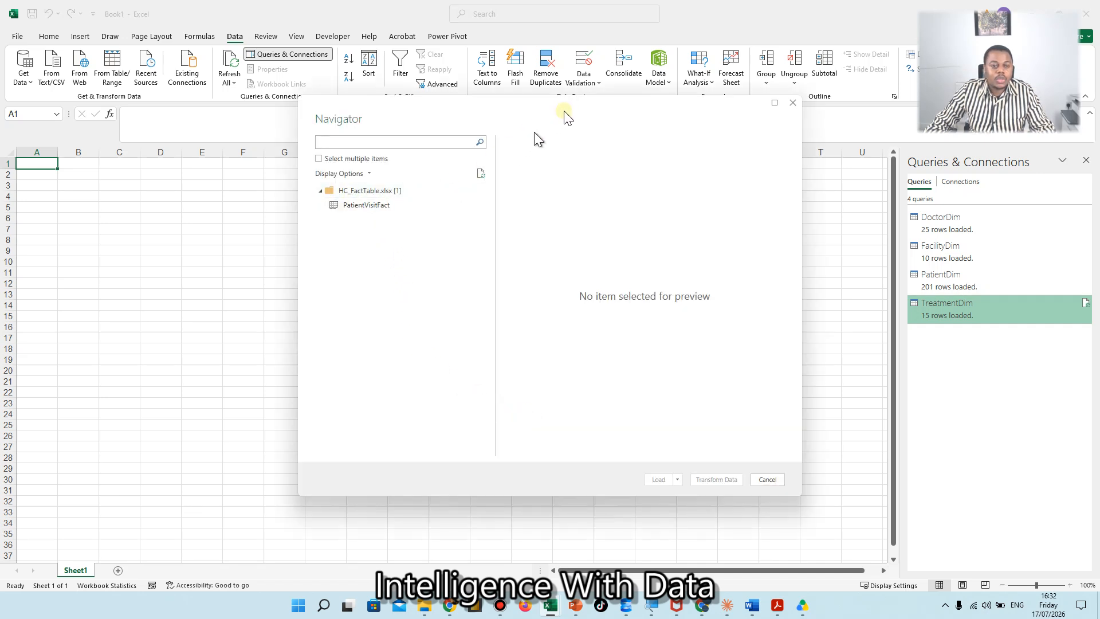
- Choose the PatientVisitFact table from HC_FactTable.xlsx and open it for transformation in Power Query
{"action": "left_click_drag", "start_coordinate": [564, 117], "coordinate": [517, 116]}
{"action": "left_click", "coordinate": [328, 205]}
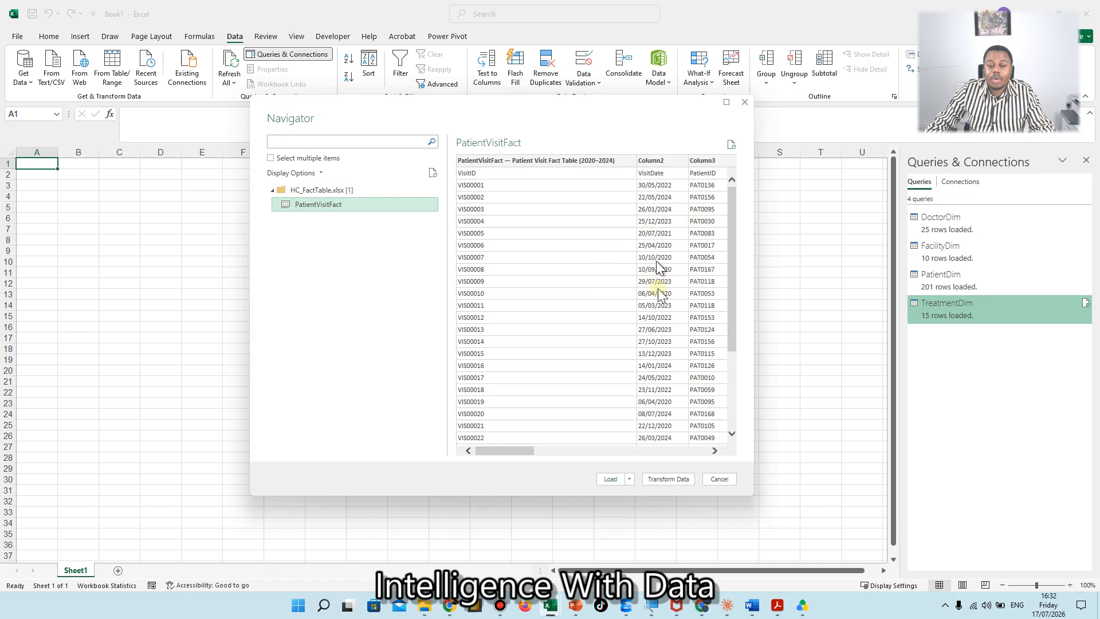
{"action": "left_click", "coordinate": [663, 480]}
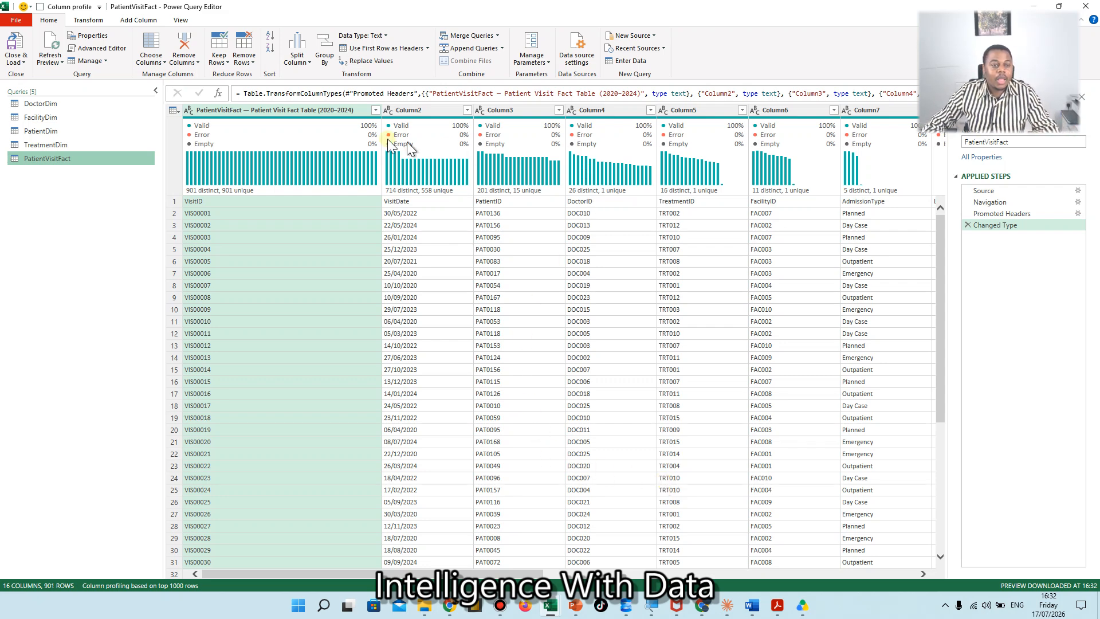
- Promote the first row of PatientVisitFact to column headers and run data type detection on the VisitID column
{"action": "left_click", "coordinate": [396, 49]}
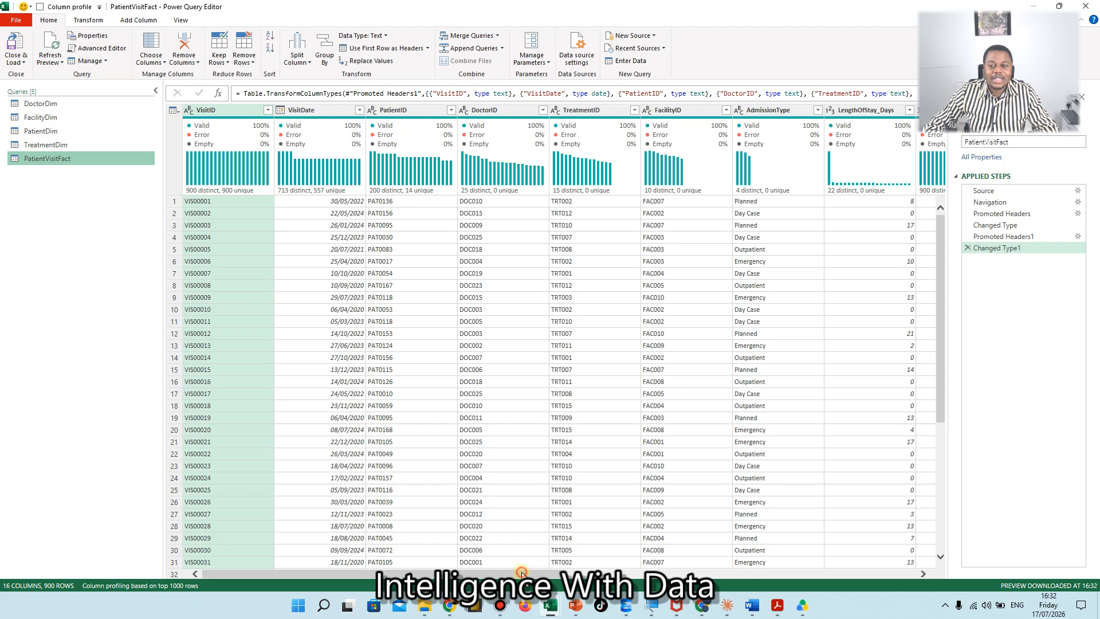
{"action": "left_click_drag", "start_coordinate": [522, 572], "coordinate": [487, 574]}
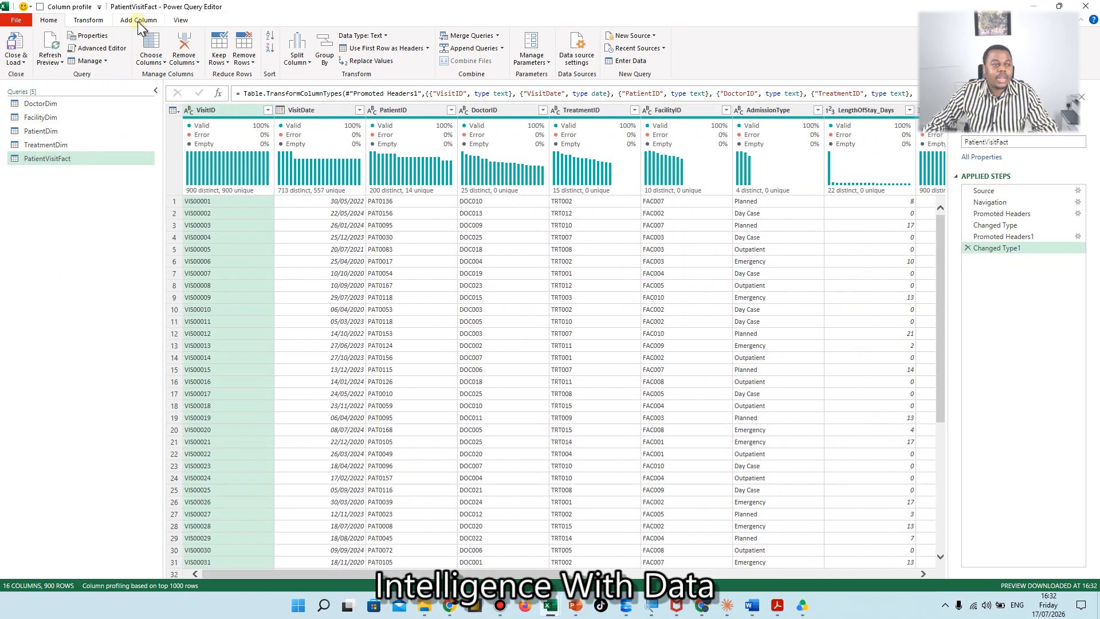
{"action": "left_click", "coordinate": [97, 21]}
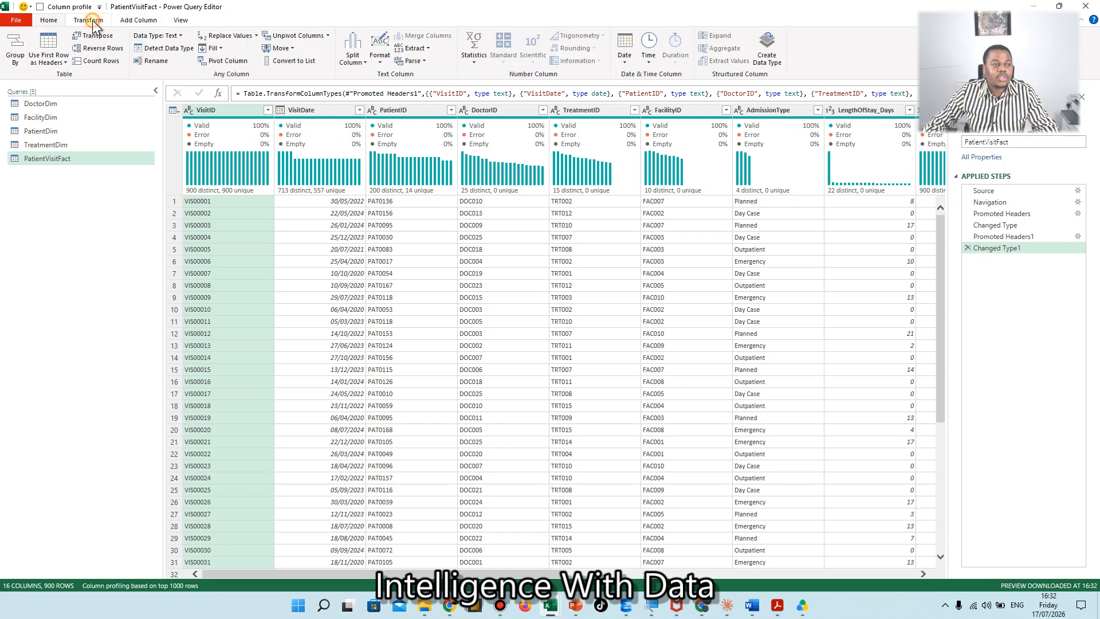
{"action": "left_click", "coordinate": [180, 50]}
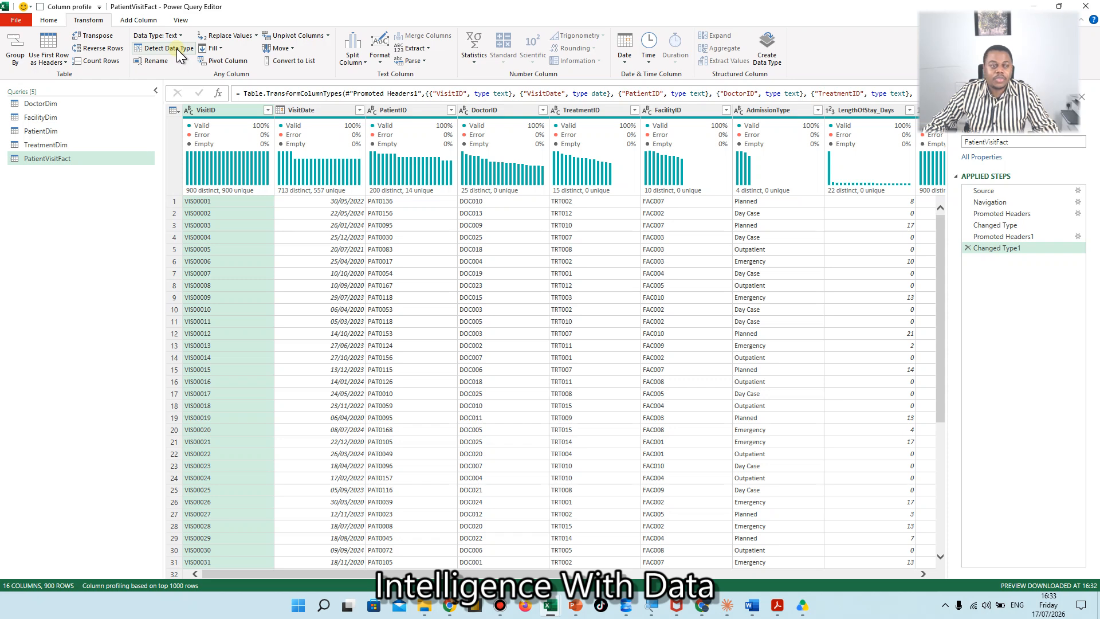
{"action": "left_click", "coordinate": [177, 50]}
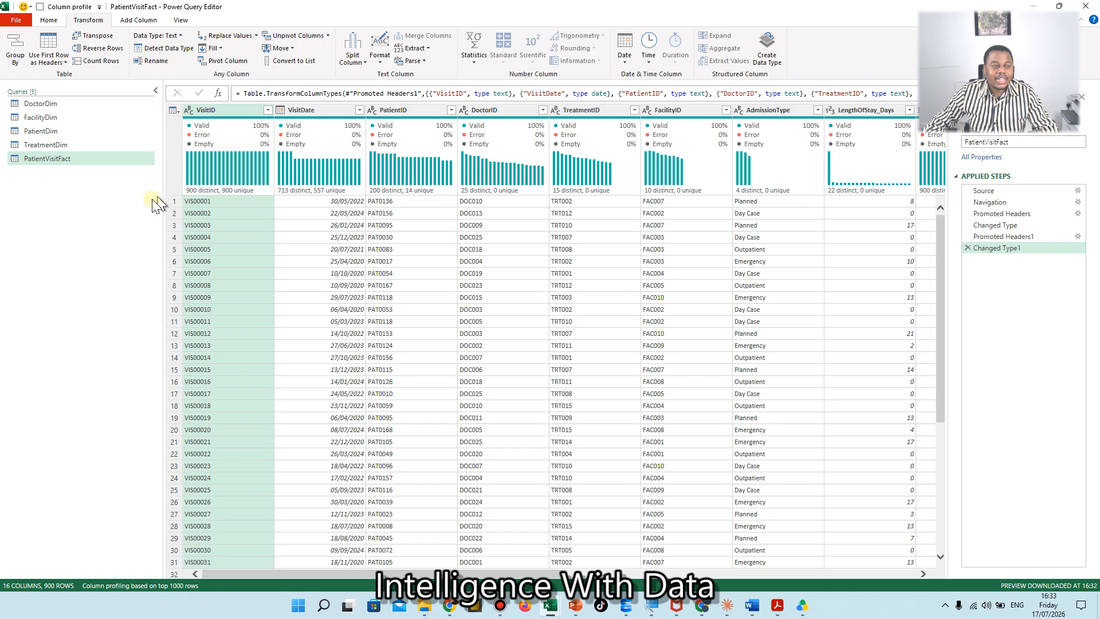
- Close the query editor and load PatientVisitFact as a connection only, adding its data to the Data Model
{"action": "left_click", "coordinate": [51, 20]}
{"action": "left_click", "coordinate": [13, 62]}
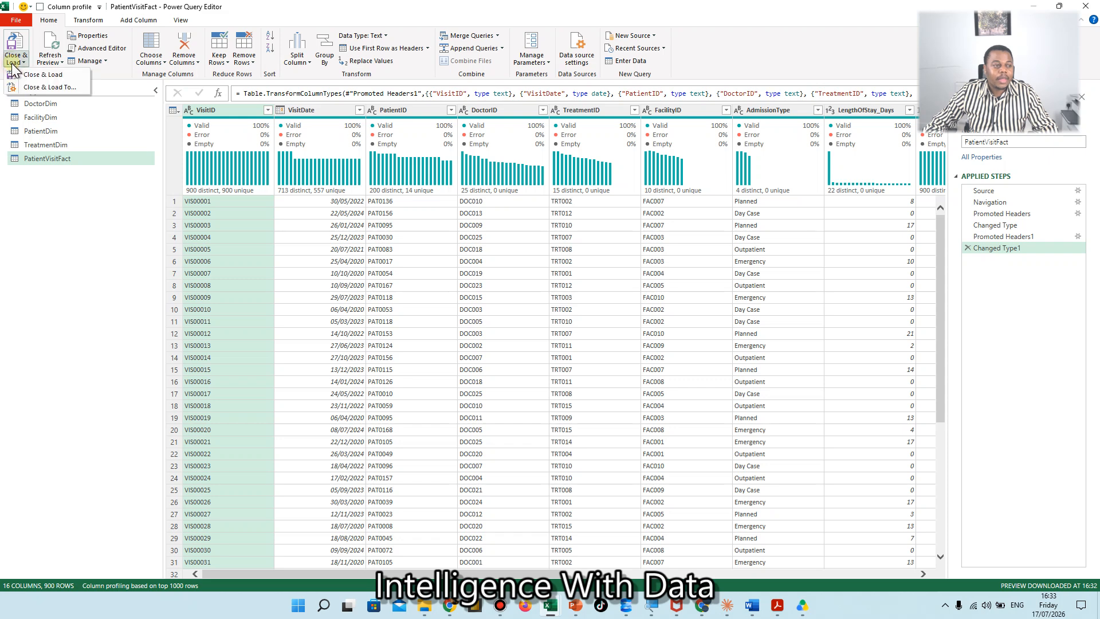
{"action": "left_click", "coordinate": [61, 87]}
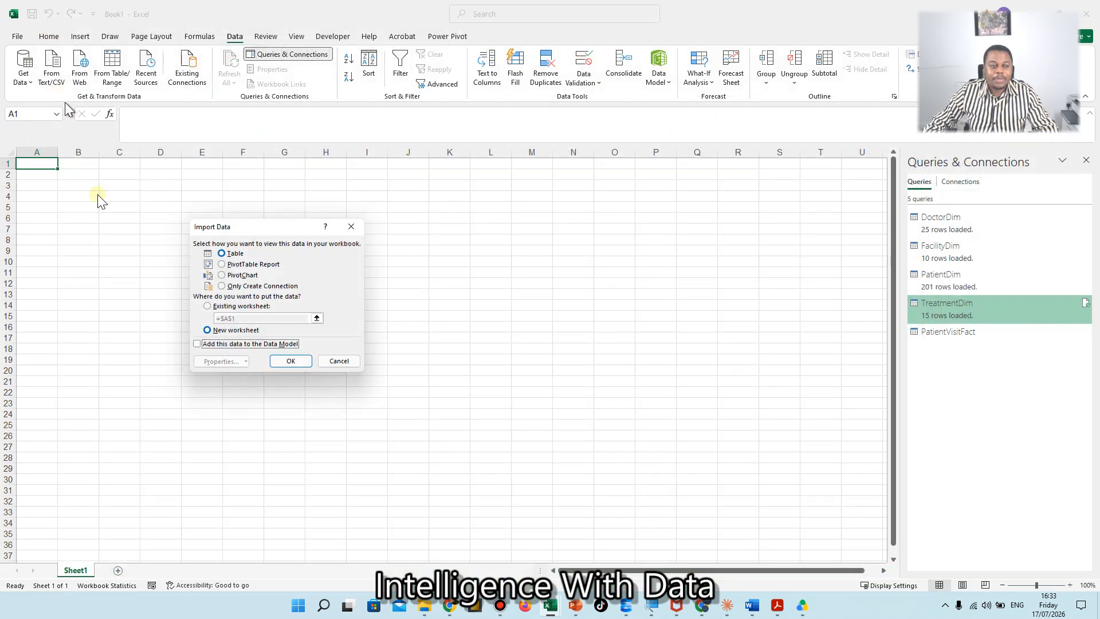
{"action": "left_click", "coordinate": [223, 287]}
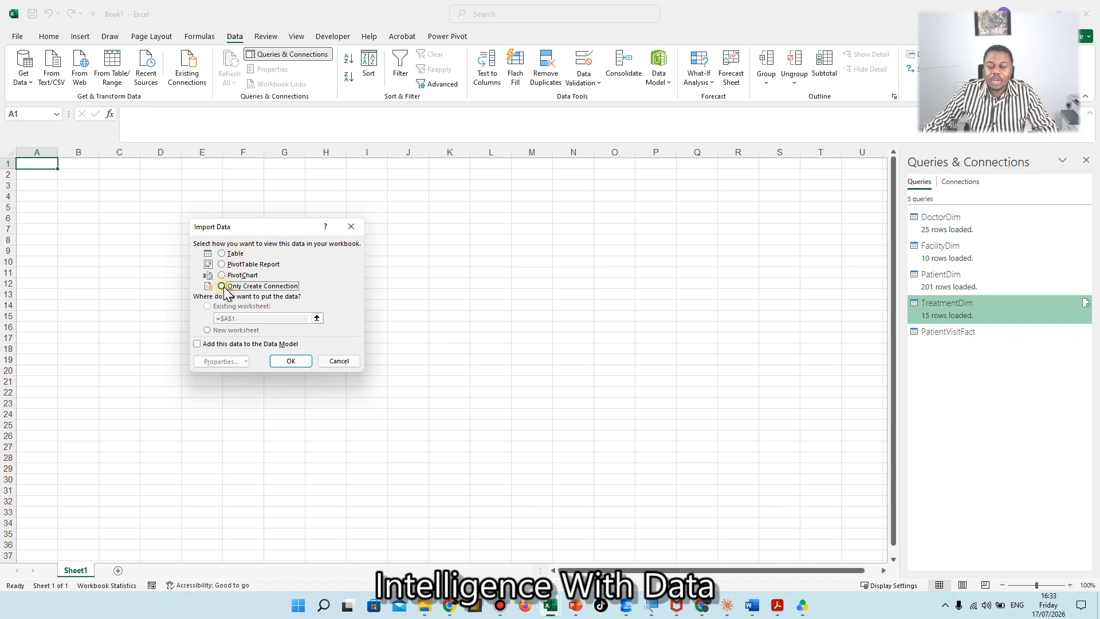
{"action": "left_click", "coordinate": [198, 344]}
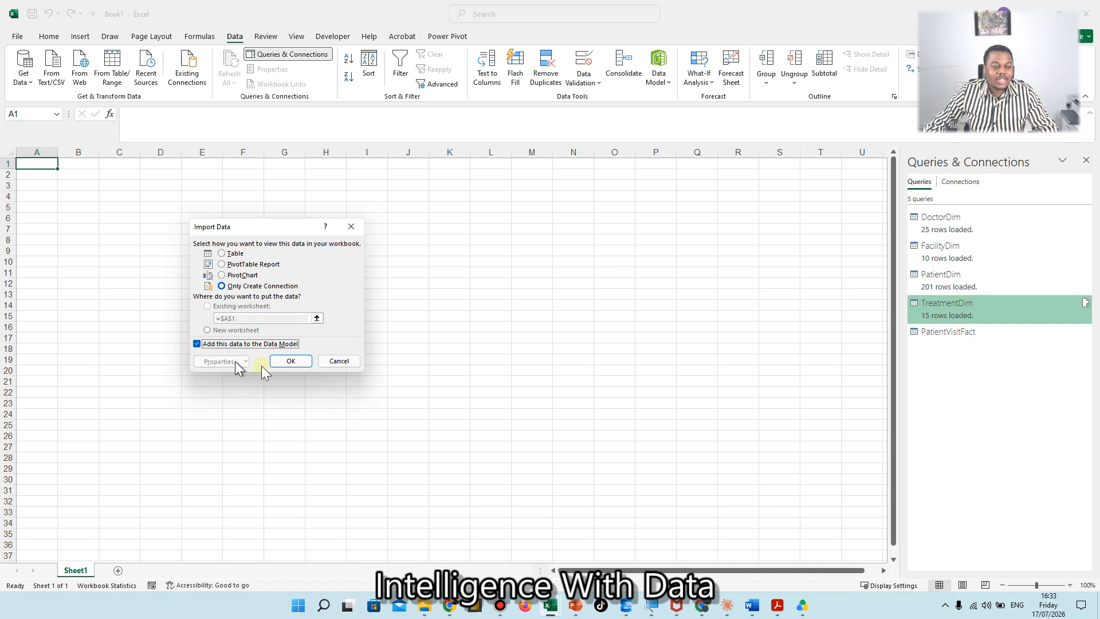
{"action": "left_click", "coordinate": [295, 363]}
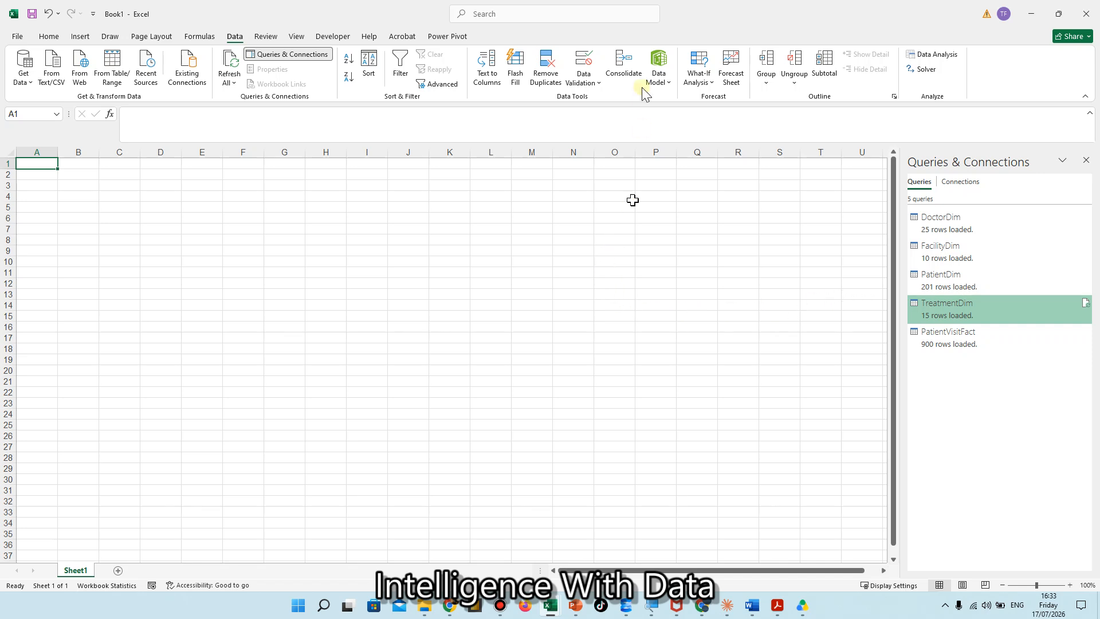
- Reopen the Data Model and arrange the diagram with PatientVisitFact in the middle and the four dimension tables spread around it
{"action": "left_click", "coordinate": [663, 59]}
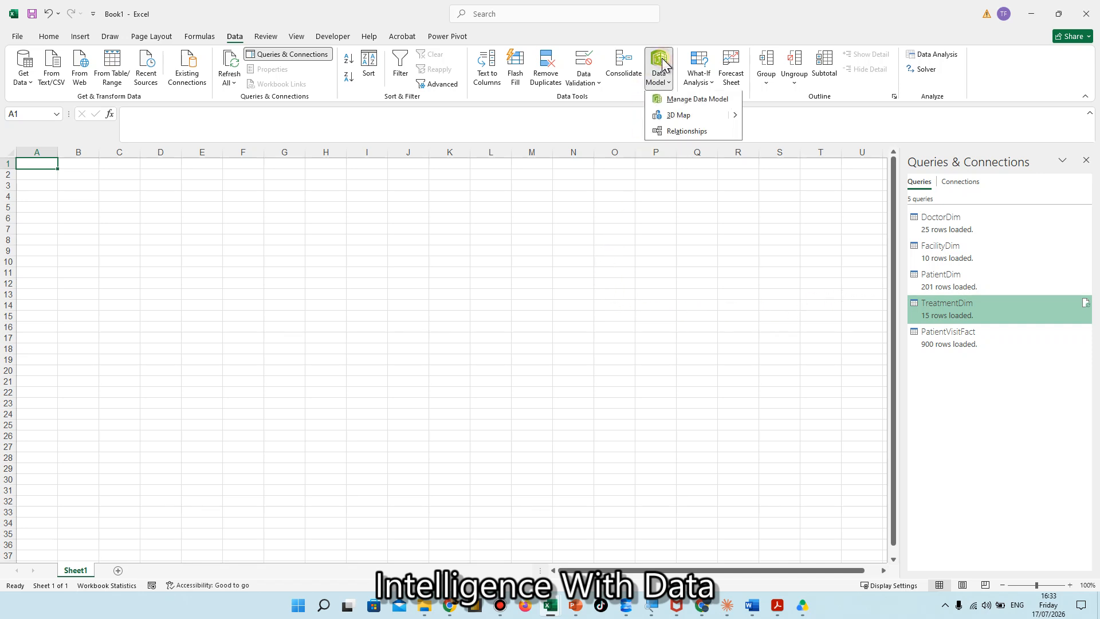
{"action": "left_click", "coordinate": [668, 100]}
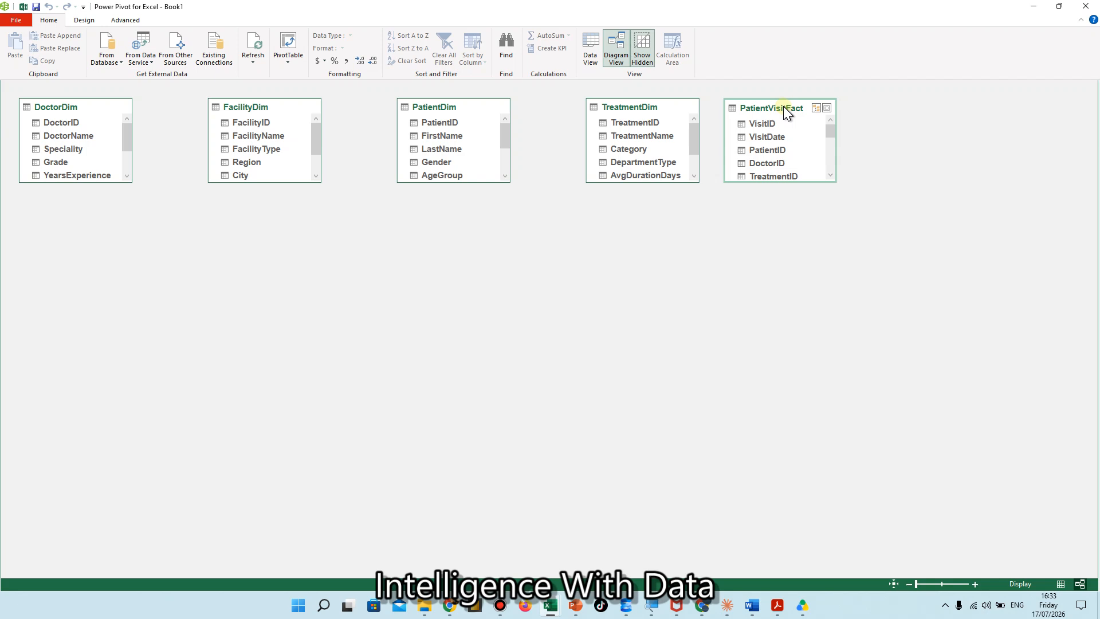
{"action": "left_click_drag", "start_coordinate": [782, 105], "coordinate": [461, 241]}
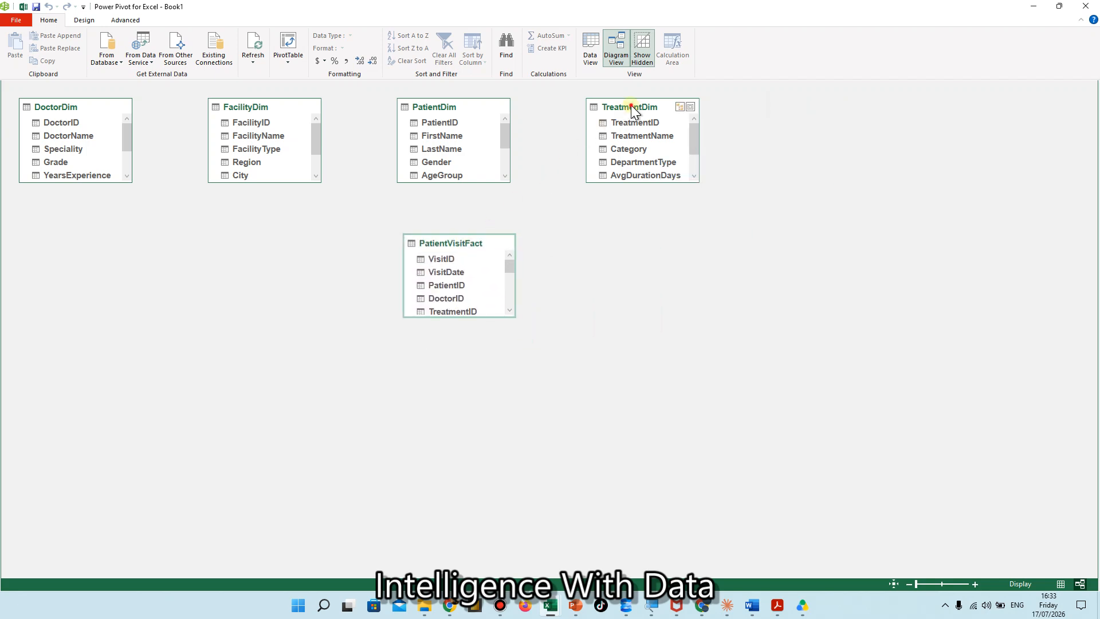
{"action": "left_click_drag", "start_coordinate": [631, 106], "coordinate": [744, 142]}
{"action": "left_click_drag", "start_coordinate": [454, 111], "coordinate": [589, 125]}
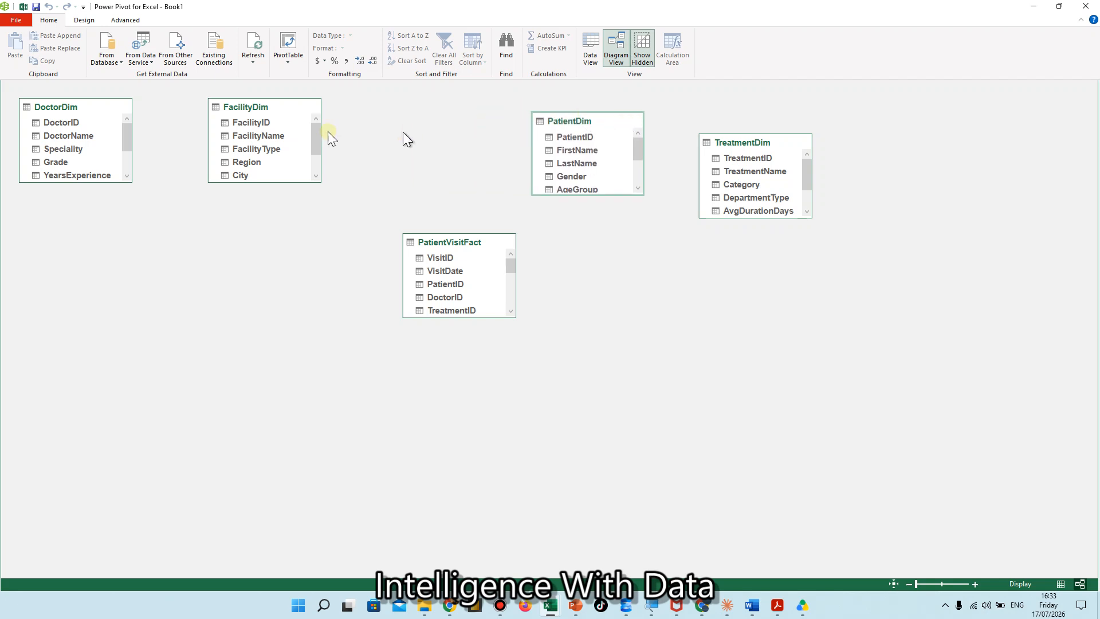
{"action": "left_click_drag", "start_coordinate": [271, 106], "coordinate": [293, 132]}
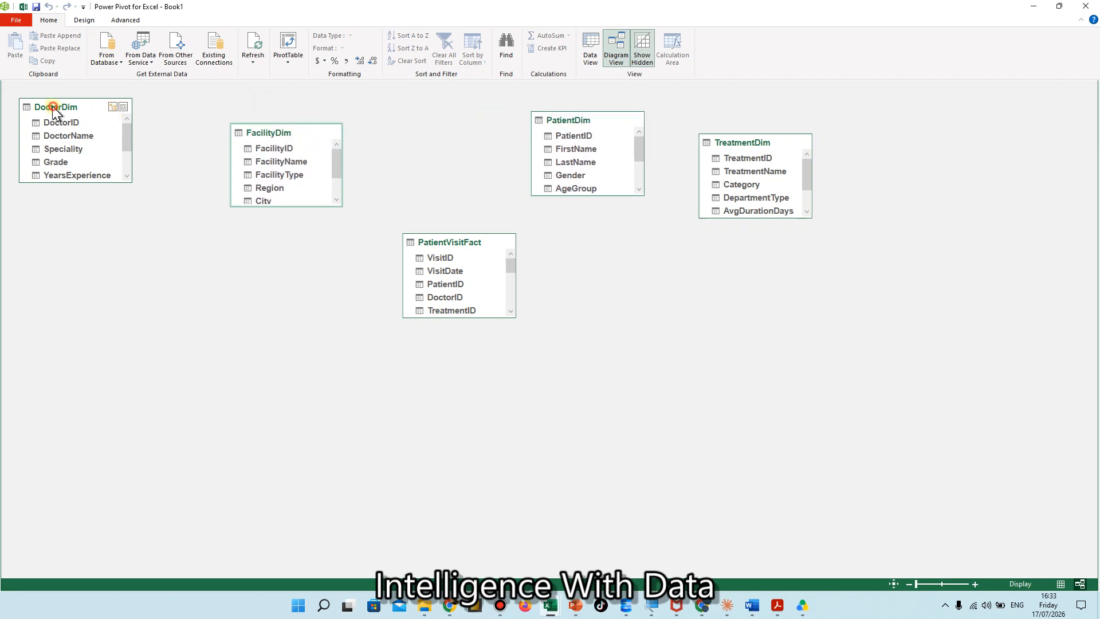
{"action": "left_click_drag", "start_coordinate": [53, 107], "coordinate": [221, 284]}
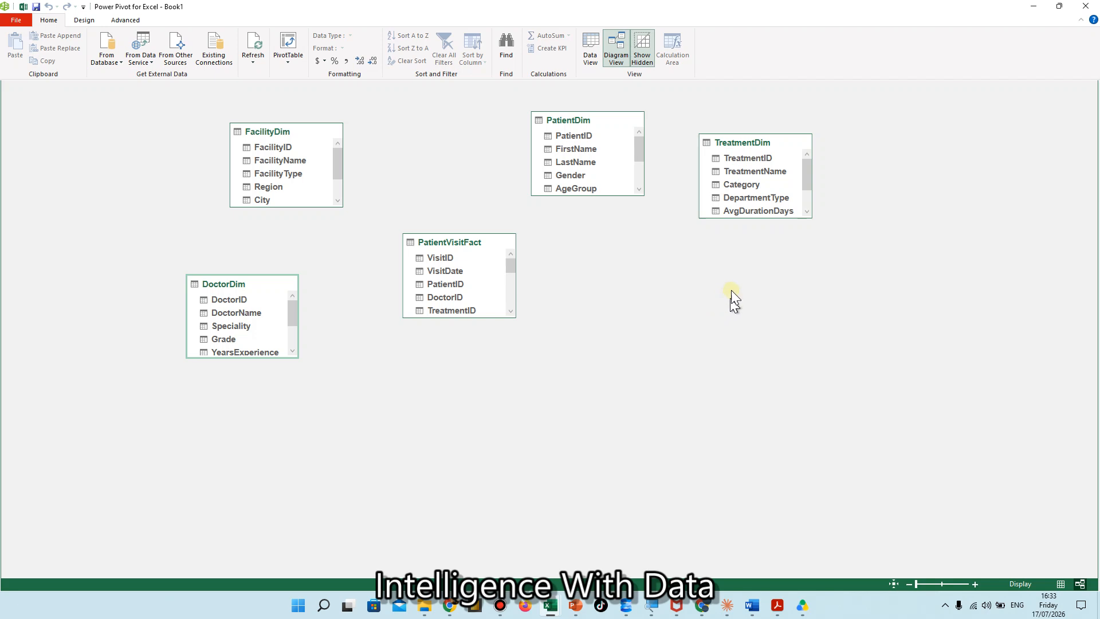
- Refine the diagram layout so one dimension table sits near each corner of PatientVisitFact, and lengthen PatientVisitFact to show all its fields
{"action": "left_click_drag", "start_coordinate": [753, 144], "coordinate": [632, 355]}
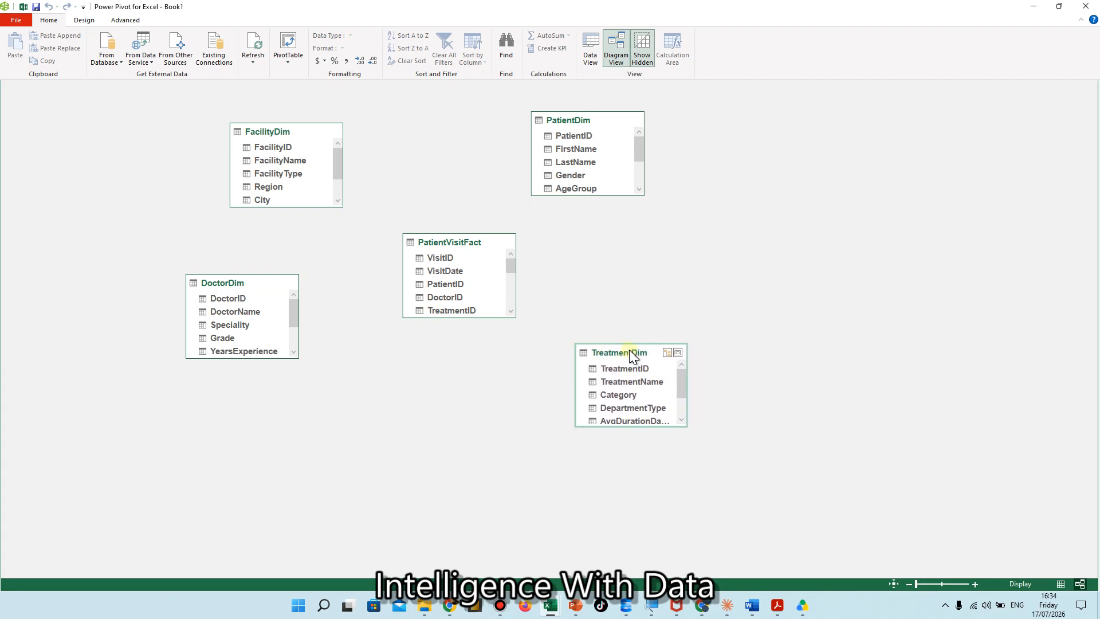
{"action": "left_click_drag", "start_coordinate": [596, 123], "coordinate": [664, 117]}
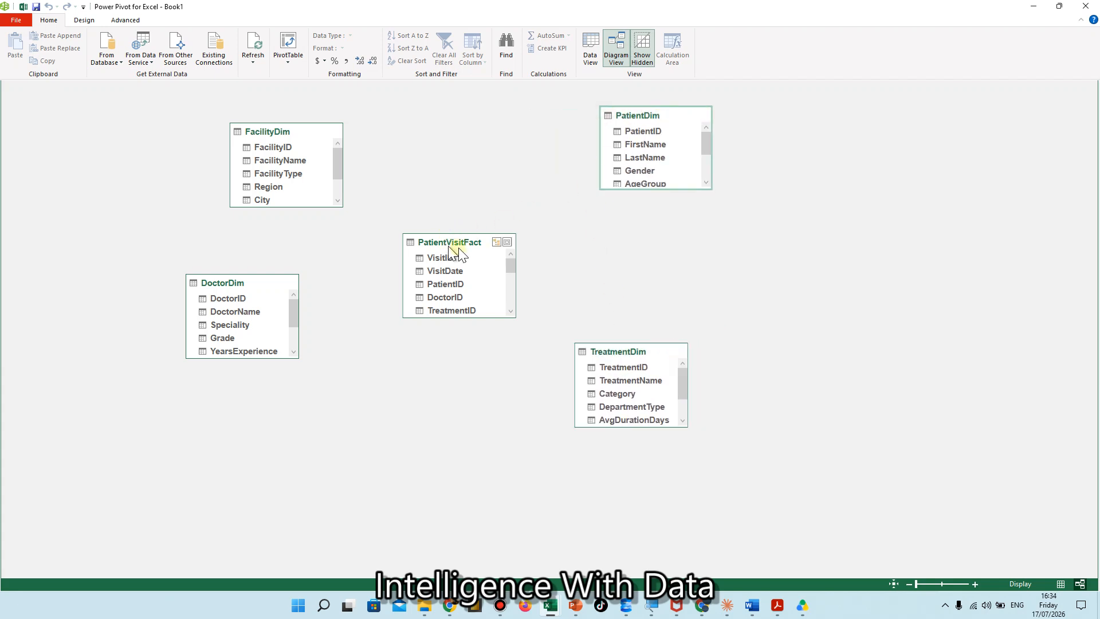
{"action": "left_click_drag", "start_coordinate": [454, 248], "coordinate": [475, 248]}
{"action": "left_click_drag", "start_coordinate": [250, 284], "coordinate": [260, 304]}
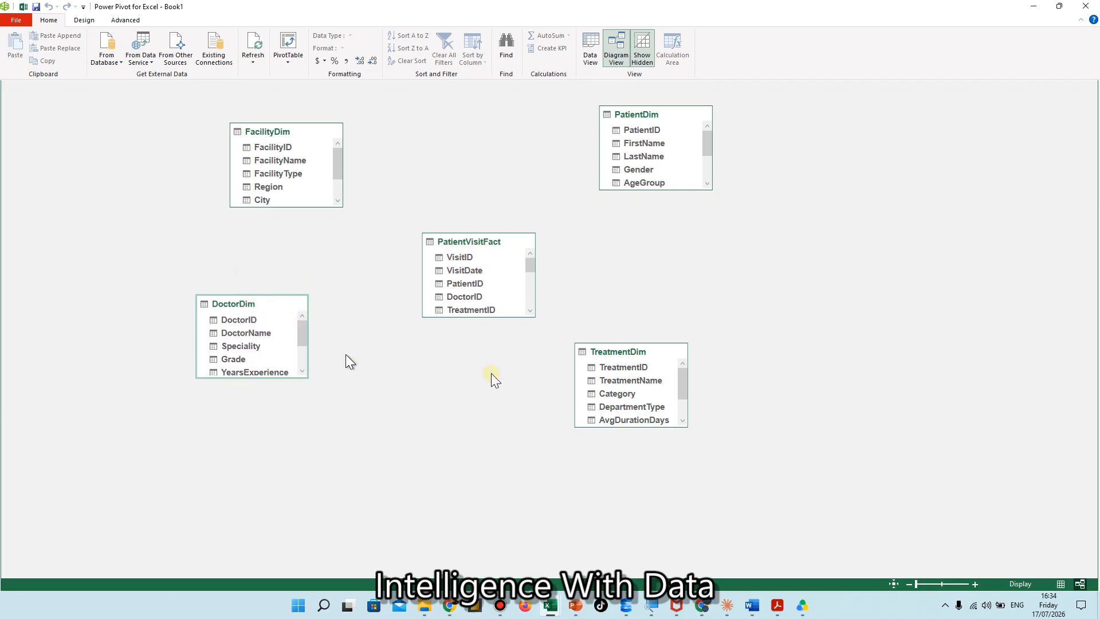
{"action": "left_click_drag", "start_coordinate": [646, 352], "coordinate": [669, 328]}
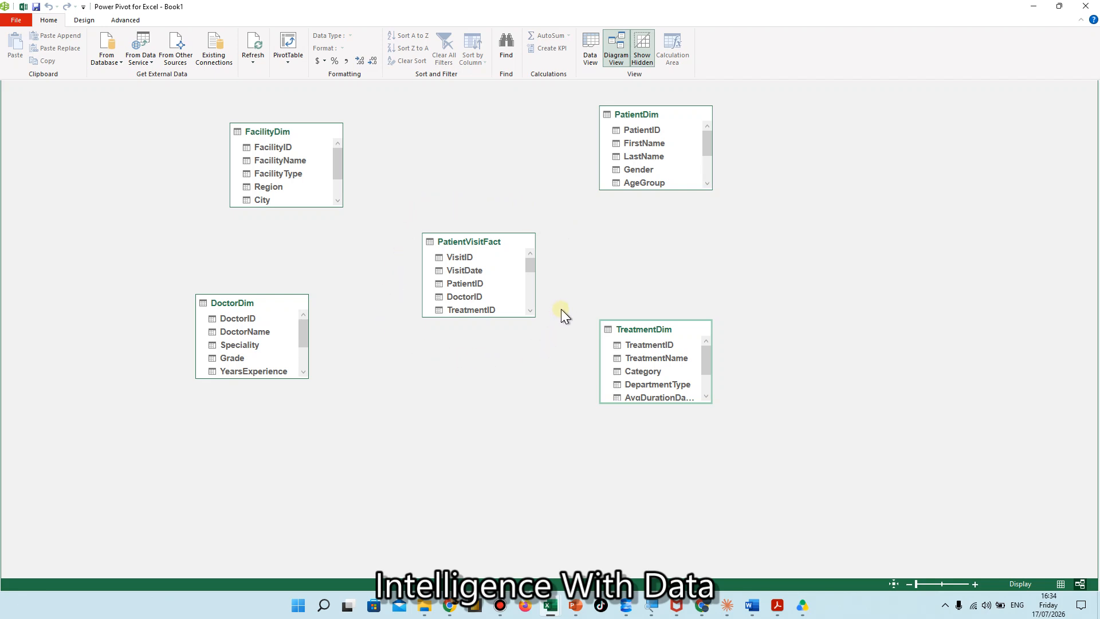
{"action": "left_click_drag", "start_coordinate": [251, 319], "coordinate": [294, 327]}
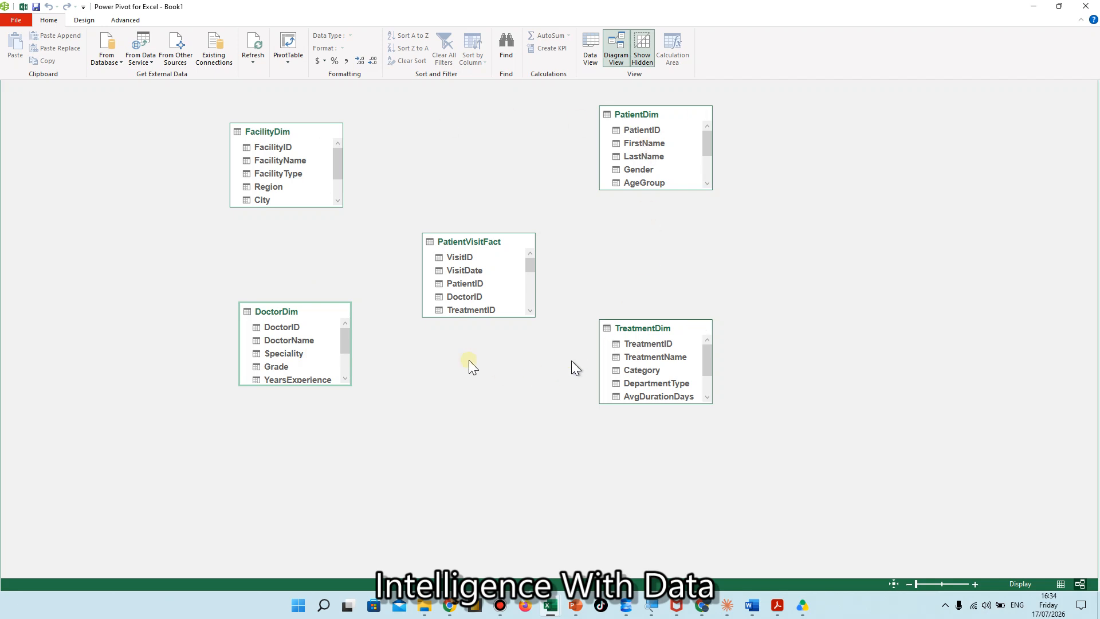
{"action": "left_click_drag", "start_coordinate": [502, 315], "coordinate": [472, 512]}
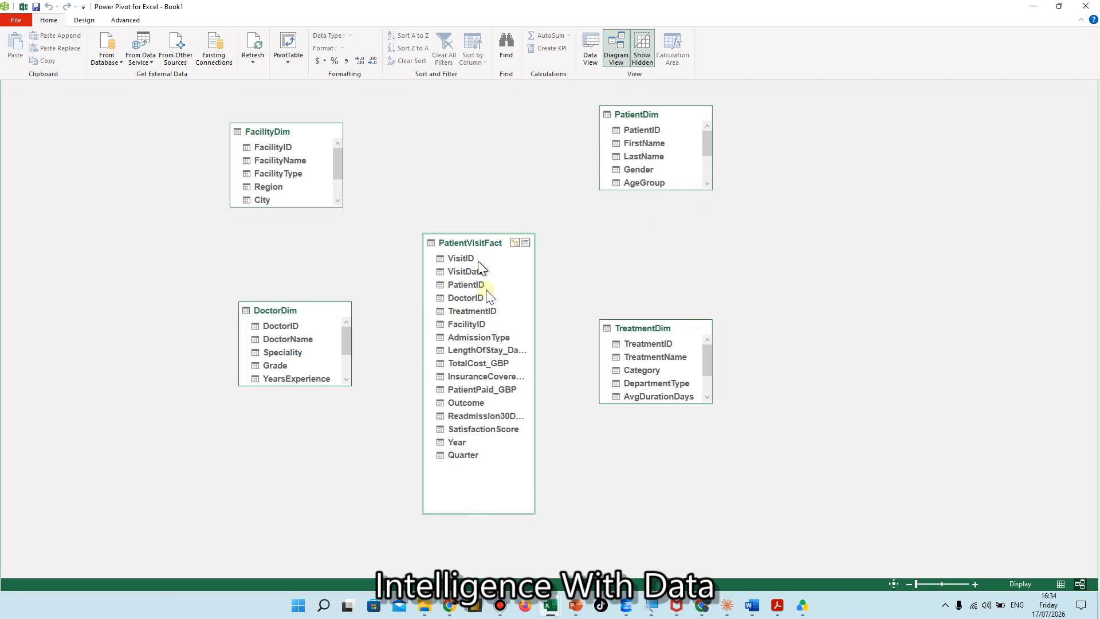
- Lengthen the DoctorDim, FacilityDim, PatientDim and TreatmentDim tables in the diagram to show all their fields
{"action": "left_click_drag", "start_coordinate": [310, 386], "coordinate": [302, 459]}
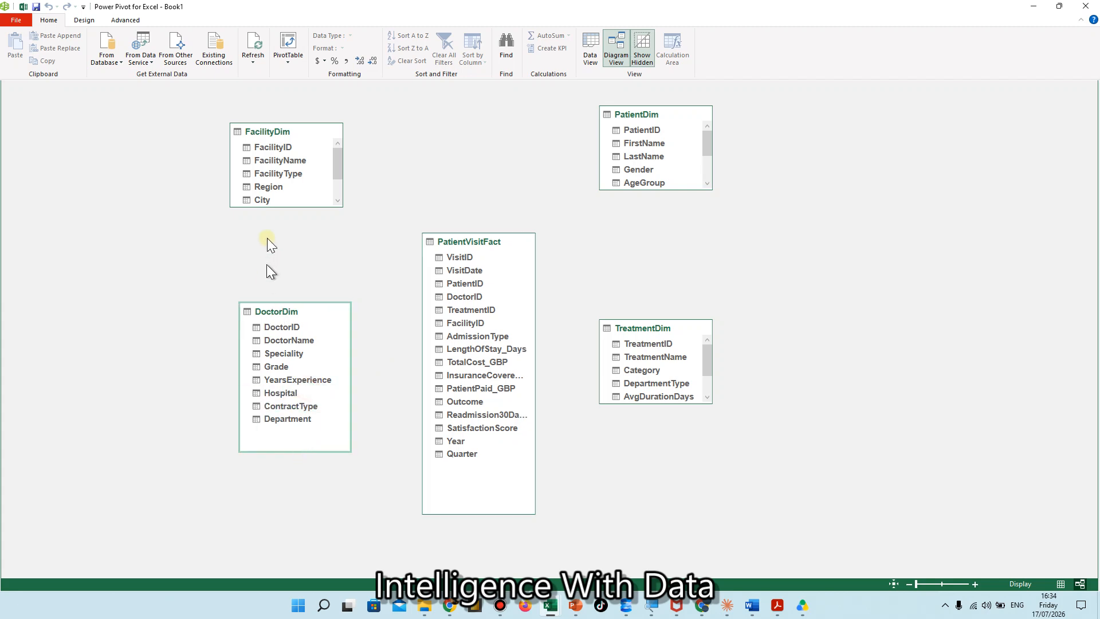
{"action": "left_click_drag", "start_coordinate": [285, 212], "coordinate": [285, 271]}
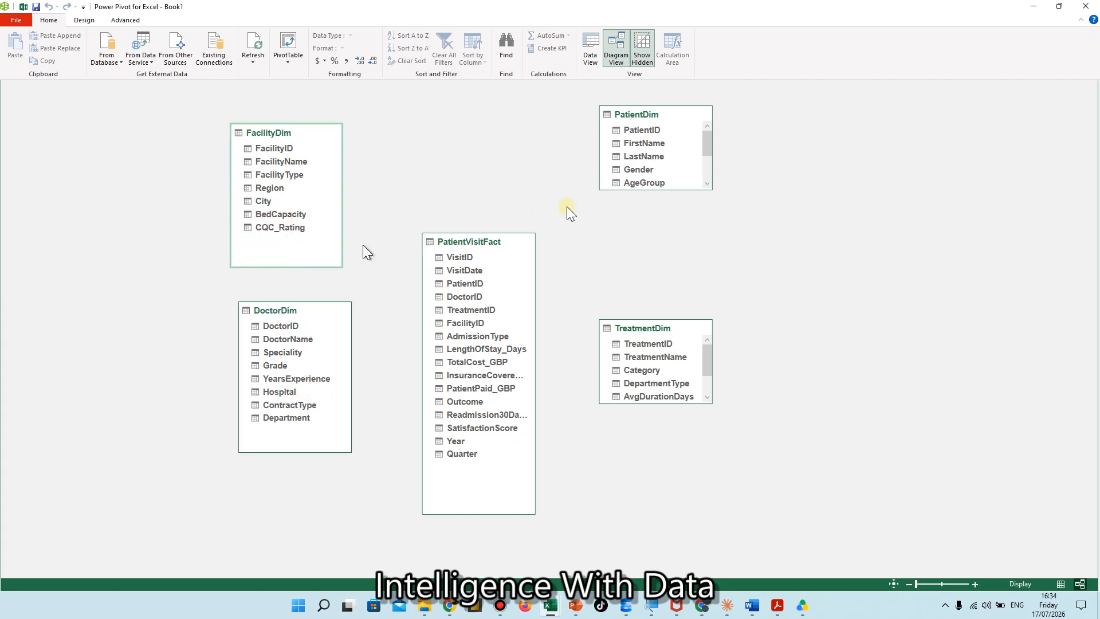
{"action": "left_click_drag", "start_coordinate": [647, 193], "coordinate": [655, 277]}
{"action": "left_click_drag", "start_coordinate": [655, 404], "coordinate": [651, 497]}
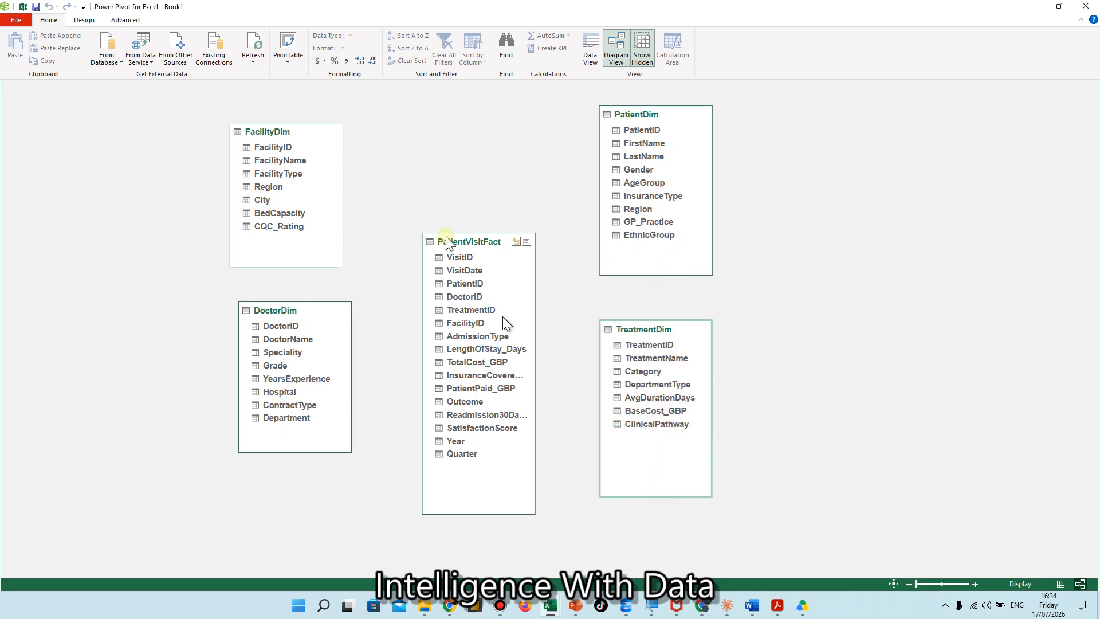
- Try to relate PatientID in PatientVisitFact to PatientID in PatientDim
{"action": "left_click", "coordinate": [466, 256]}
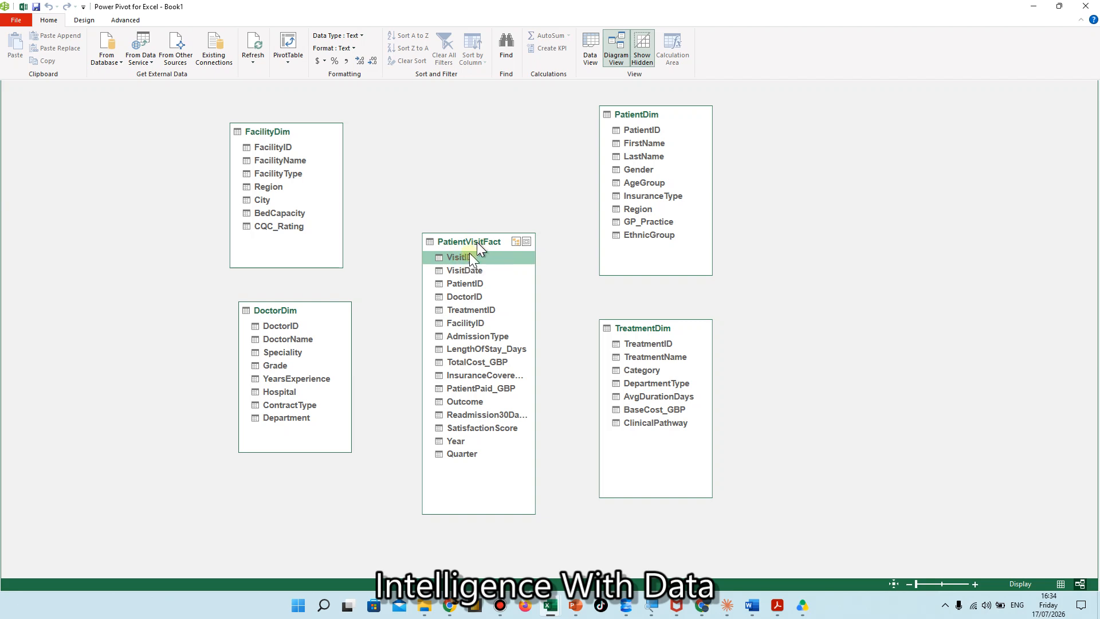
{"action": "left_click", "coordinate": [481, 285]}
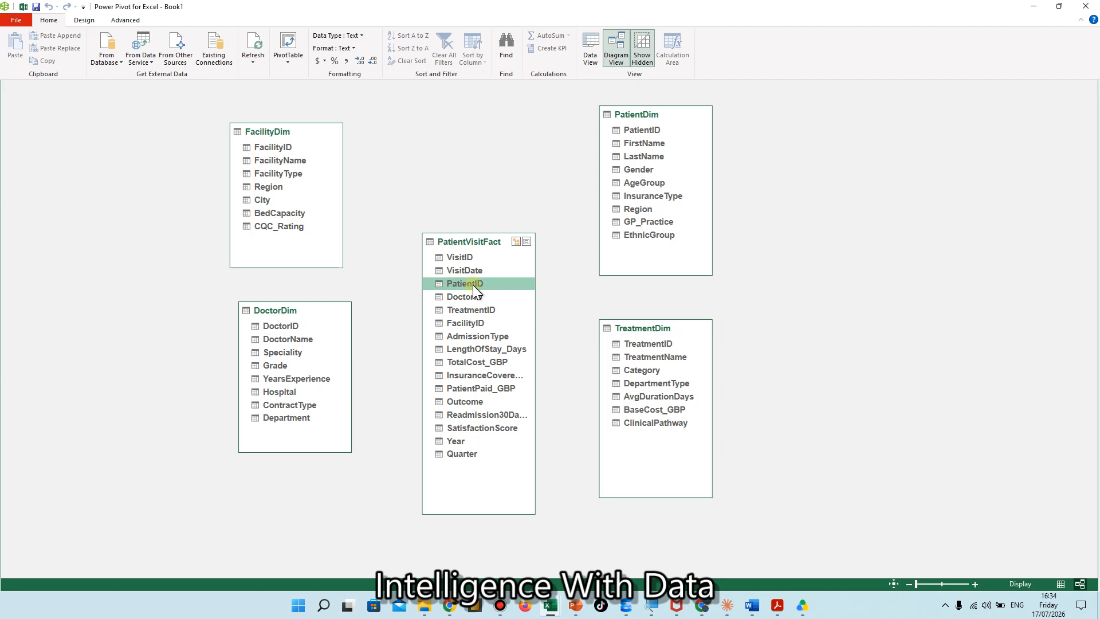
{"action": "left_click", "coordinate": [655, 129]}
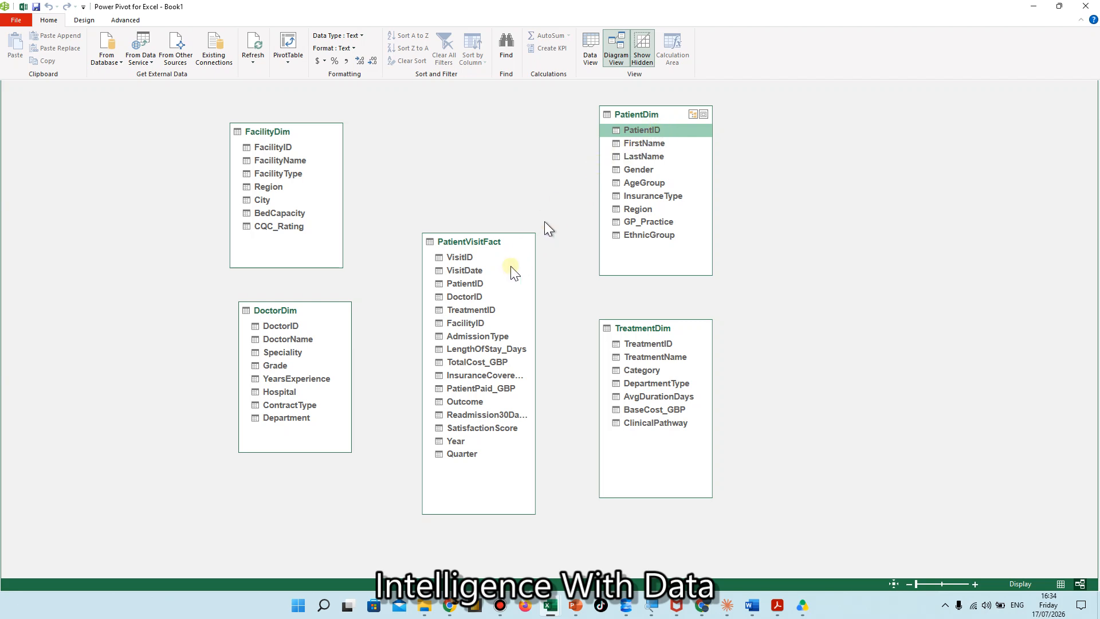
{"action": "left_click", "coordinate": [474, 283]}
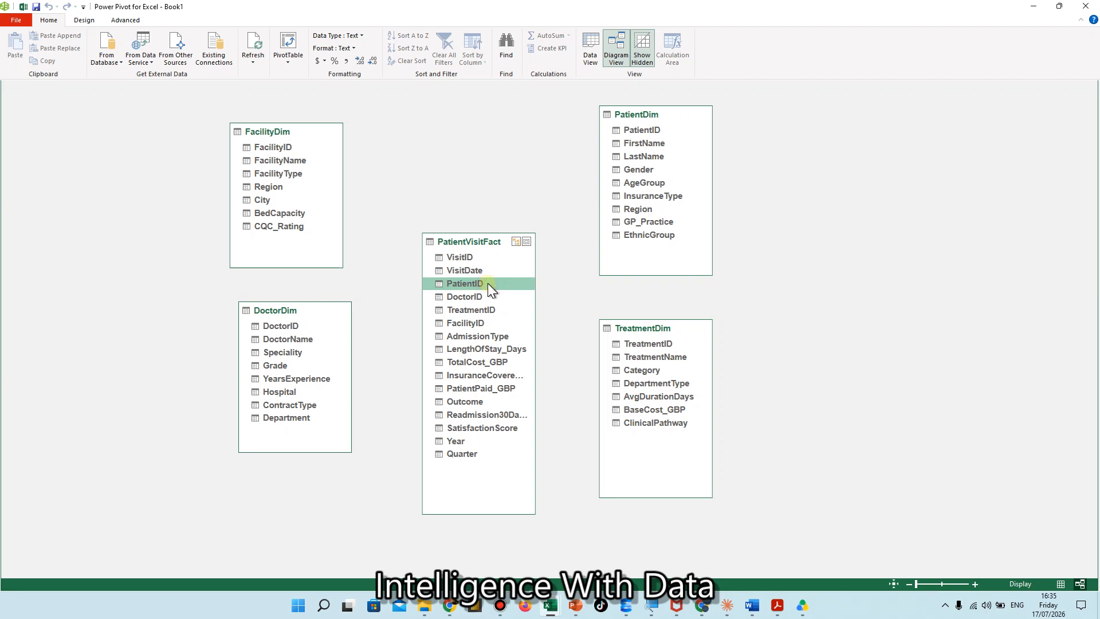
{"action": "left_click_drag", "start_coordinate": [487, 283], "coordinate": [643, 132]}
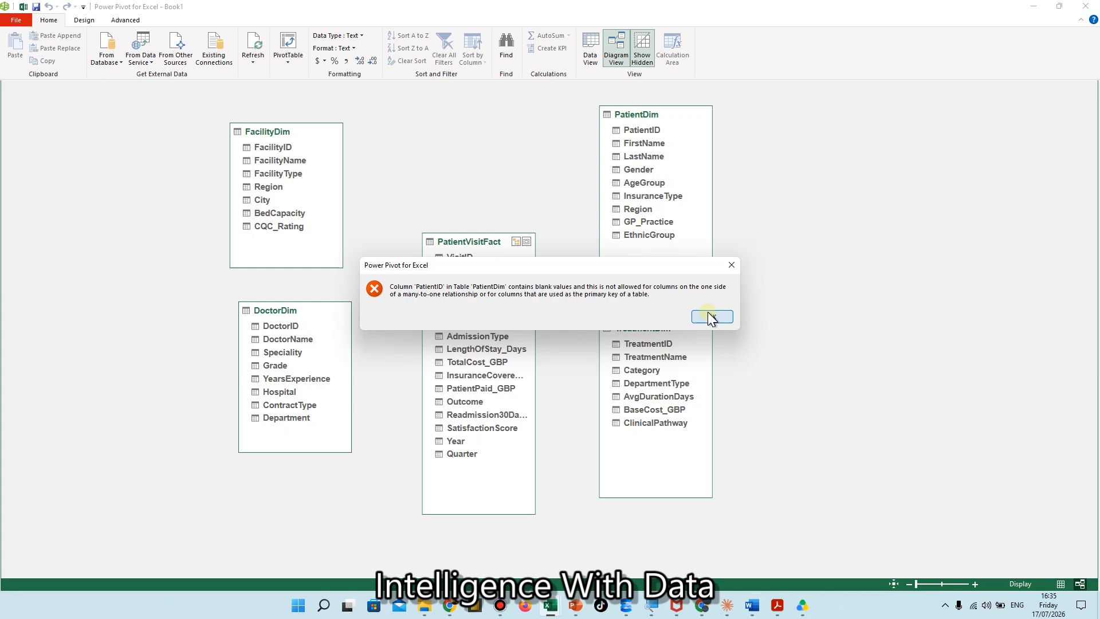
{"action": "left_click", "coordinate": [706, 317]}
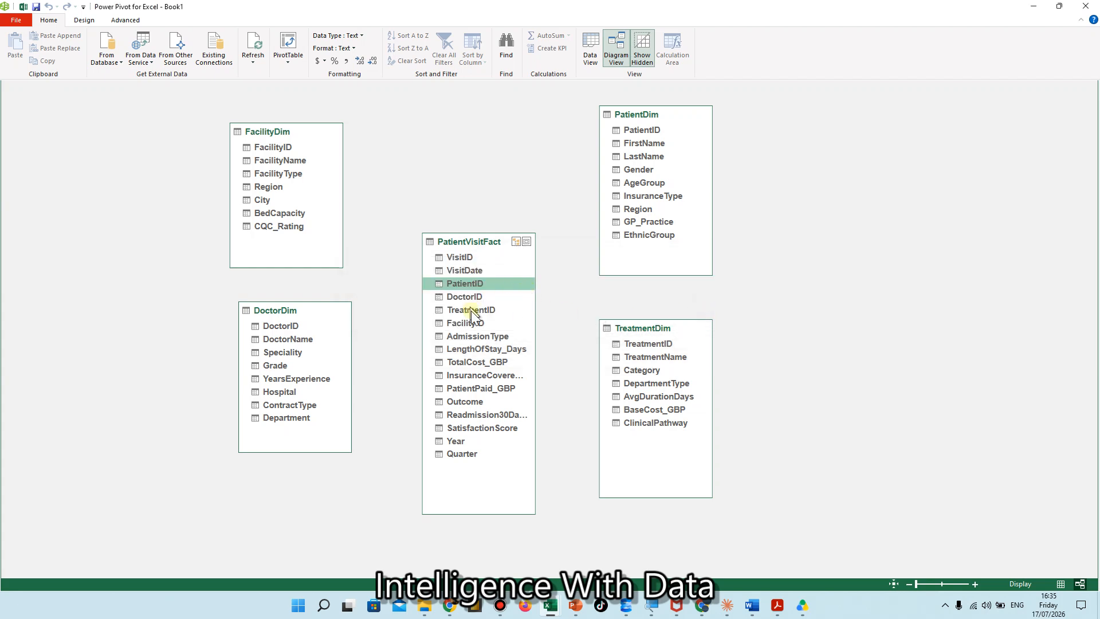
- Relate TreatmentID in PatientVisitFact to TreatmentID in TreatmentDim, and move TreatmentDim slightly away from the fact table
{"action": "left_click_drag", "start_coordinate": [481, 312], "coordinate": [713, 322]}
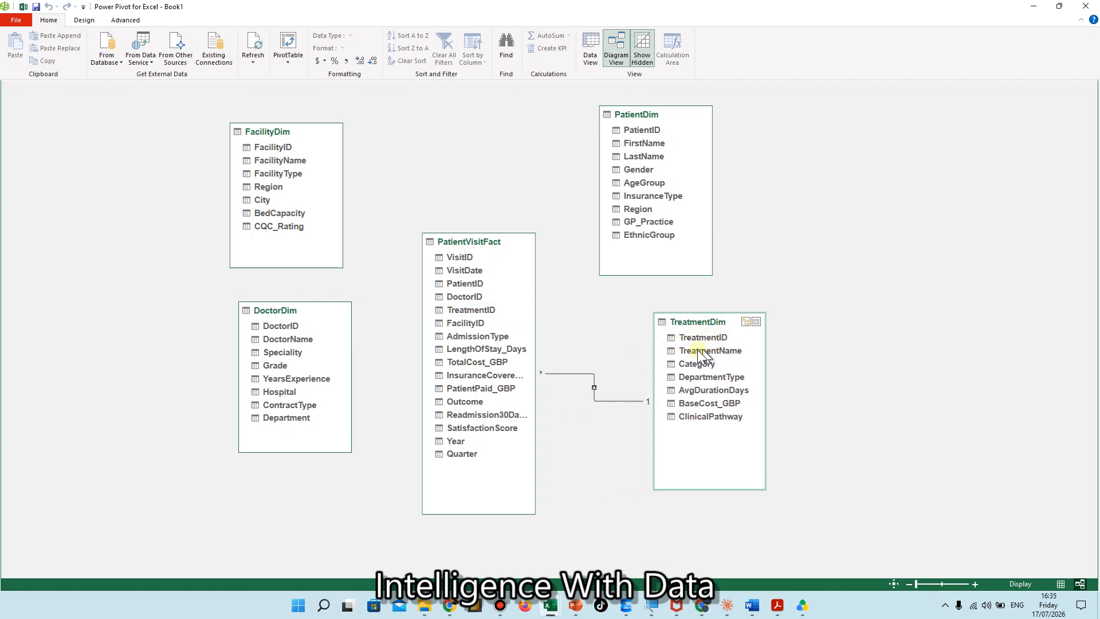
{"action": "left_click", "coordinate": [649, 404]}
{"action": "left_click", "coordinate": [542, 375]}
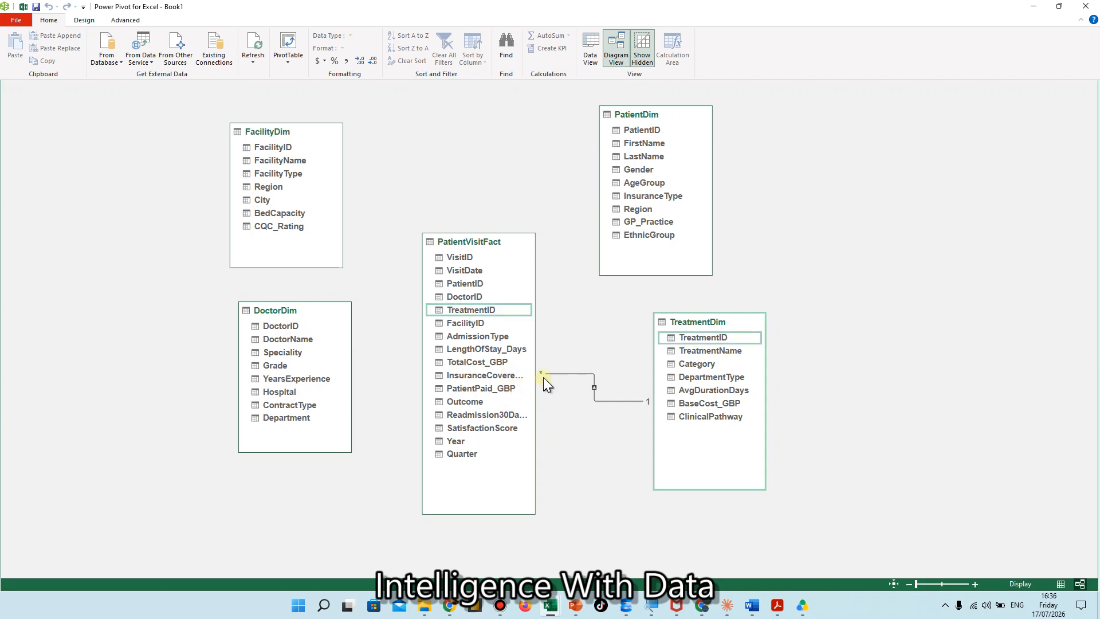
- Relate DoctorID in DoctorDim and FacilityID in FacilityDim to the matching columns in PatientVisitFact
{"action": "left_click", "coordinate": [288, 327]}
{"action": "left_click_drag", "start_coordinate": [288, 330], "coordinate": [466, 300]}
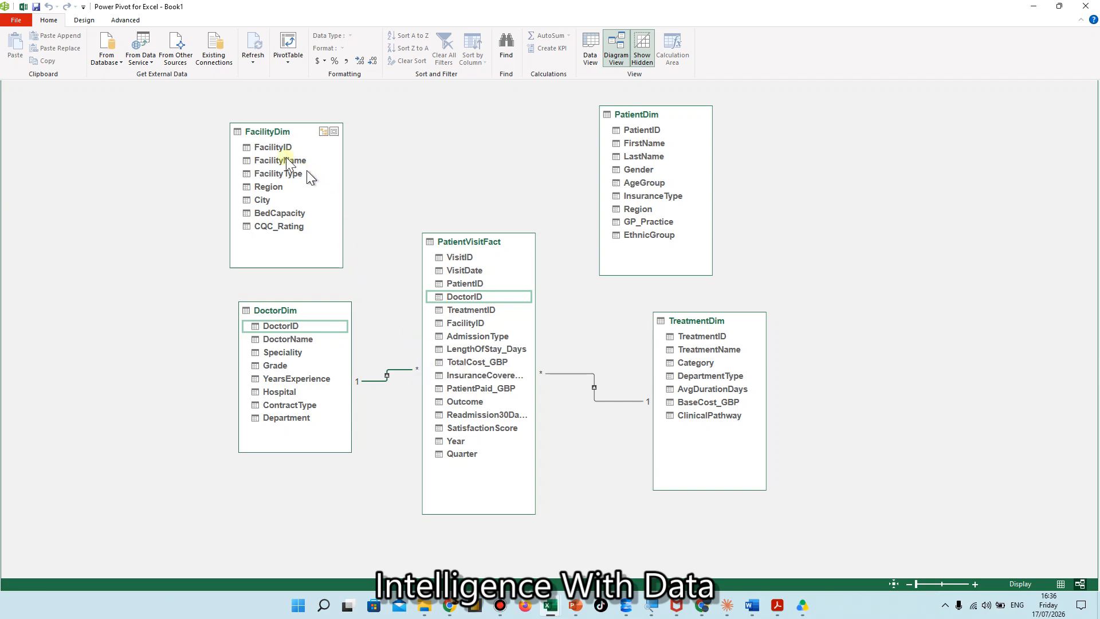
{"action": "left_click_drag", "start_coordinate": [276, 148], "coordinate": [475, 325]}
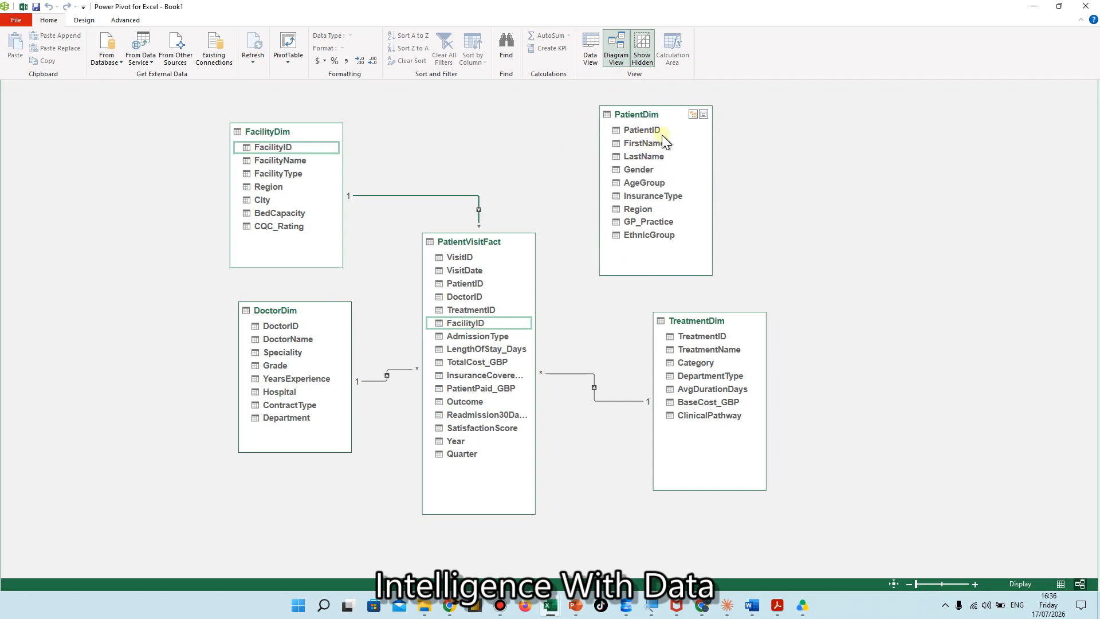
- Return to the workbook, open the PatientDim query for editing and remove duplicates from the PatientID column
{"action": "left_click", "coordinate": [23, 7]}
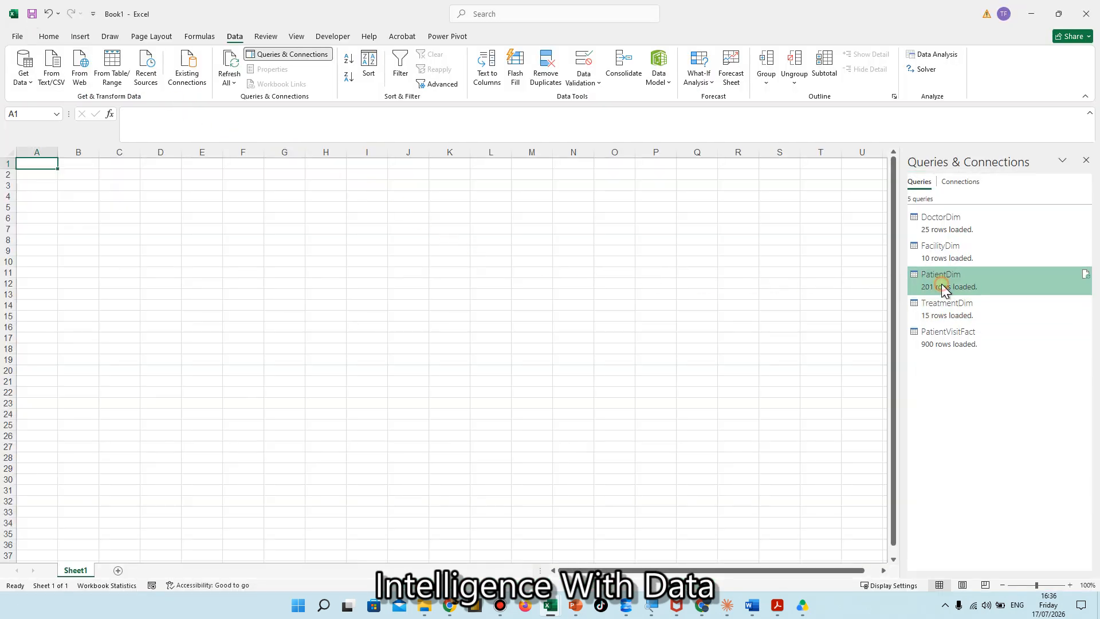
{"action": "right_click", "coordinate": [948, 288]}
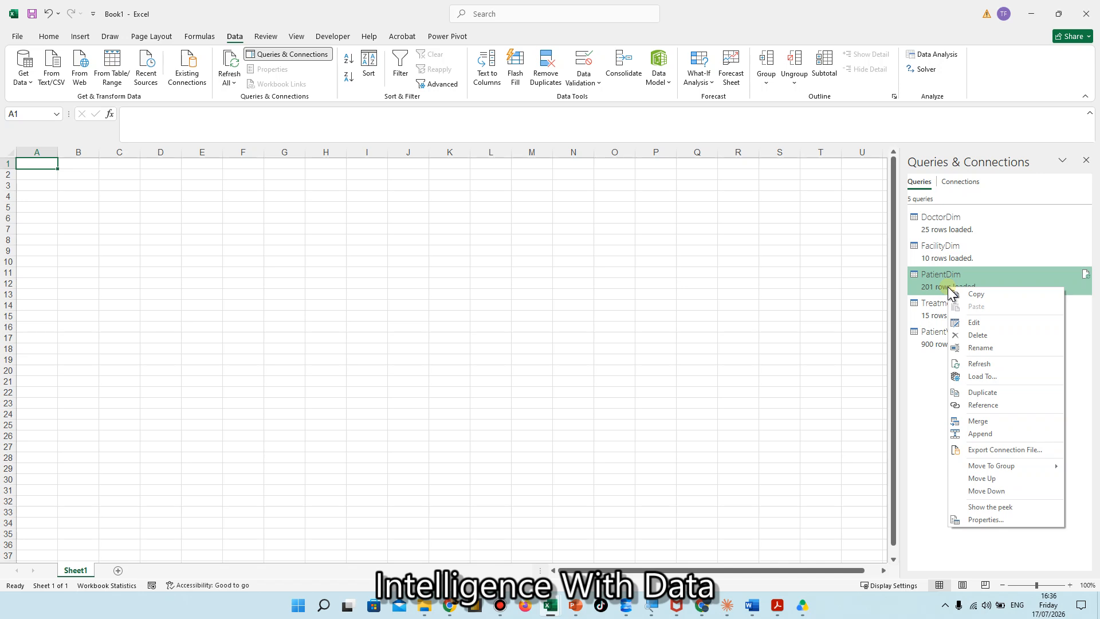
{"action": "left_click", "coordinate": [974, 322]}
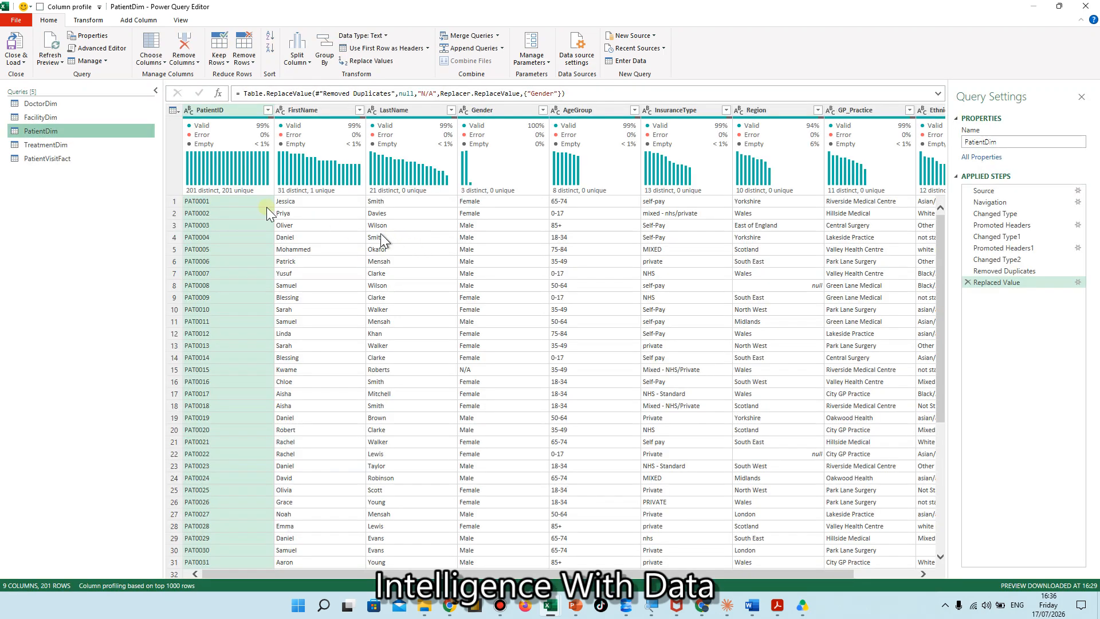
{"action": "right_click", "coordinate": [217, 113]}
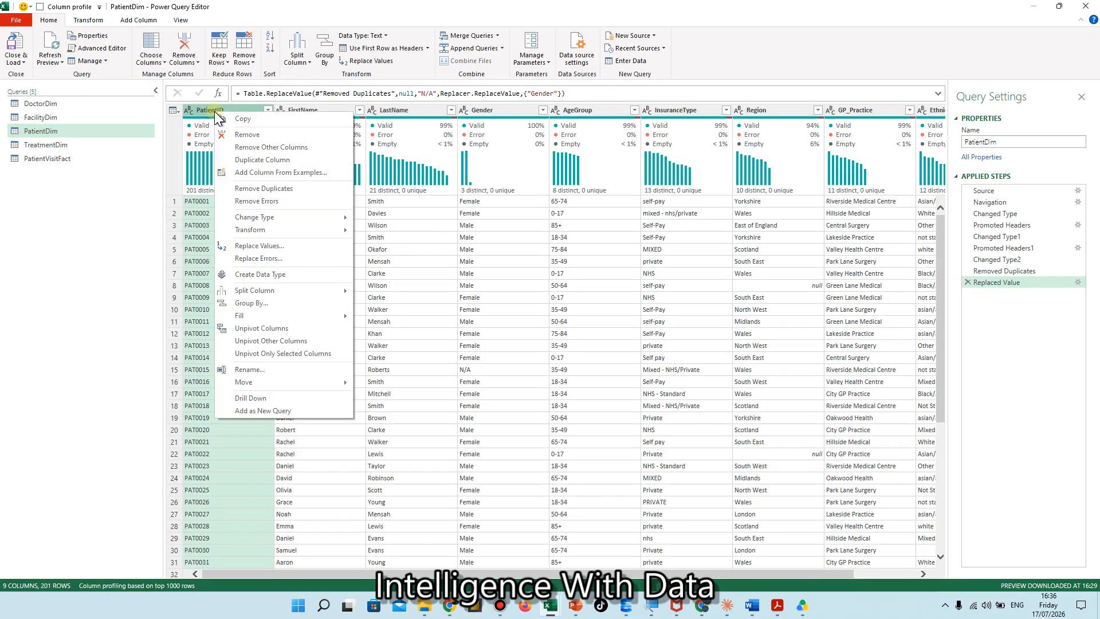
{"action": "left_click", "coordinate": [261, 188]}
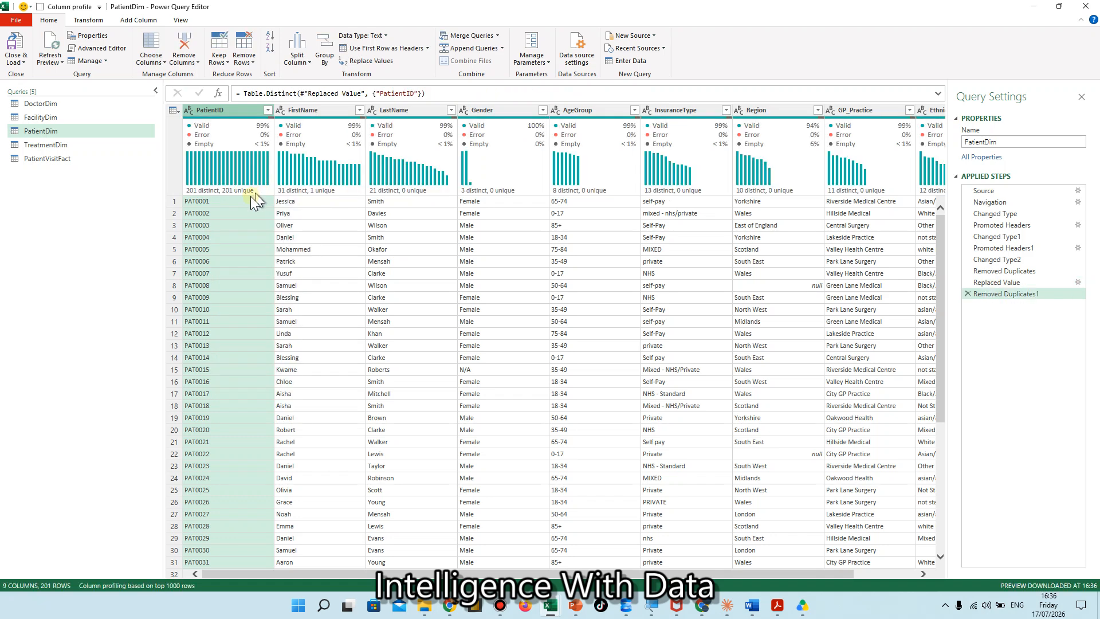
- Examine the PatientID column's rows, quality statistics and filter values for blank entries
{"action": "scroll", "coordinate": [228, 221], "scroll_direction": "down", "scroll_amount": 15}
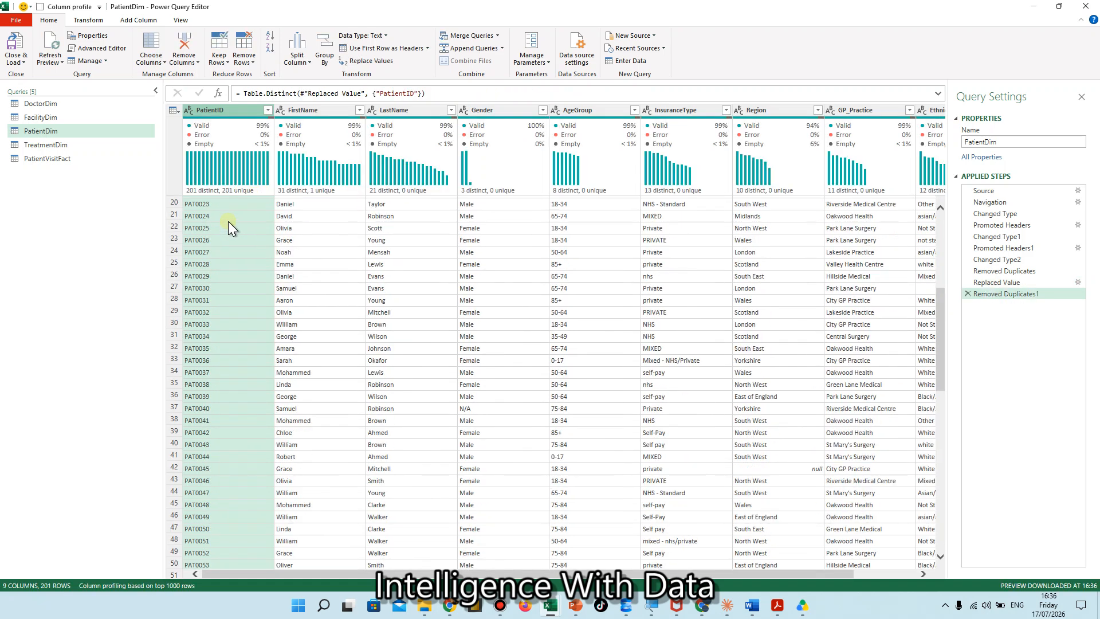
{"action": "scroll", "coordinate": [228, 221], "scroll_direction": "down", "scroll_amount": 13}
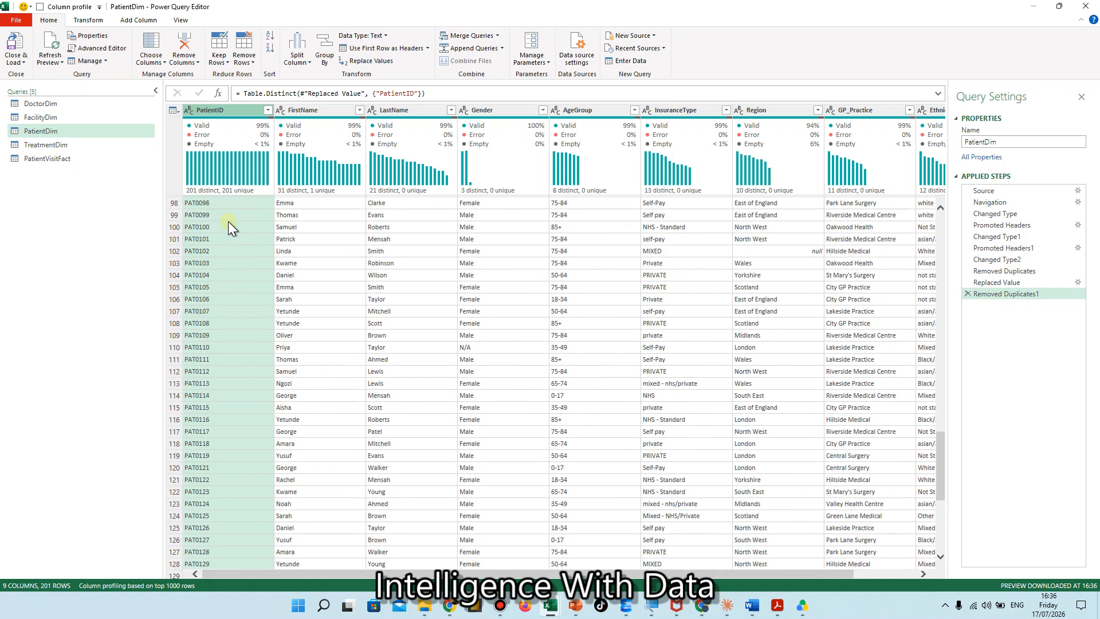
{"action": "scroll", "coordinate": [228, 221], "scroll_direction": "up", "scroll_amount": 19}
{"action": "scroll", "coordinate": [228, 222], "scroll_direction": "up", "scroll_amount": 9}
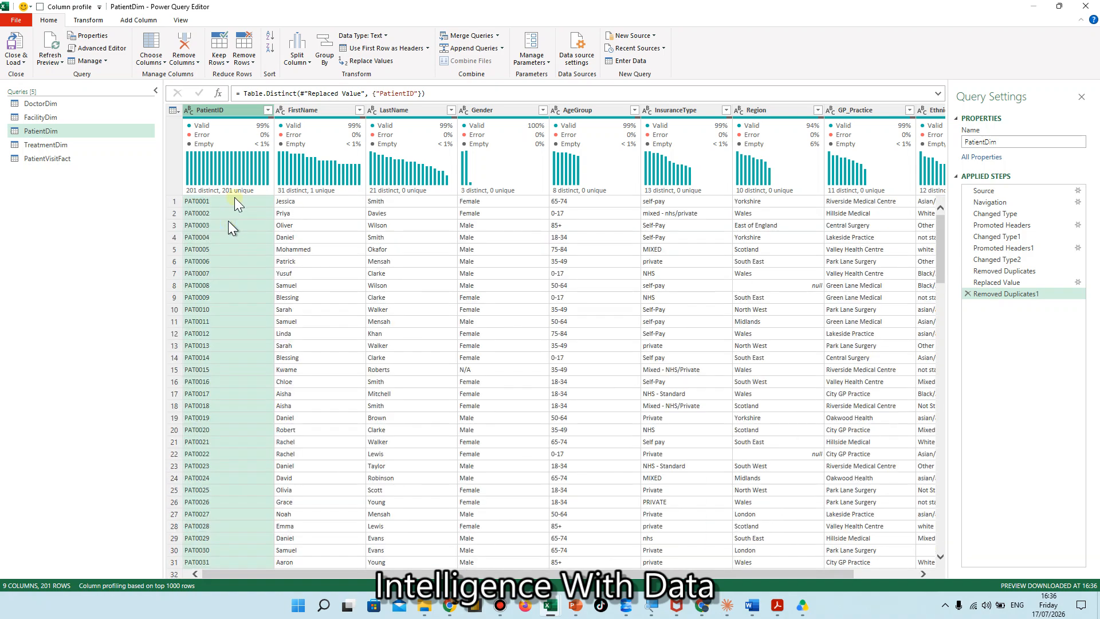
{"action": "mouse_move", "coordinate": [258, 147]}
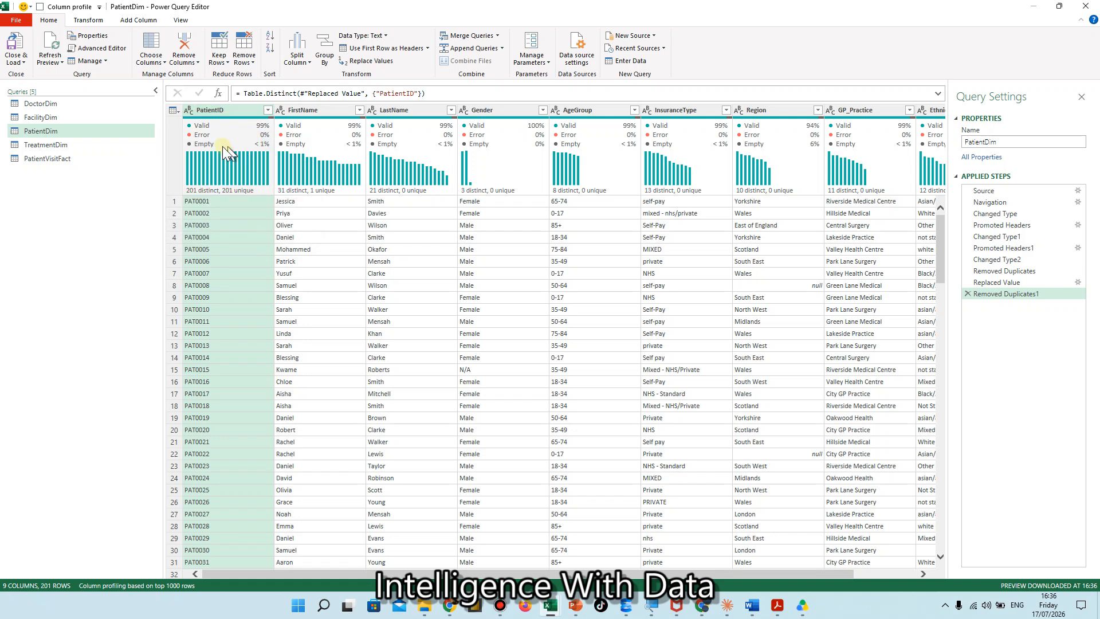
{"action": "left_click", "coordinate": [267, 111]}
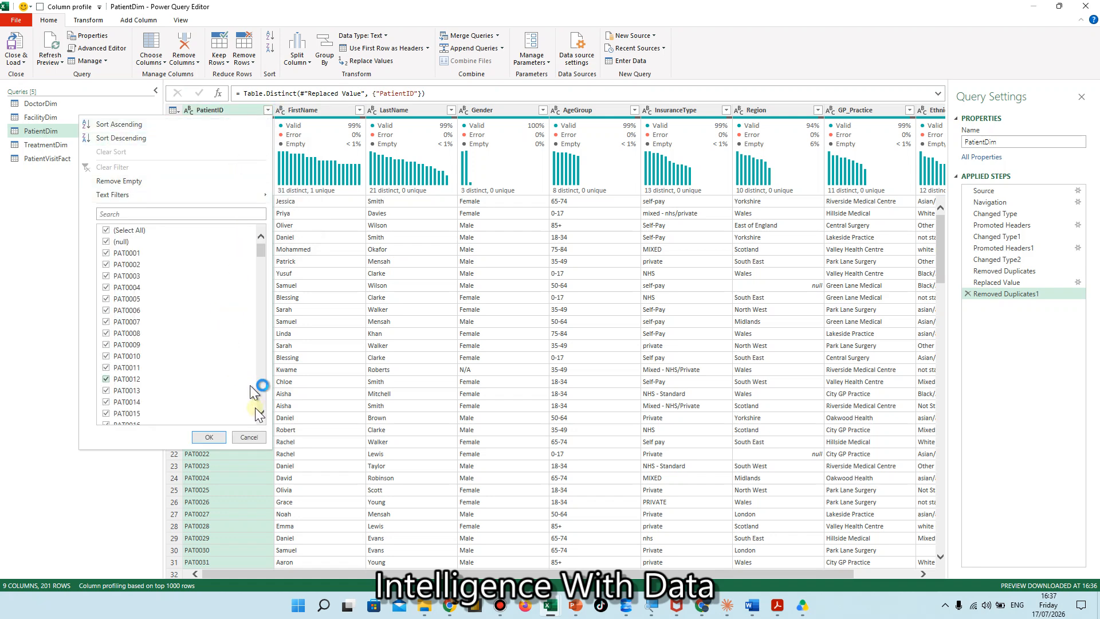
{"action": "left_click", "coordinate": [249, 437]}
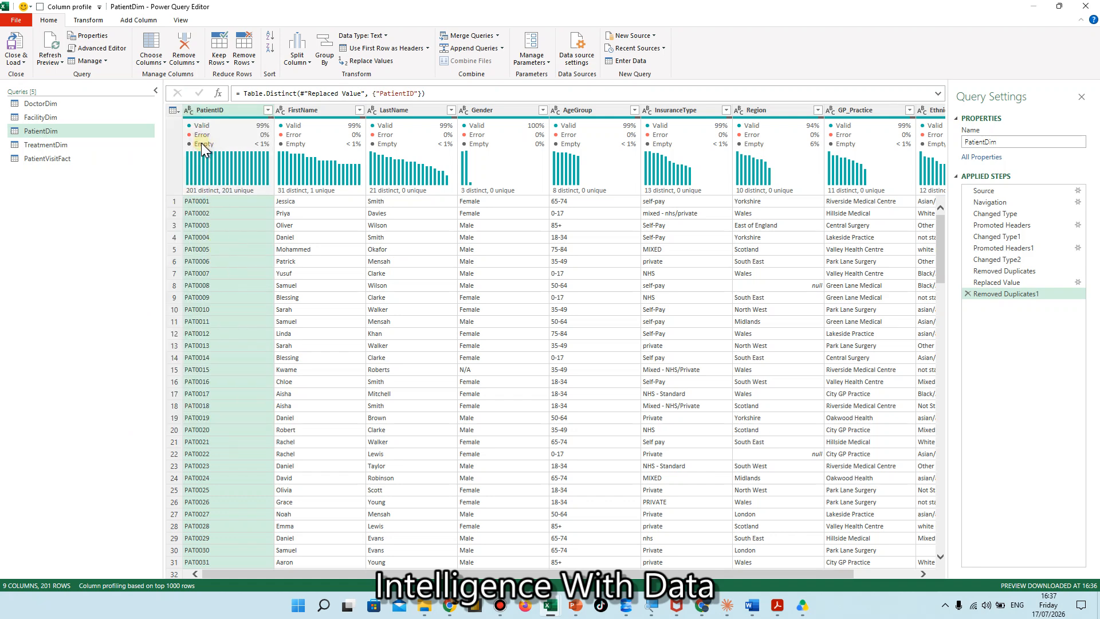
{"action": "scroll", "coordinate": [198, 201], "scroll_direction": "down", "scroll_amount": 15}
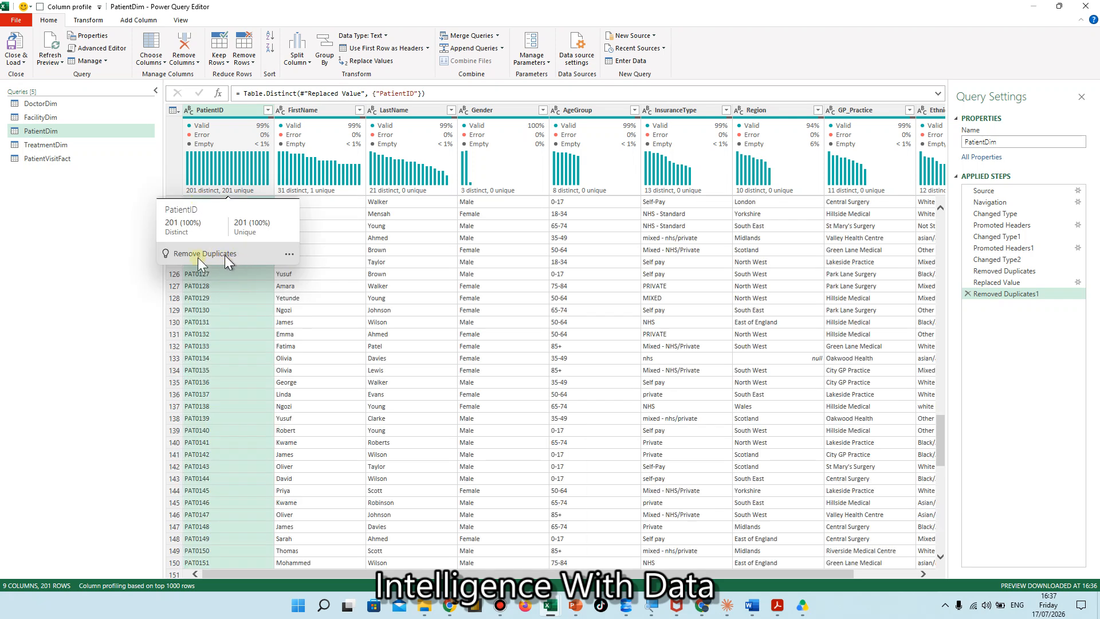
- Remove duplicates from PatientID once more and filter out its empty rows, checking the column's quality and distinct values
{"action": "left_click", "coordinate": [173, 256]}
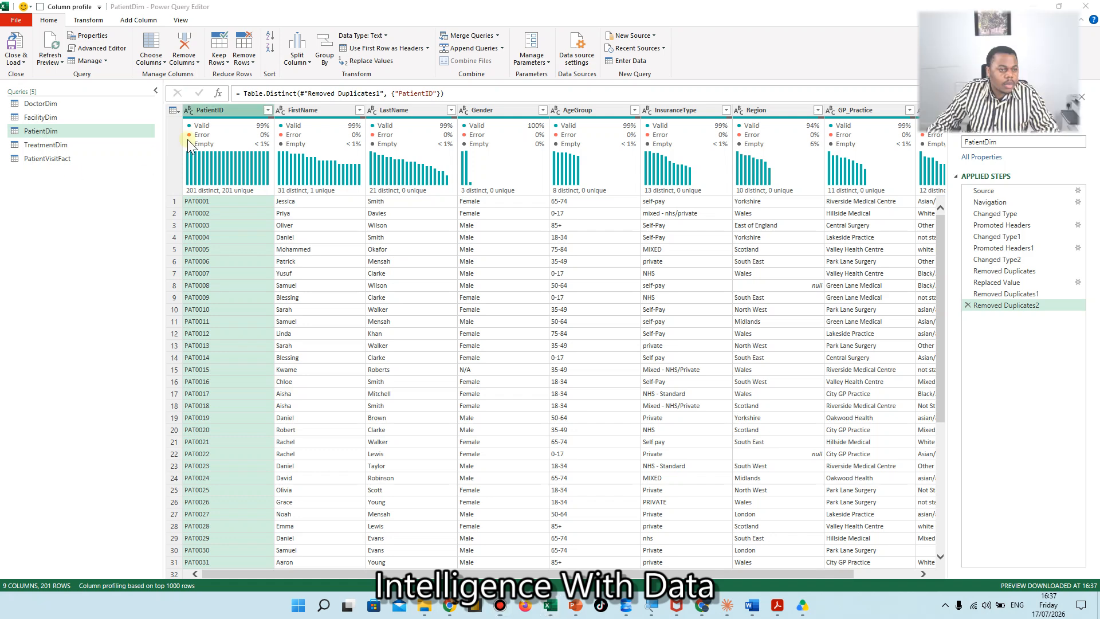
{"action": "left_click", "coordinate": [268, 110]}
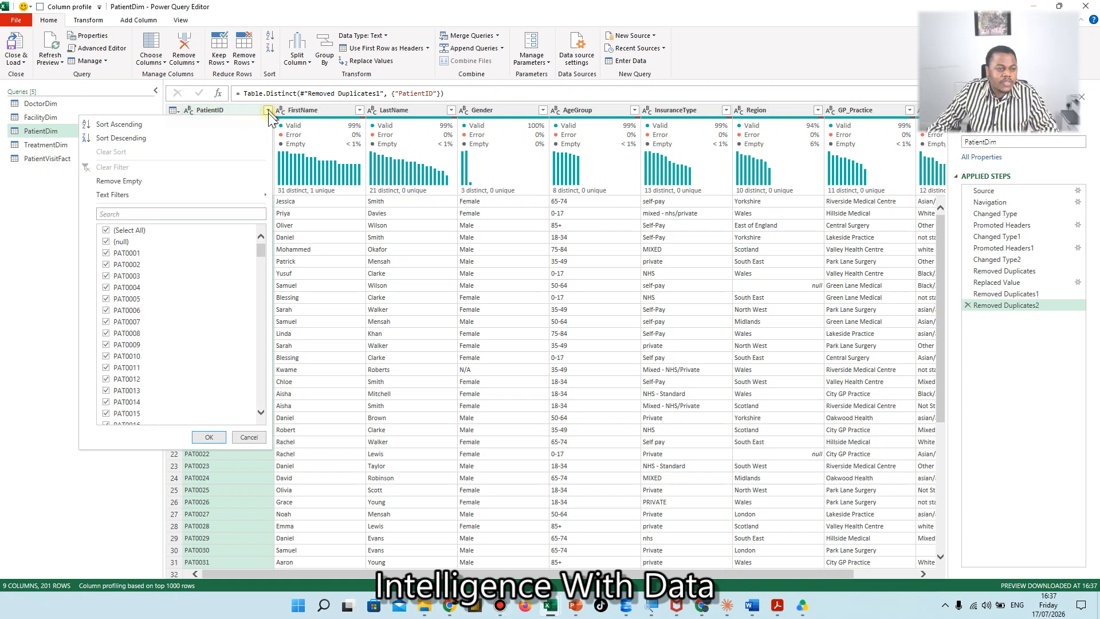
{"action": "left_click", "coordinate": [138, 183]}
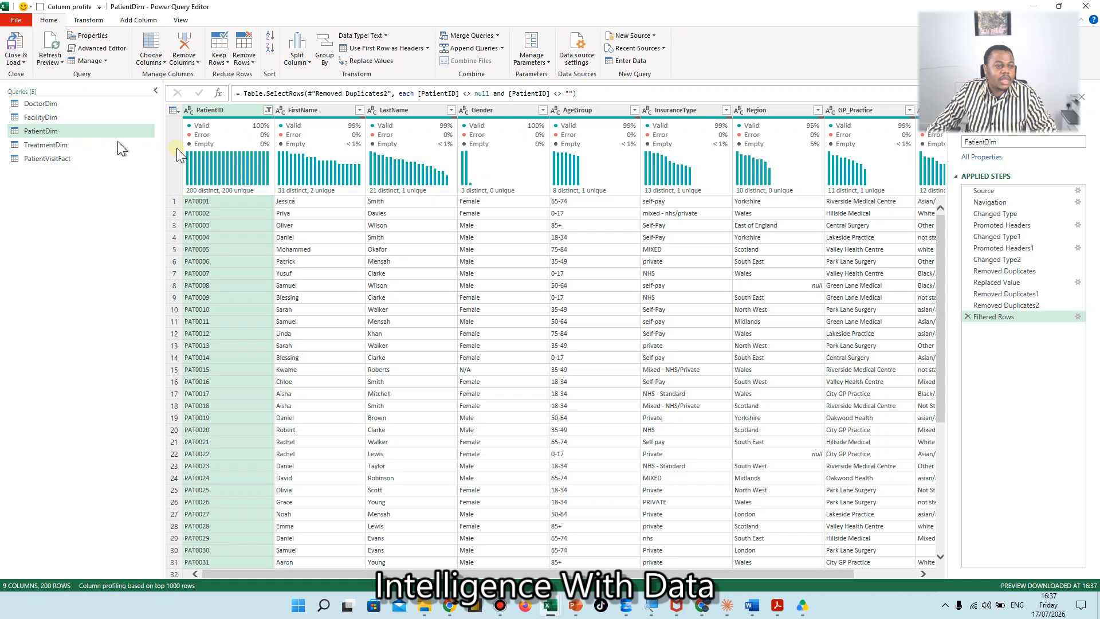
{"action": "mouse_move", "coordinate": [189, 154]}
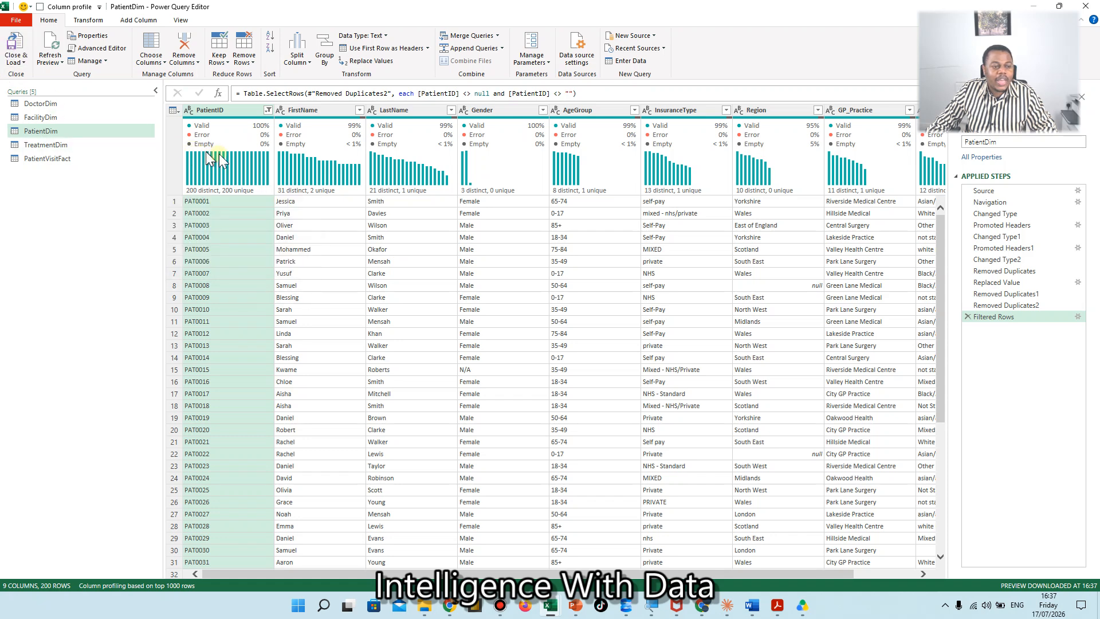
{"action": "left_click", "coordinate": [180, 20]}
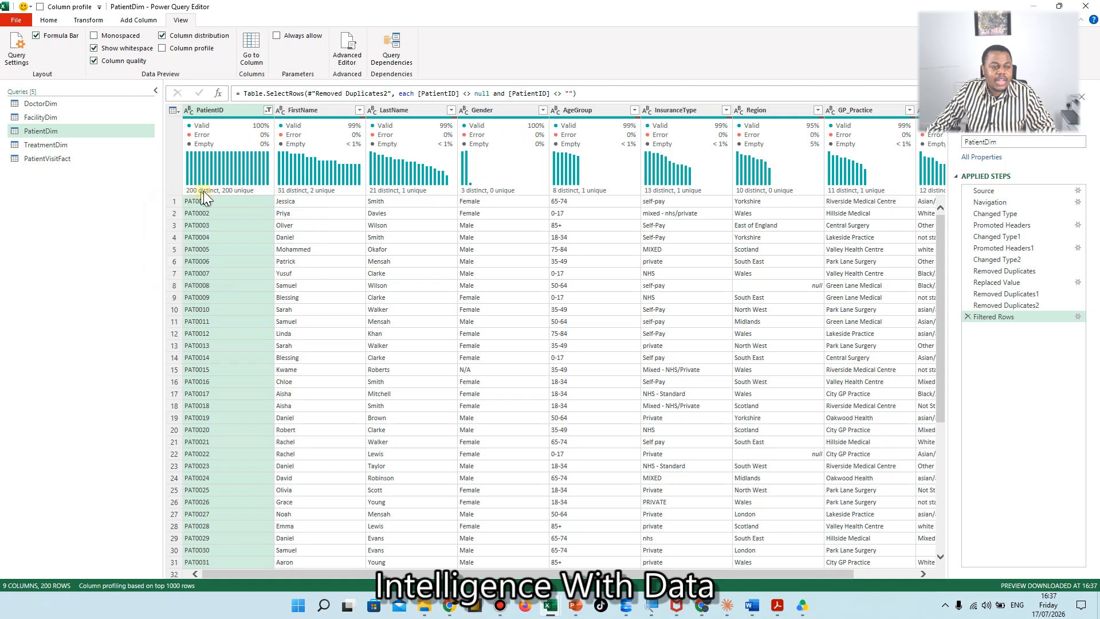
{"action": "mouse_move", "coordinate": [217, 191]}
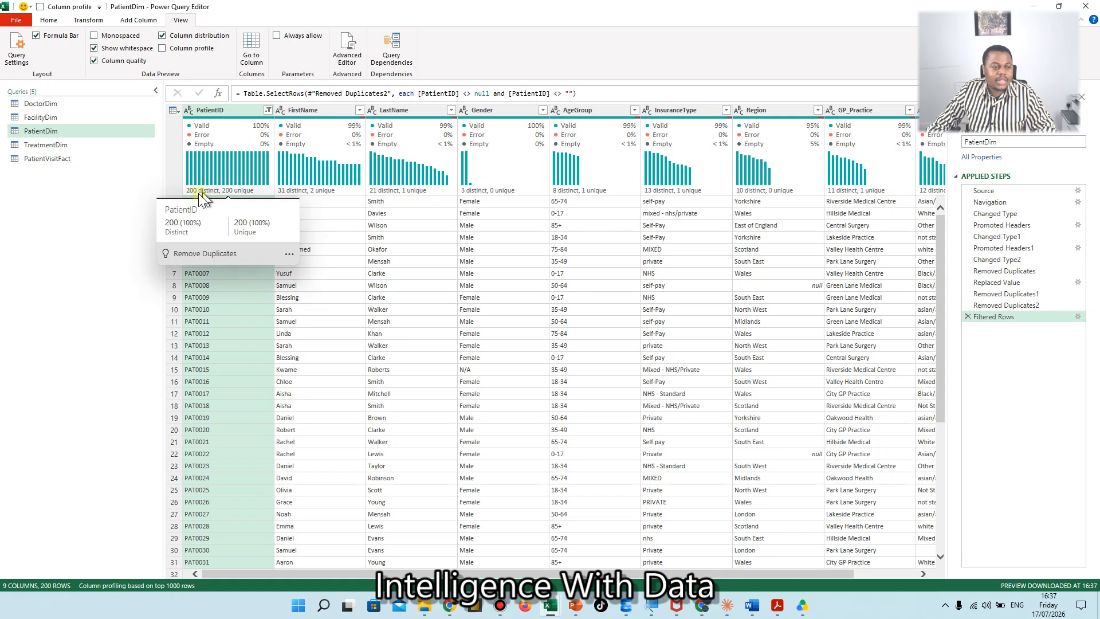
- Close the query editor and load the PatientDim changes, and reopen the Data Model diagram
{"action": "left_click", "coordinate": [48, 21]}
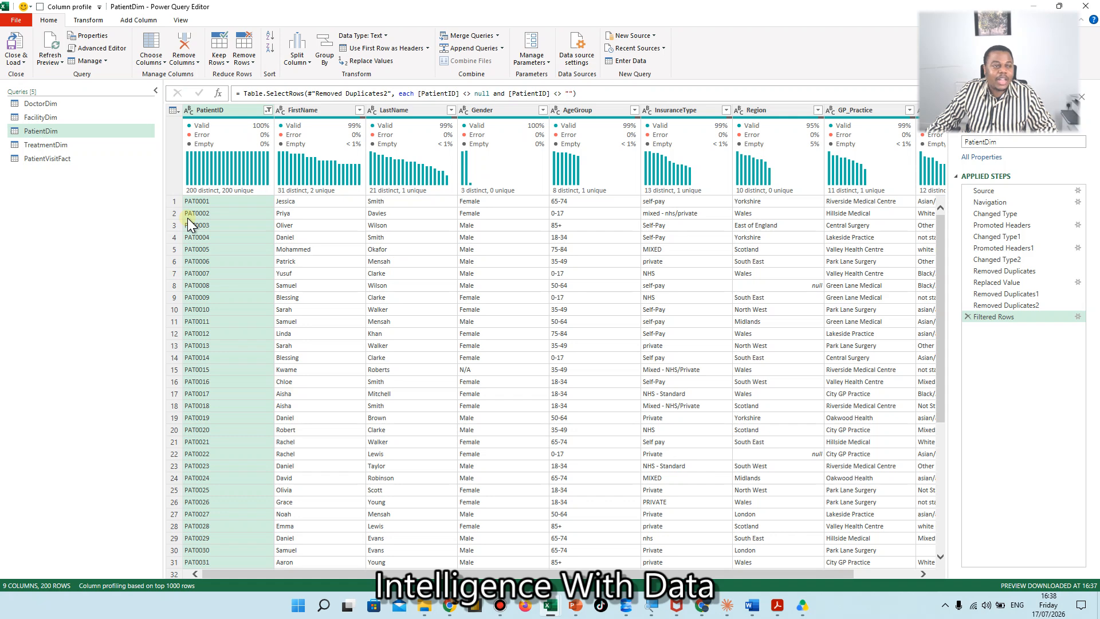
{"action": "left_click", "coordinate": [14, 46]}
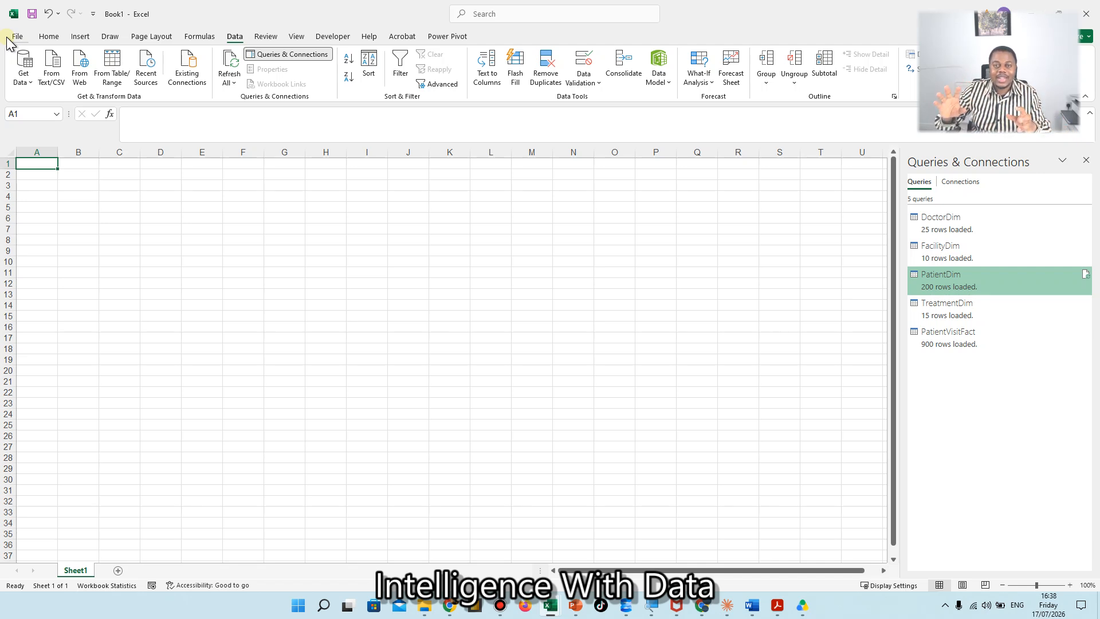
{"action": "left_click", "coordinate": [660, 69]}
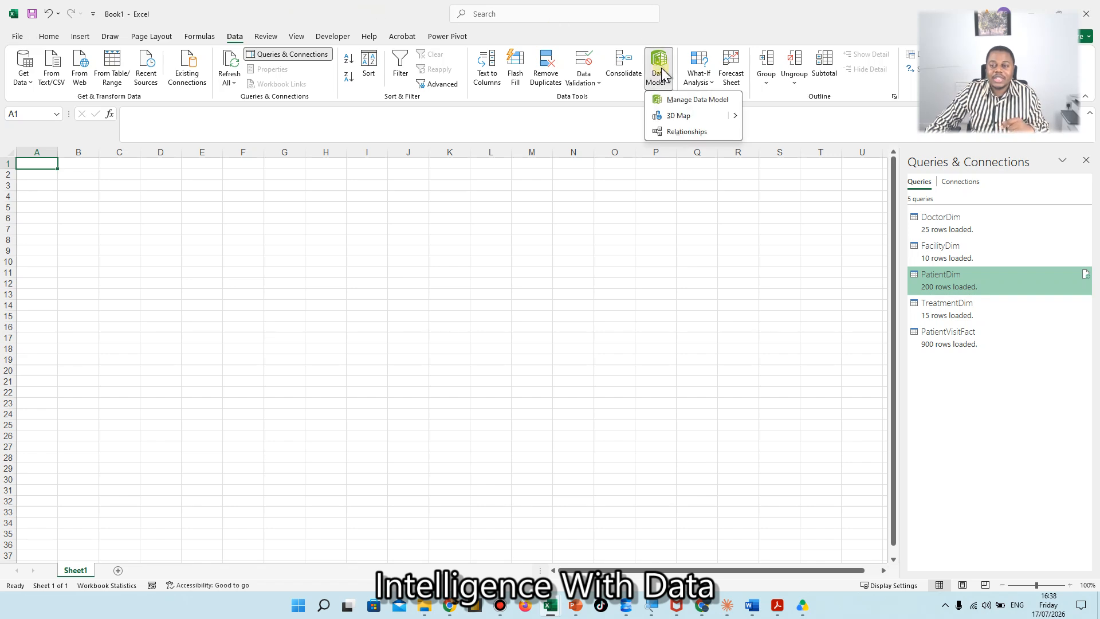
{"action": "left_click", "coordinate": [686, 102]}
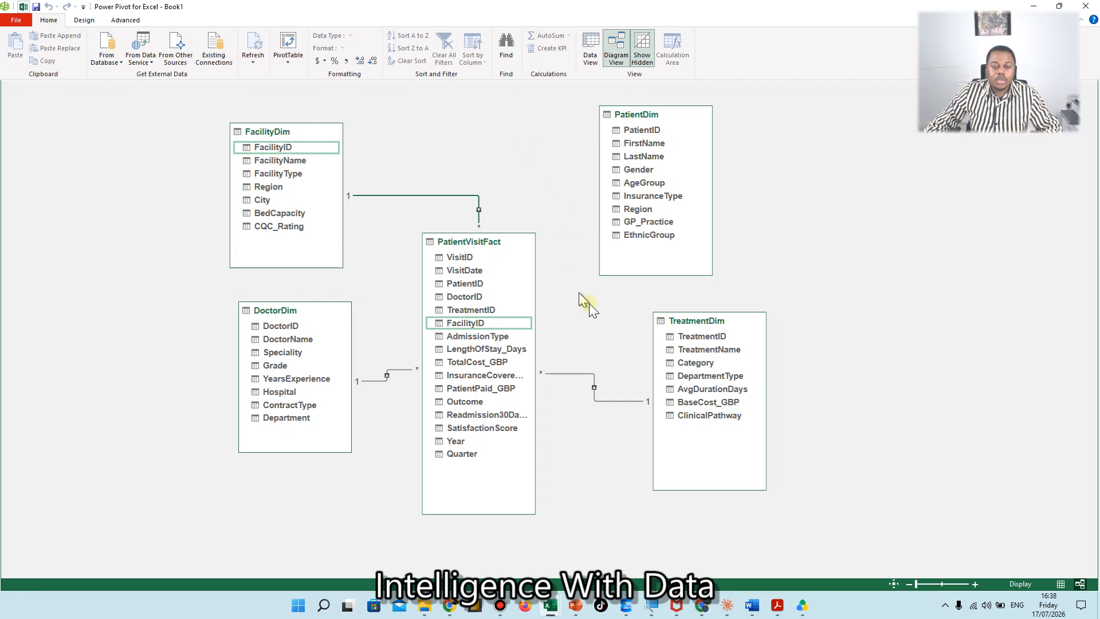
- Relate PatientVisitFact to PatientDim on PatientID and insert a Data Model PivotTable at cell A1 of the existing Sheet1
{"action": "left_click_drag", "start_coordinate": [465, 283], "coordinate": [641, 131]}
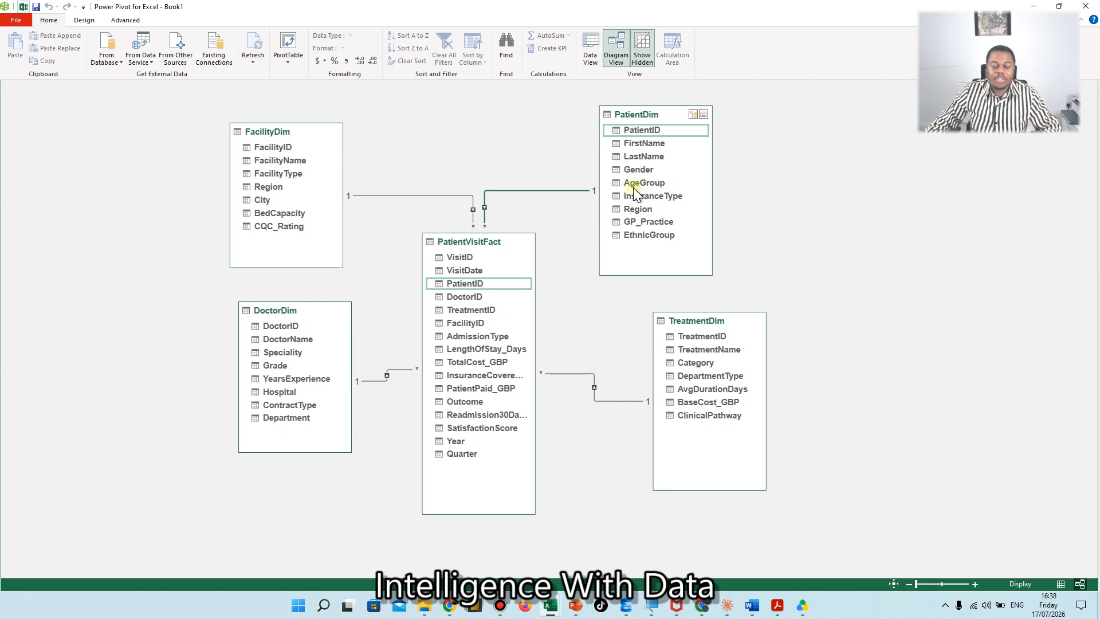
{"action": "left_click", "coordinate": [288, 49]}
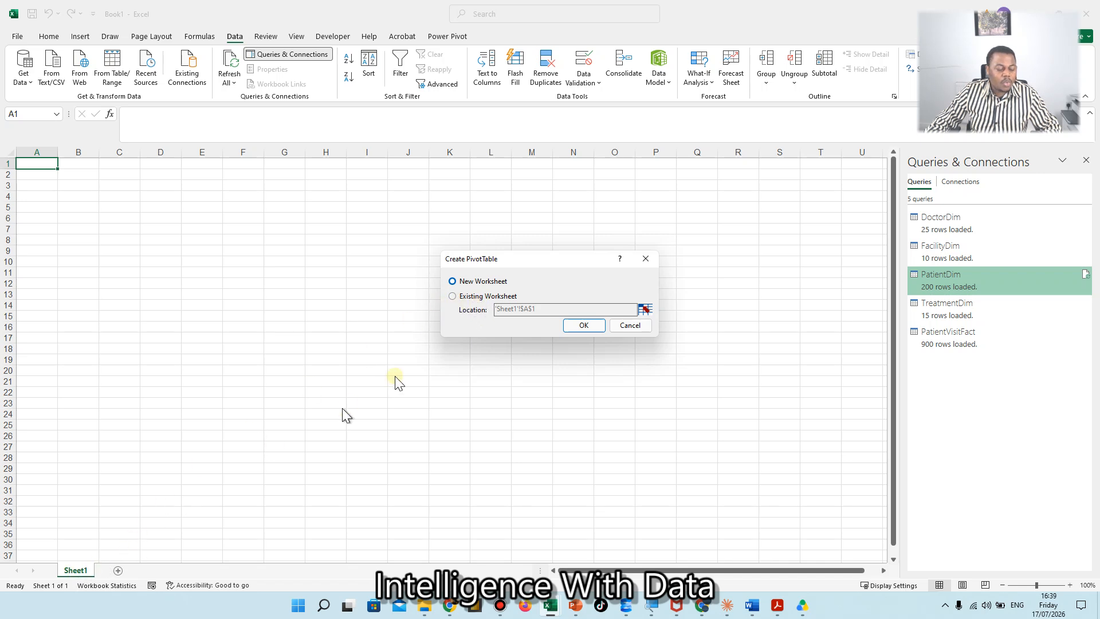
{"action": "left_click", "coordinate": [451, 297]}
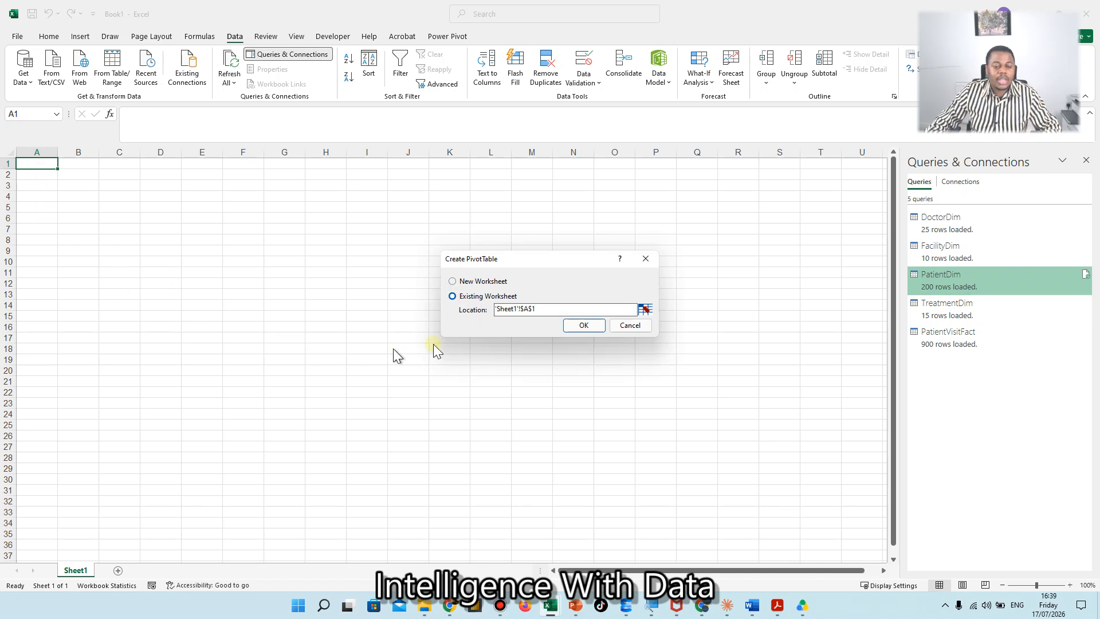
{"action": "left_click", "coordinate": [584, 325]}
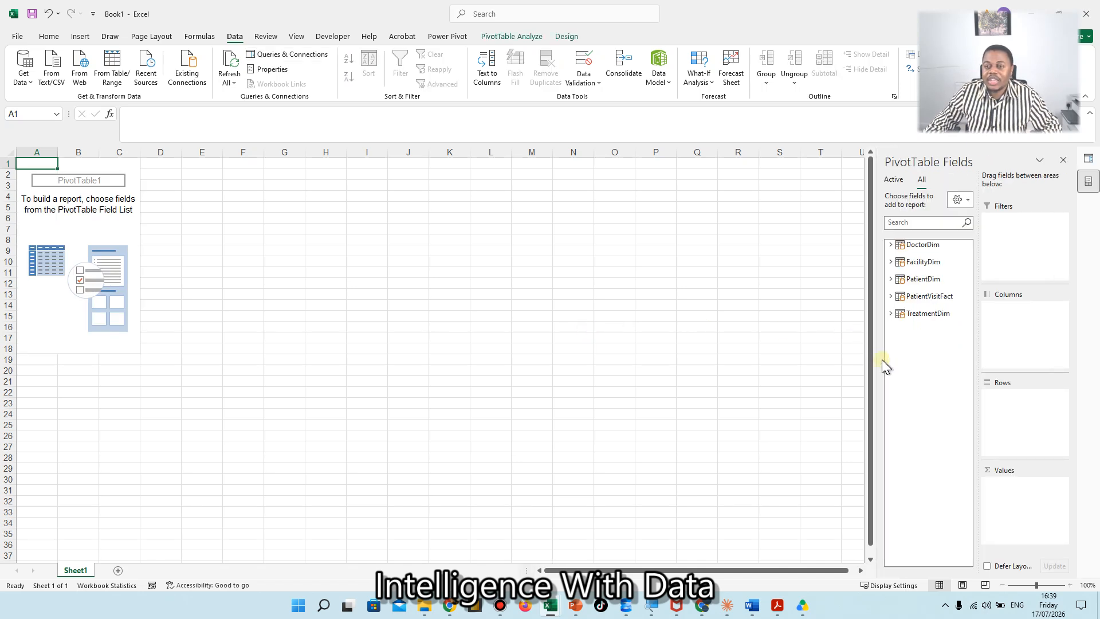
- Expand all five tables in the PivotTable field list and widen the pane so the full field names fit
{"action": "left_click", "coordinate": [891, 245]}
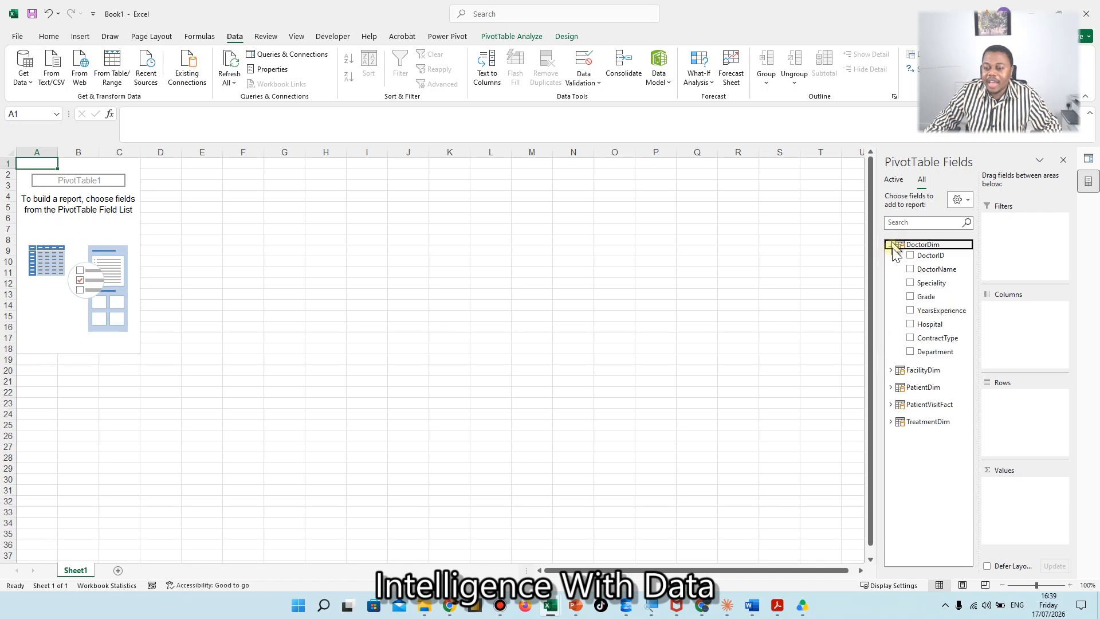
{"action": "left_click", "coordinate": [891, 370]}
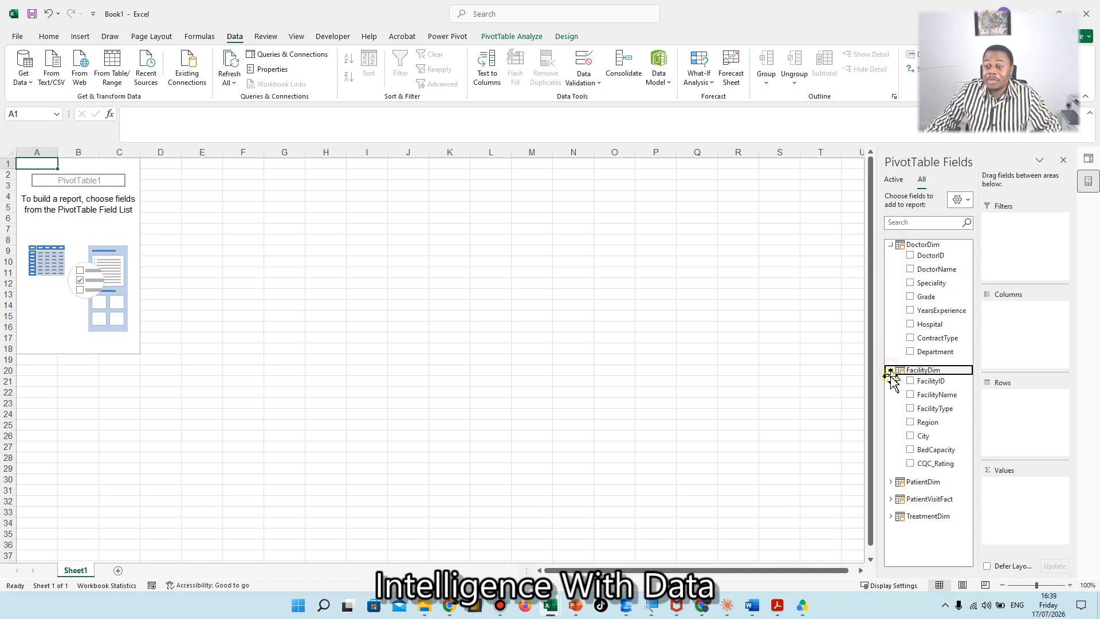
{"action": "left_click", "coordinate": [891, 482]}
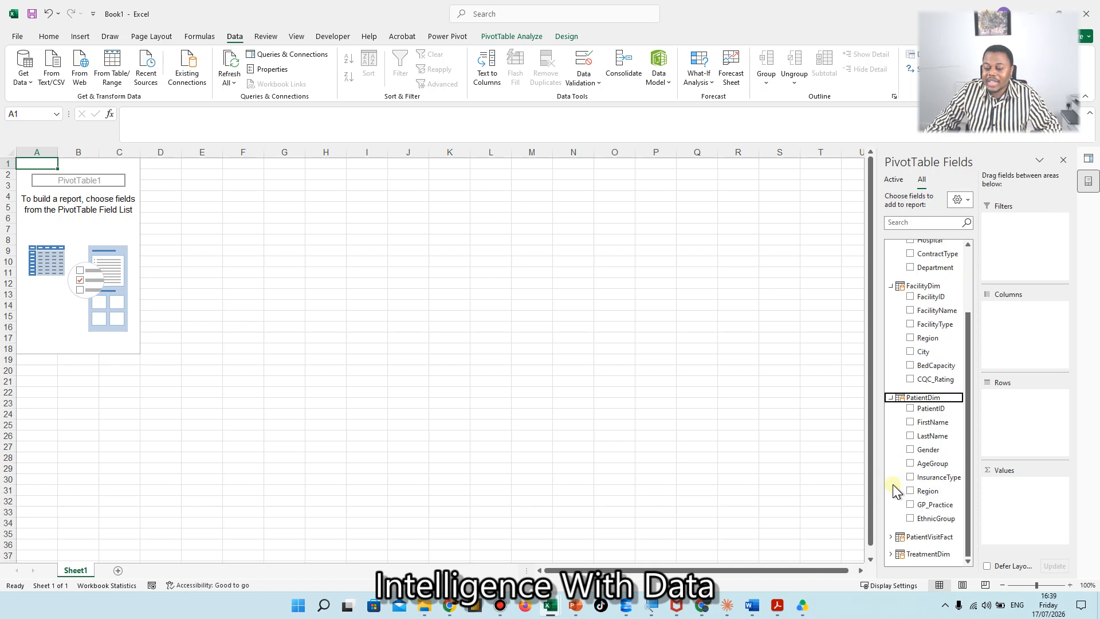
{"action": "left_click", "coordinate": [891, 536]}
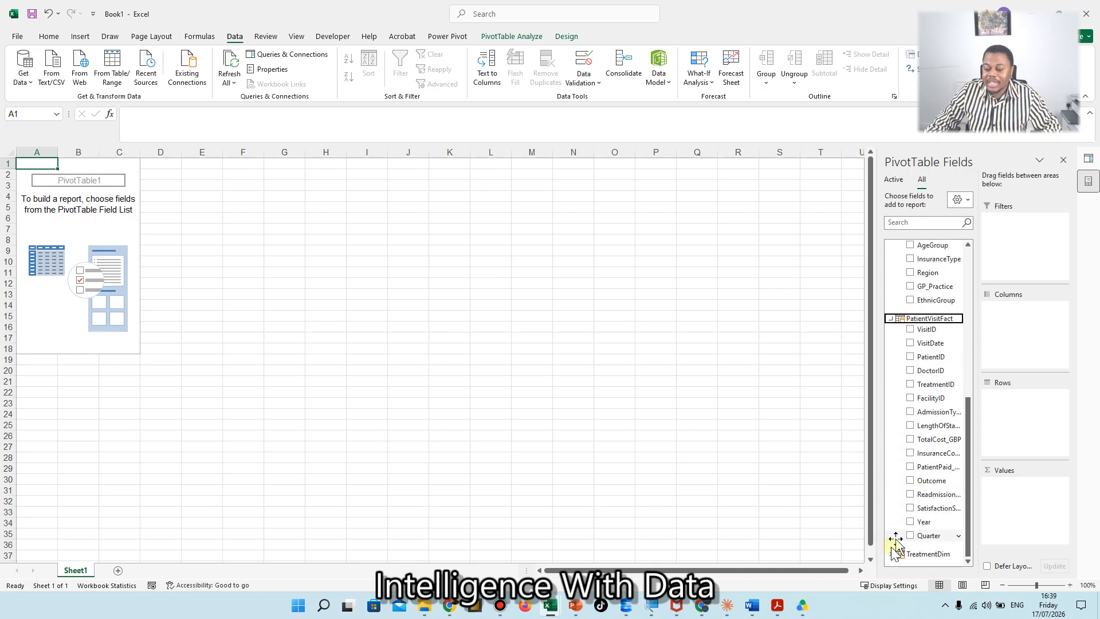
{"action": "left_click", "coordinate": [892, 554]}
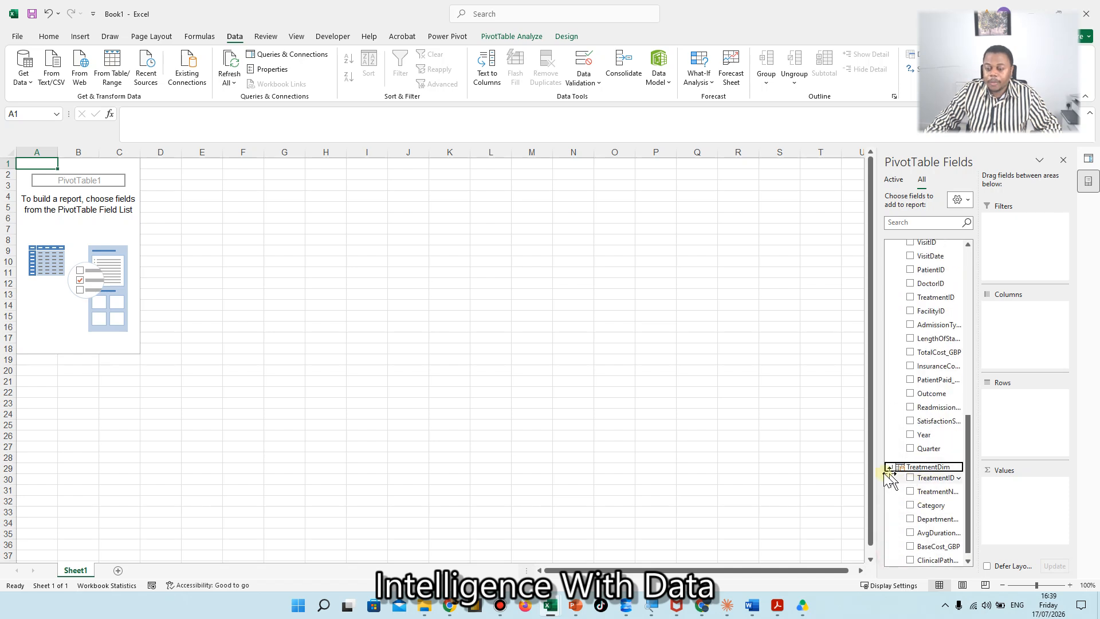
{"action": "left_click_drag", "start_coordinate": [889, 478], "coordinate": [814, 465]}
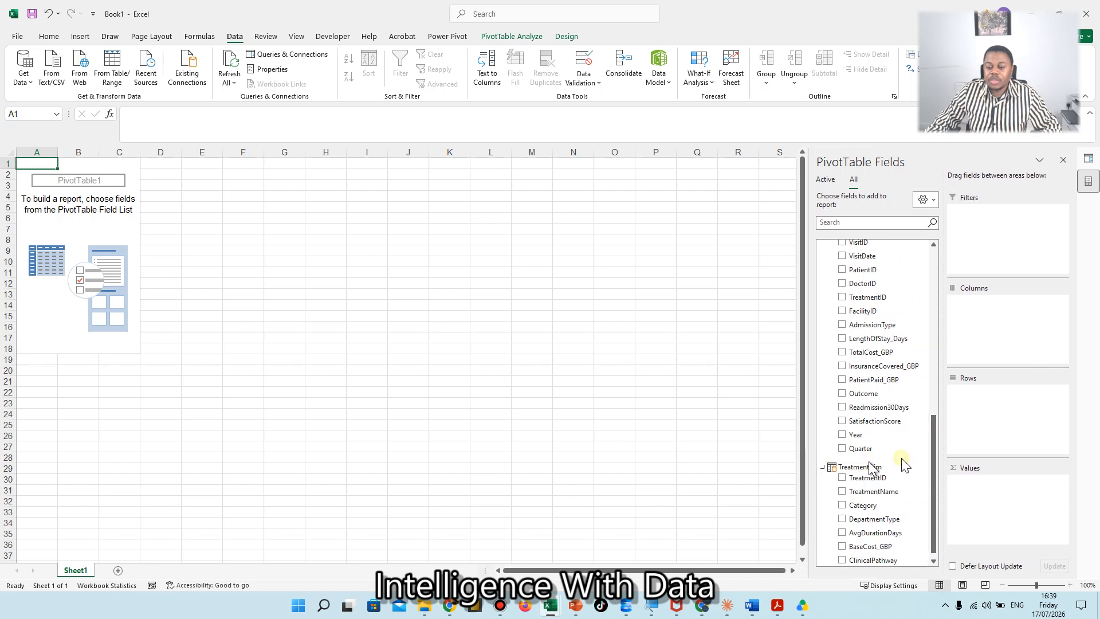
{"action": "scroll", "coordinate": [904, 464], "scroll_direction": "up", "scroll_amount": 9}
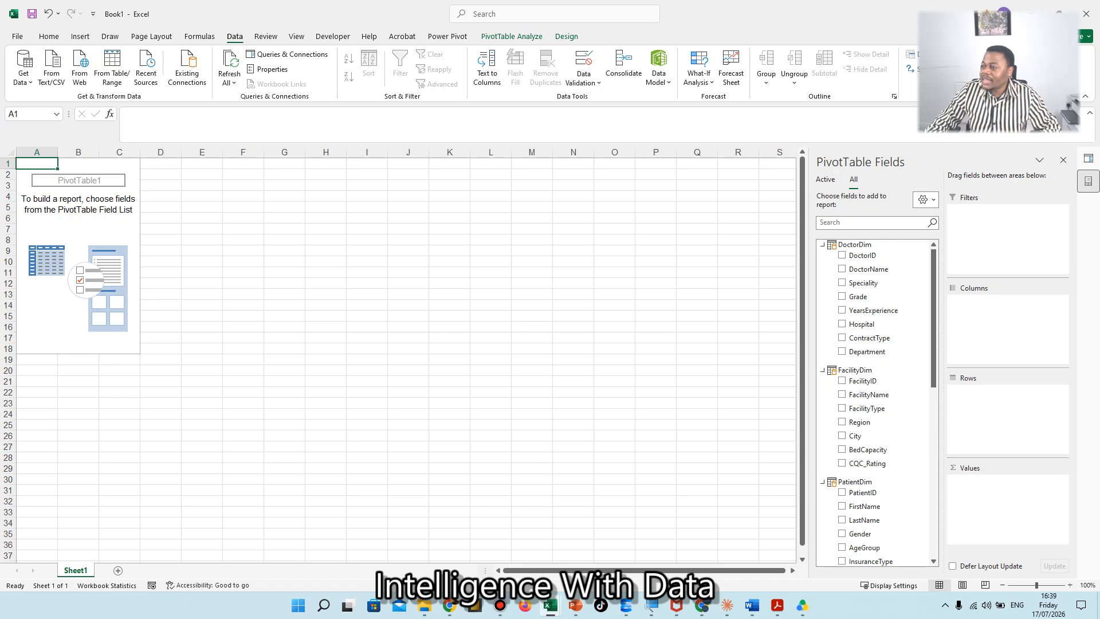
- Bring up the HC_Guide_and_Objectives workbook, read its six analysis objectives, and return to the PivotTable workbook
{"action": "left_click_drag", "start_coordinate": [1099, 218], "coordinate": [699, 79]}
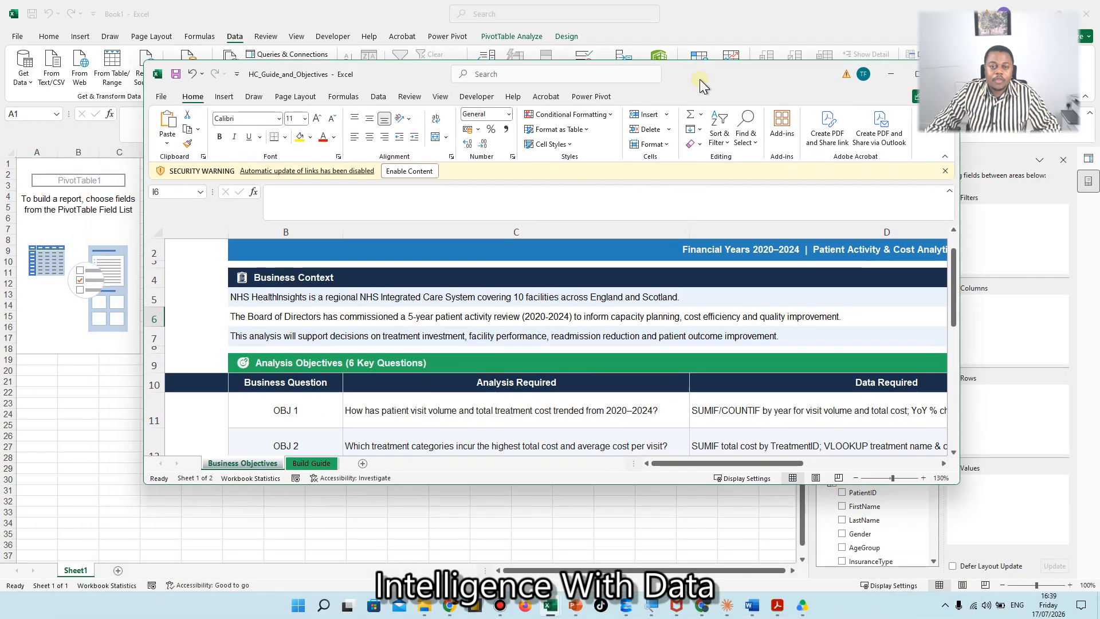
{"action": "double_click", "coordinate": [700, 79]}
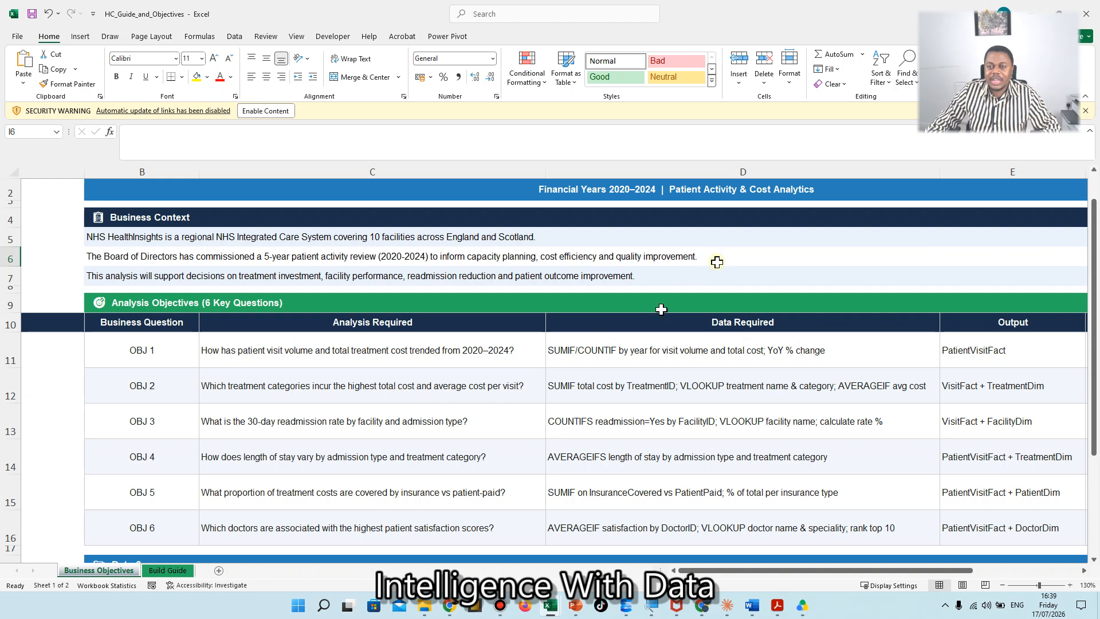
{"action": "double_click", "coordinate": [786, 20]}
{"action": "left_click_drag", "start_coordinate": [791, 20], "coordinate": [1099, 160]}
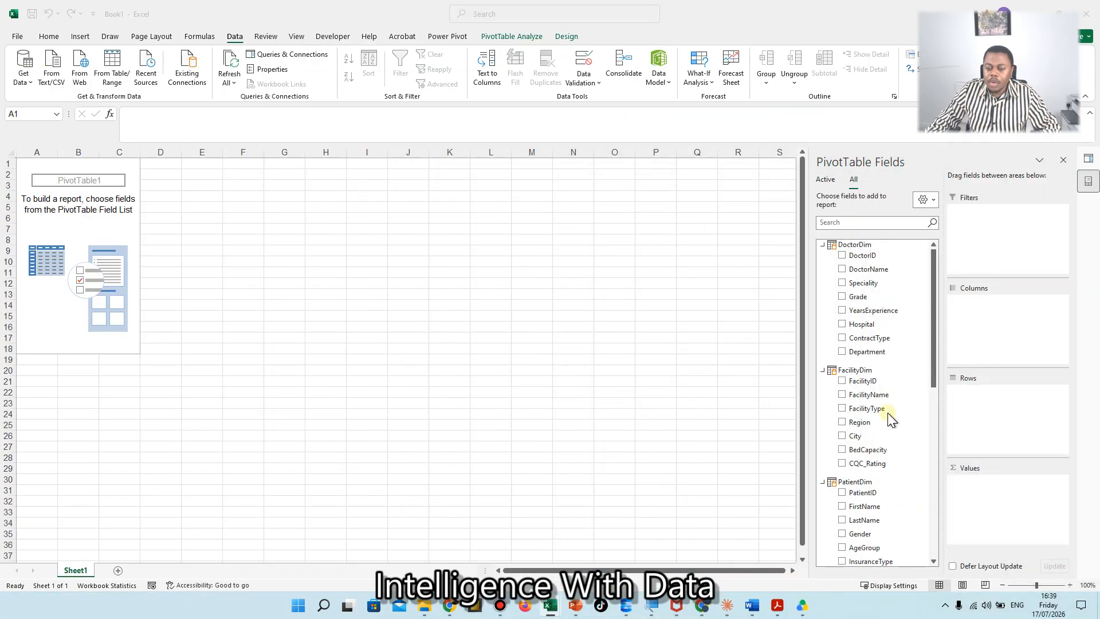
- Place Category from TreatmentDim in the PivotTable rows and TotalCost_GBP from PatientVisitFact in the values
{"action": "scroll", "coordinate": [888, 414], "scroll_direction": "down", "scroll_amount": 4}
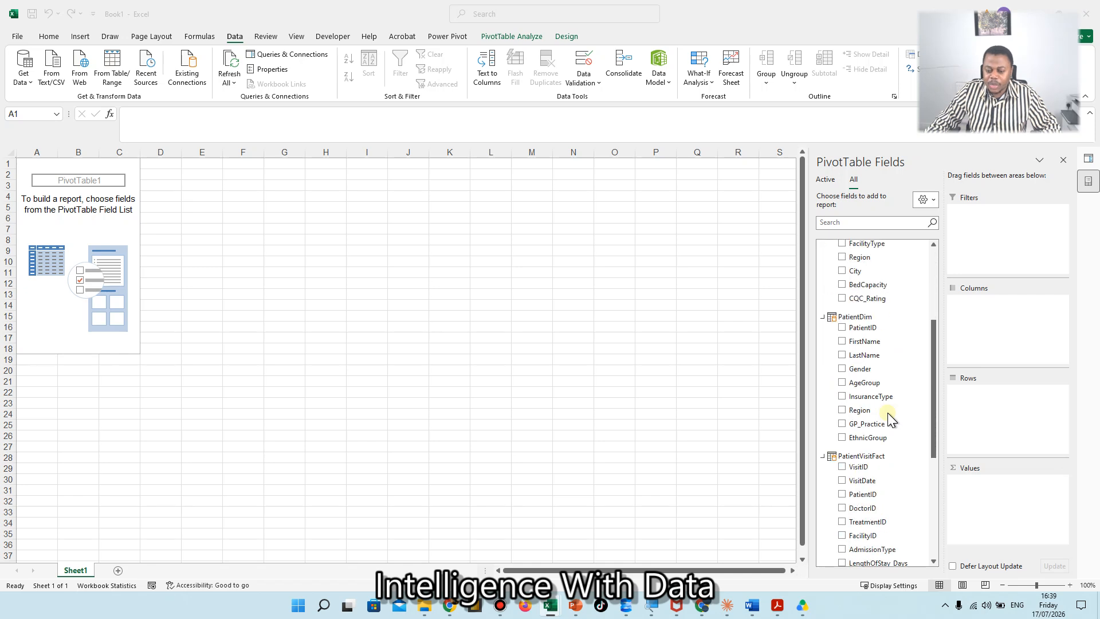
{"action": "scroll", "coordinate": [888, 414], "scroll_direction": "down", "scroll_amount": 6}
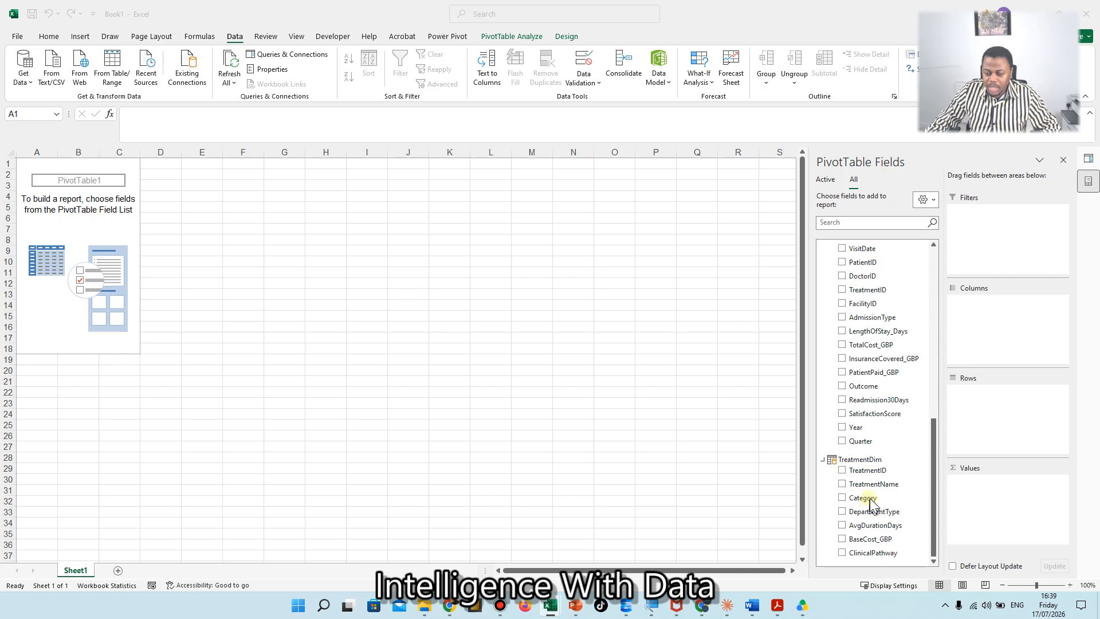
{"action": "left_click_drag", "start_coordinate": [870, 500], "coordinate": [998, 407]}
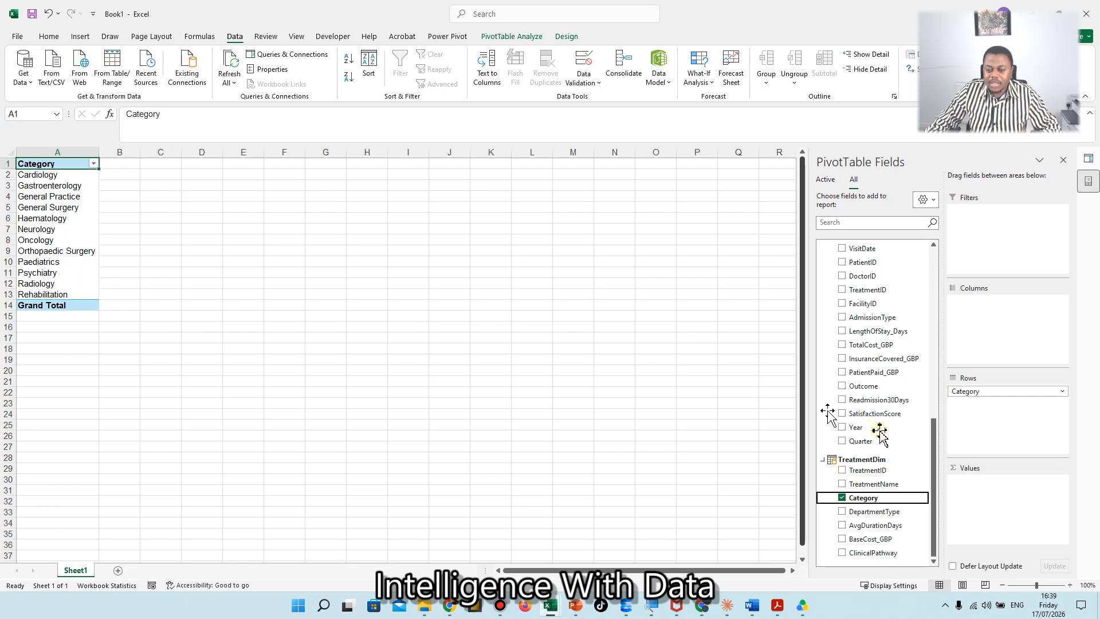
{"action": "scroll", "coordinate": [895, 439], "scroll_direction": "up", "scroll_amount": 3}
{"action": "scroll", "coordinate": [897, 442], "scroll_direction": "down", "scroll_amount": 2}
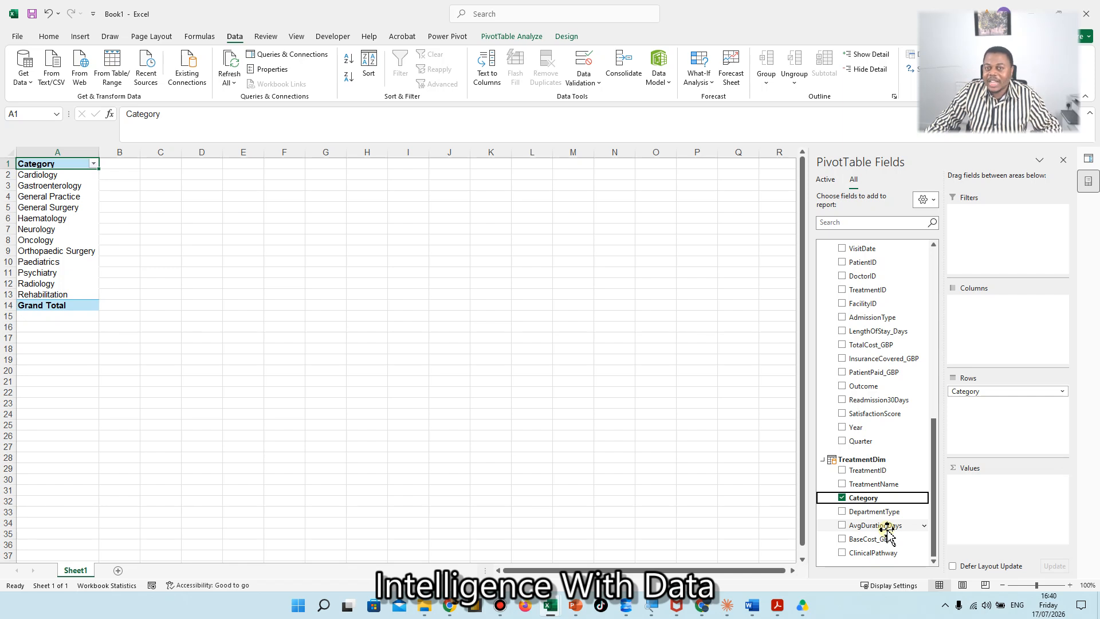
{"action": "scroll", "coordinate": [888, 530], "scroll_direction": "up", "scroll_amount": 2}
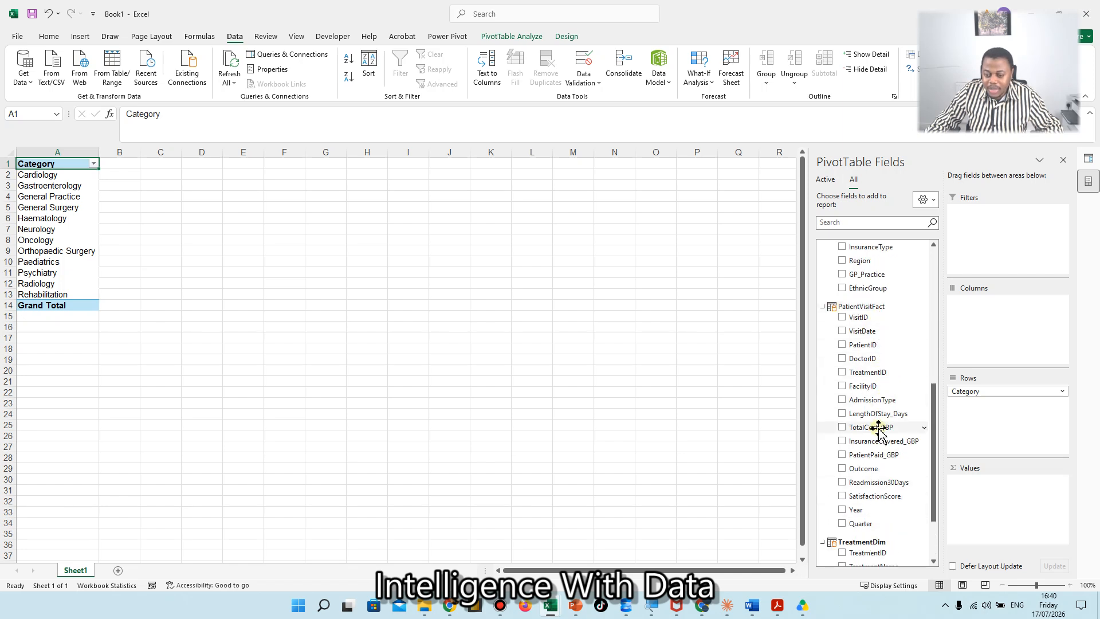
{"action": "left_click_drag", "start_coordinate": [879, 429], "coordinate": [982, 489]}
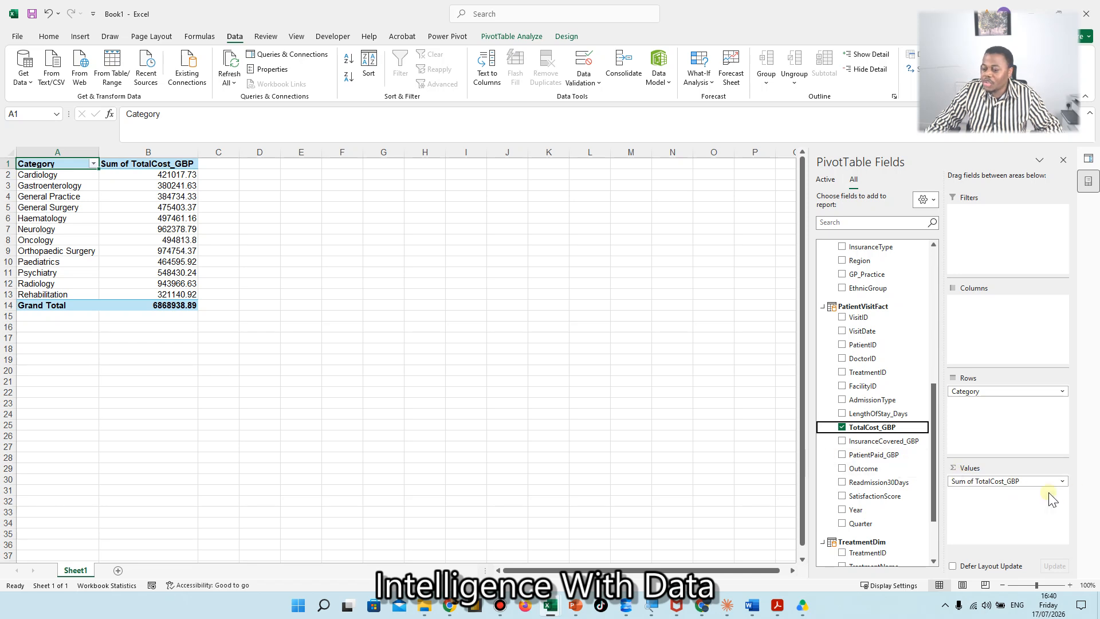
- Add TotalCost_GBP to the PivotTable values a second time and check which summary functions are offered for it
{"action": "left_click_drag", "start_coordinate": [871, 428], "coordinate": [985, 506]}
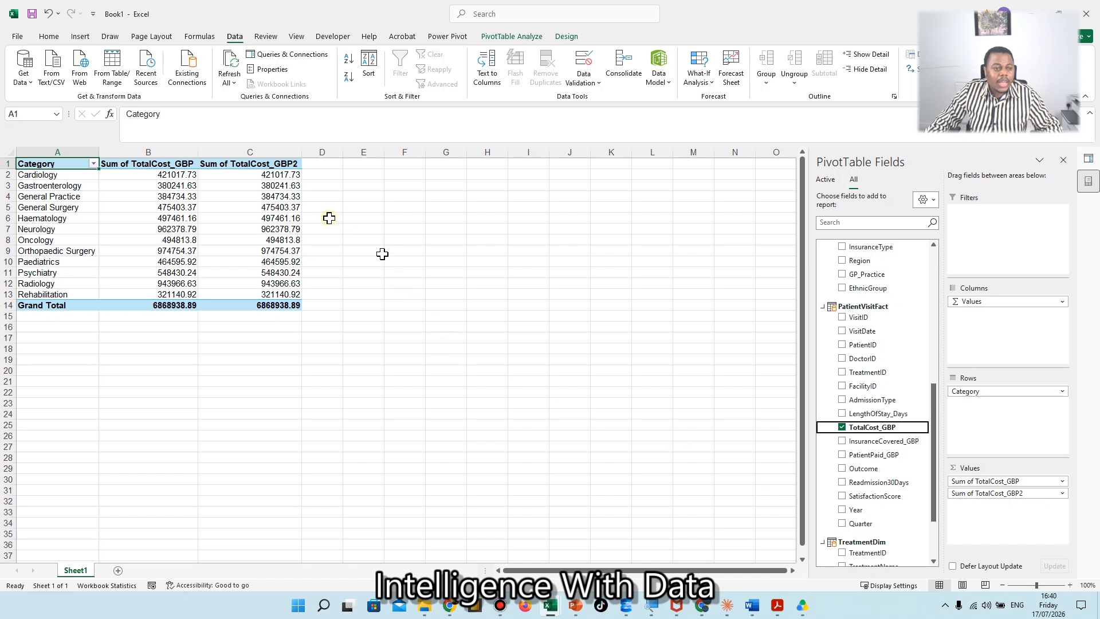
{"action": "right_click", "coordinate": [281, 177]}
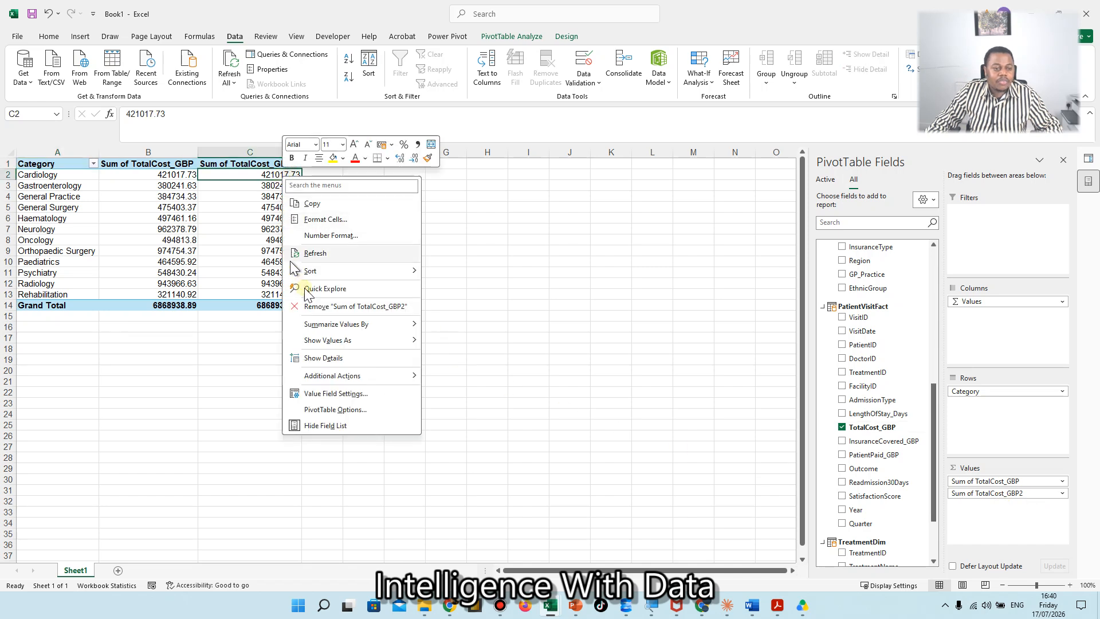
{"action": "left_click", "coordinate": [364, 324]}
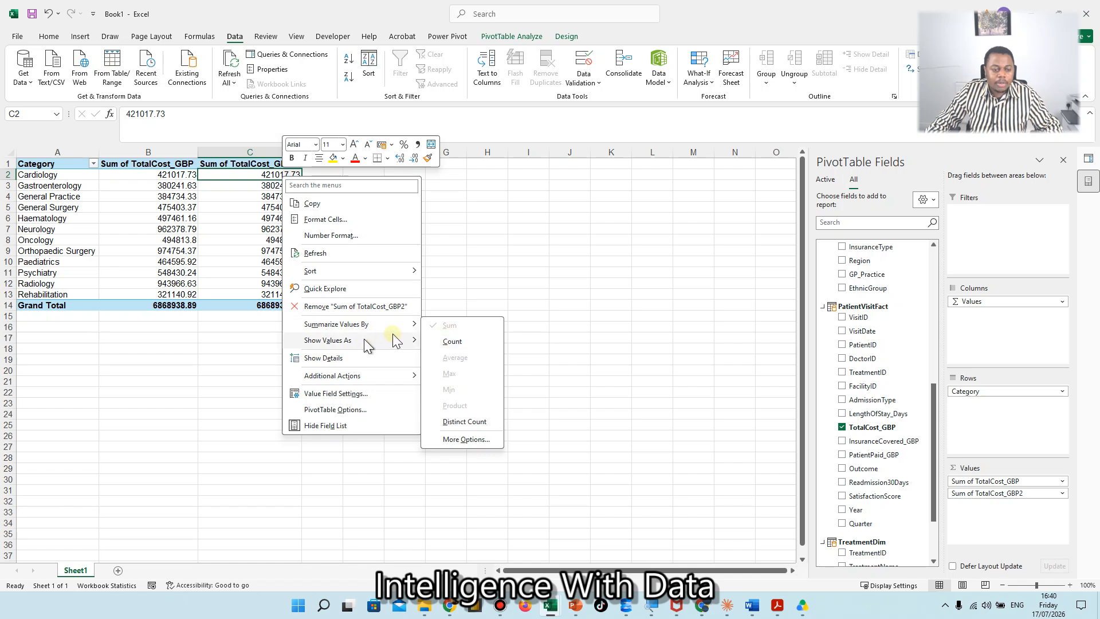
{"action": "left_click", "coordinate": [236, 239]}
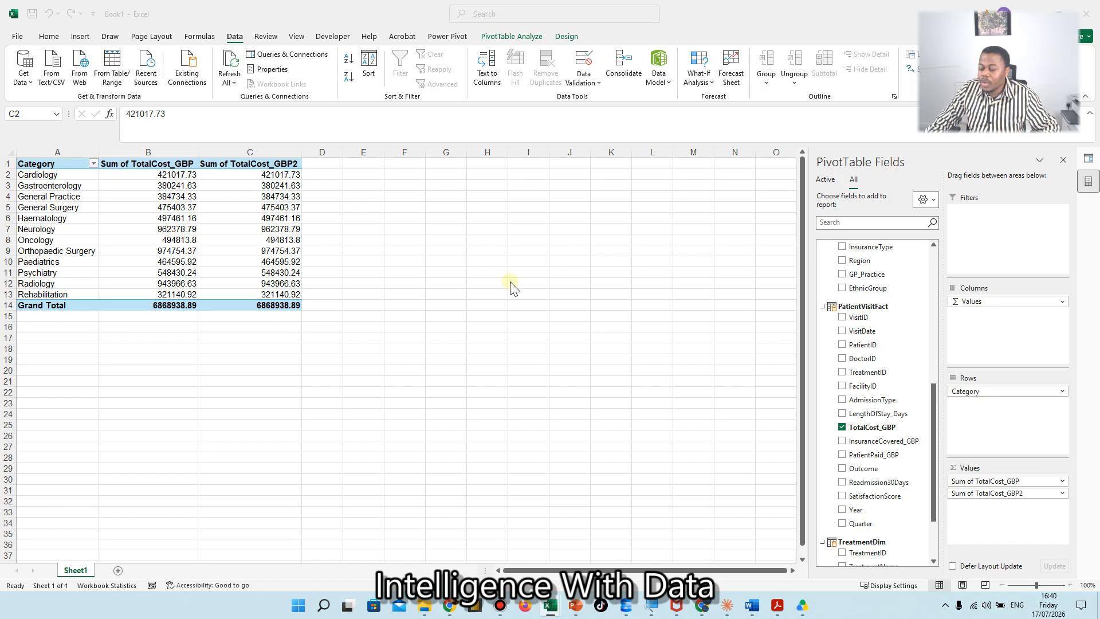
- Copy the whole treatment category PivotTable, A1:C14, and paste the copy at cell G1
{"action": "left_click", "coordinate": [56, 158]}
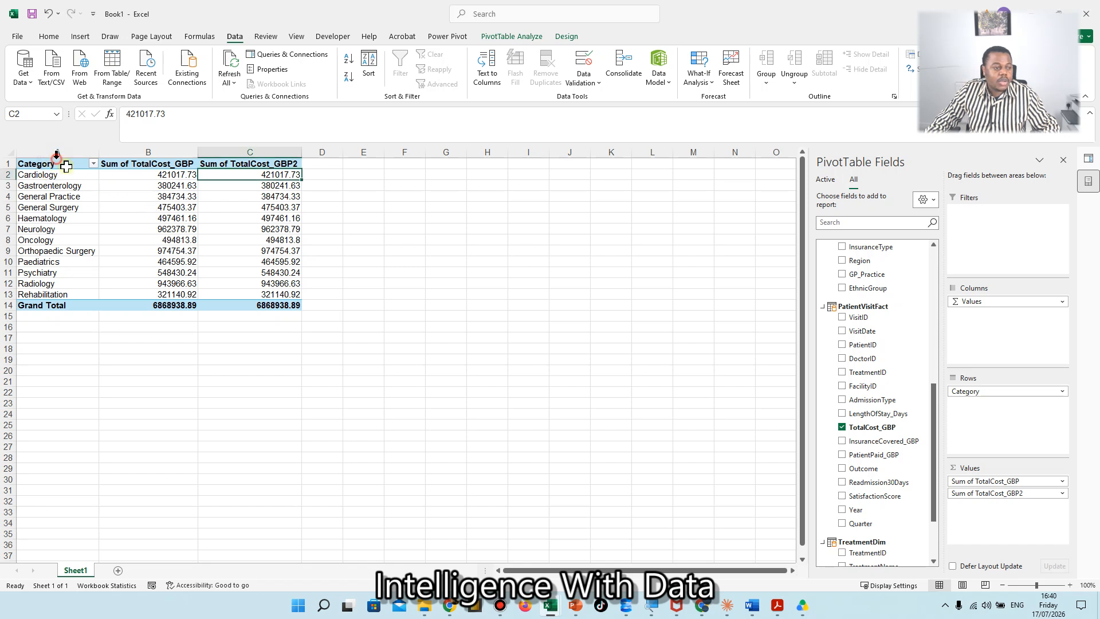
{"action": "left_click_drag", "start_coordinate": [65, 166], "coordinate": [264, 309]}
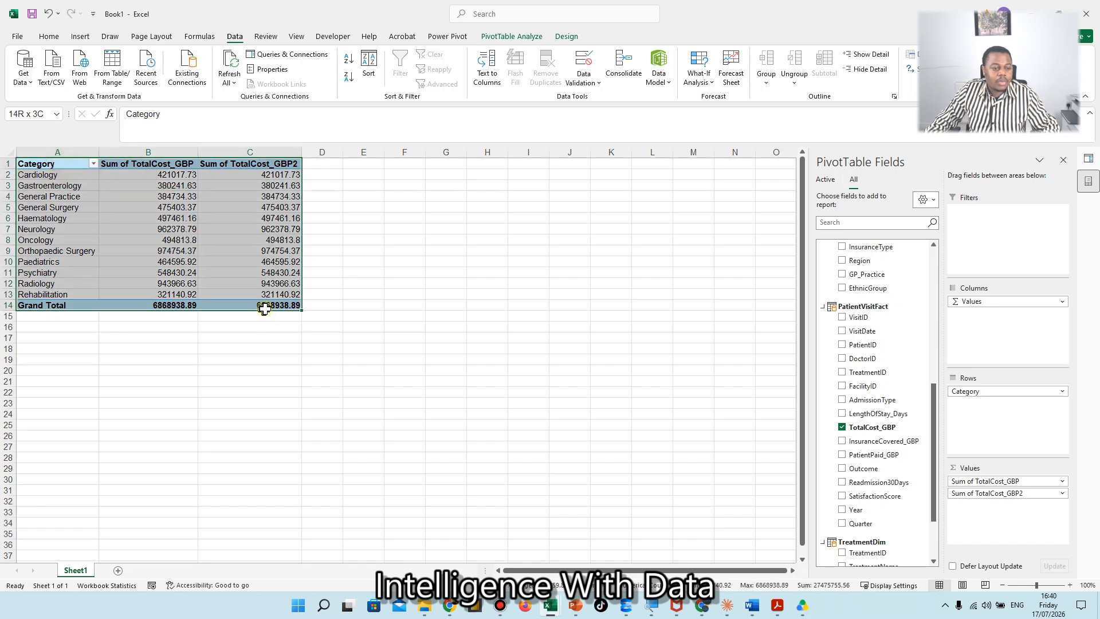
{"action": "right_click", "coordinate": [265, 304]}
{"action": "left_click", "coordinate": [294, 277]}
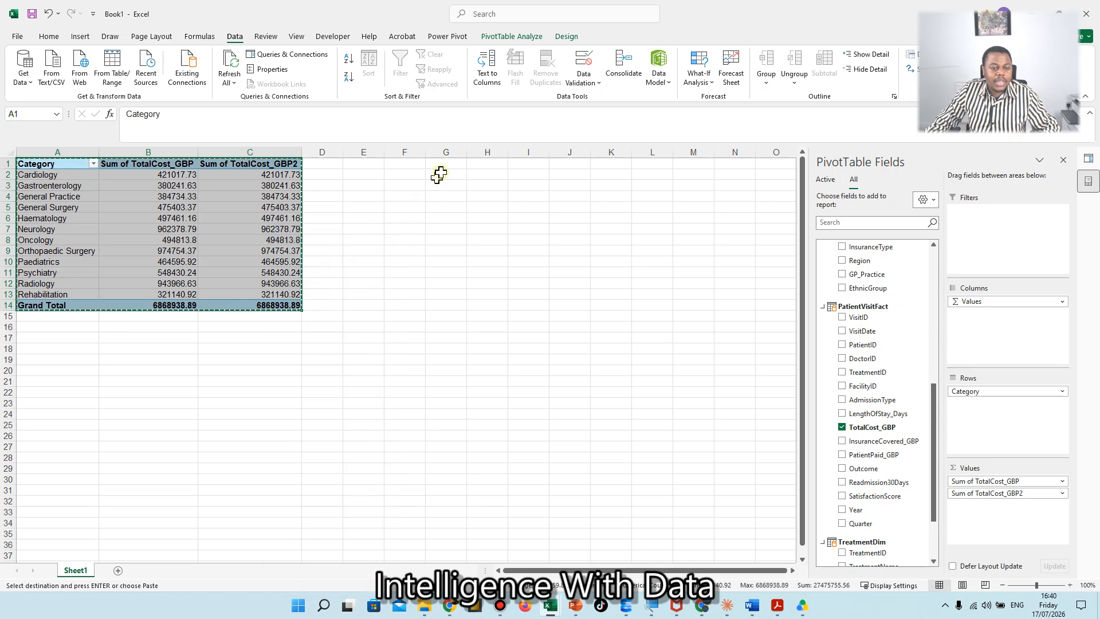
{"action": "left_click", "coordinate": [446, 165]}
{"action": "left_click", "coordinate": [48, 36]}
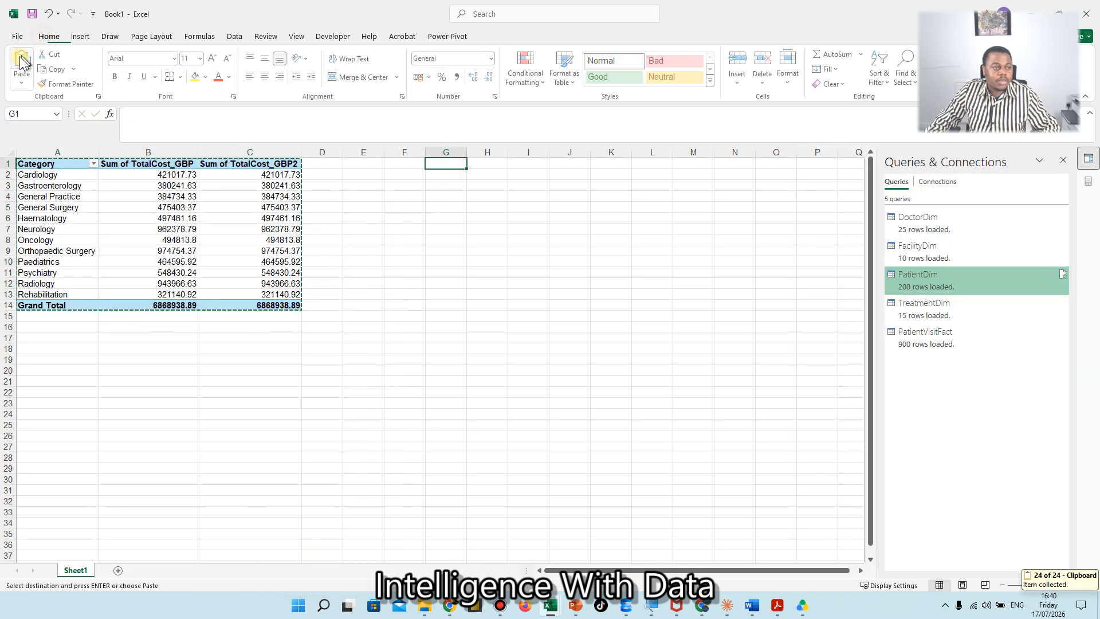
{"action": "left_click", "coordinate": [22, 60]}
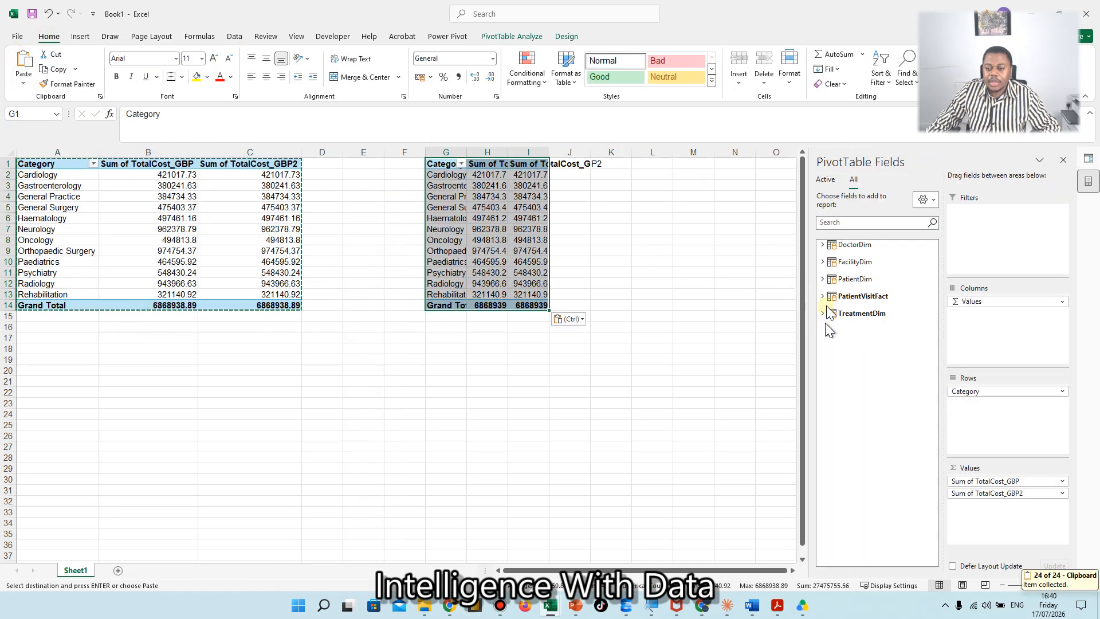
- In the copied PivotTable, replace Category with DoctorName from DoctorDim in the rows and remove the duplicate TotalCost_GBP value
{"action": "left_click", "coordinate": [822, 296]}
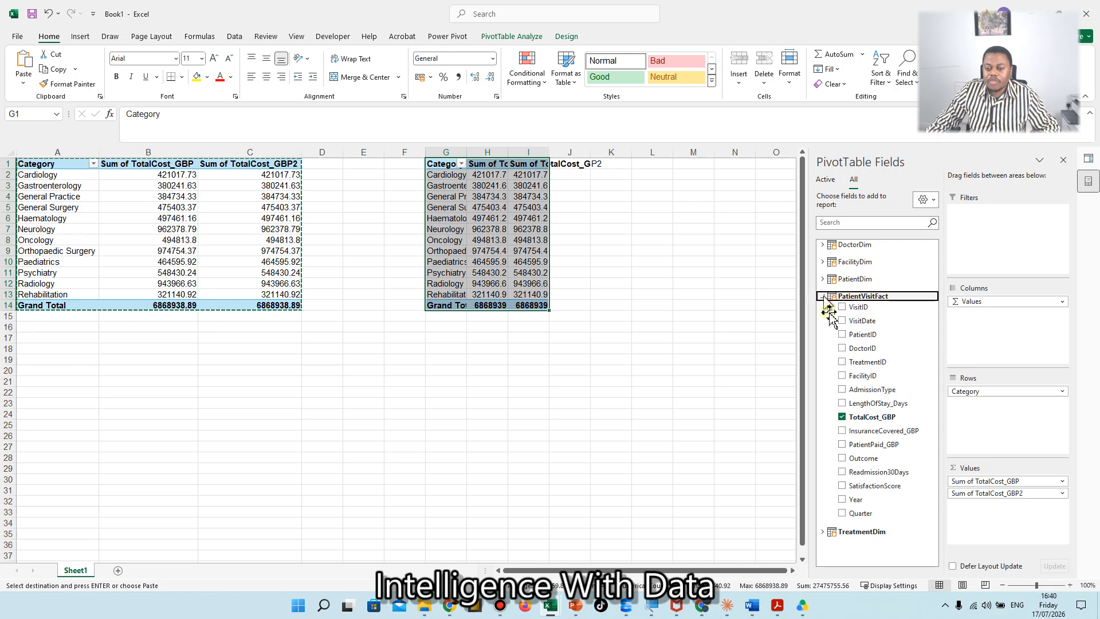
{"action": "left_click", "coordinate": [825, 532]}
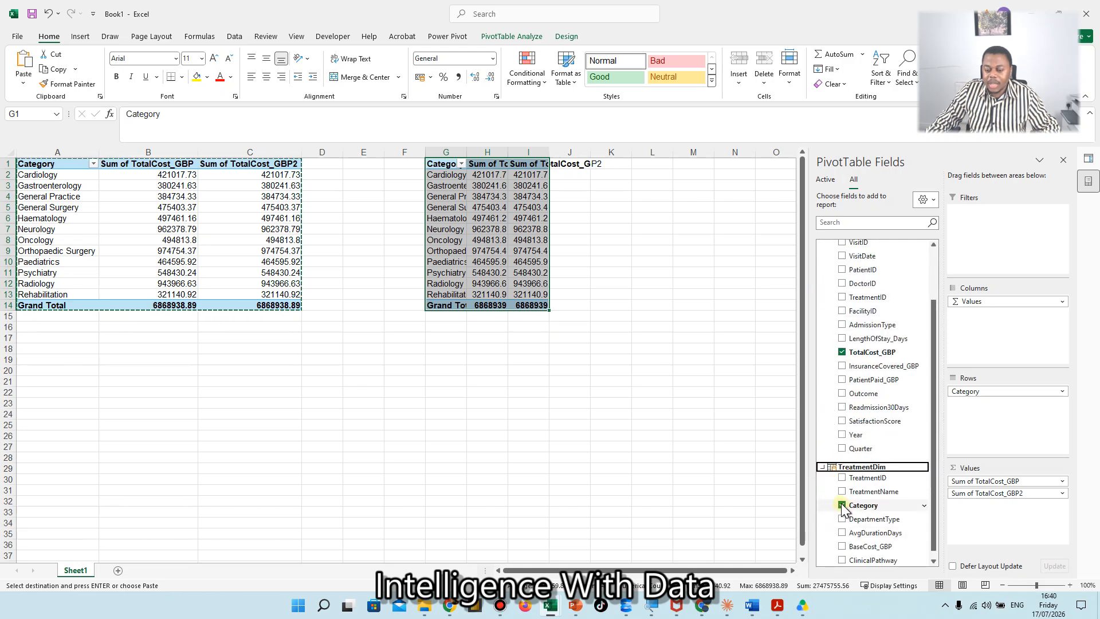
{"action": "left_click", "coordinate": [841, 504]}
{"action": "scroll", "coordinate": [861, 436], "scroll_direction": "up", "scroll_amount": 4}
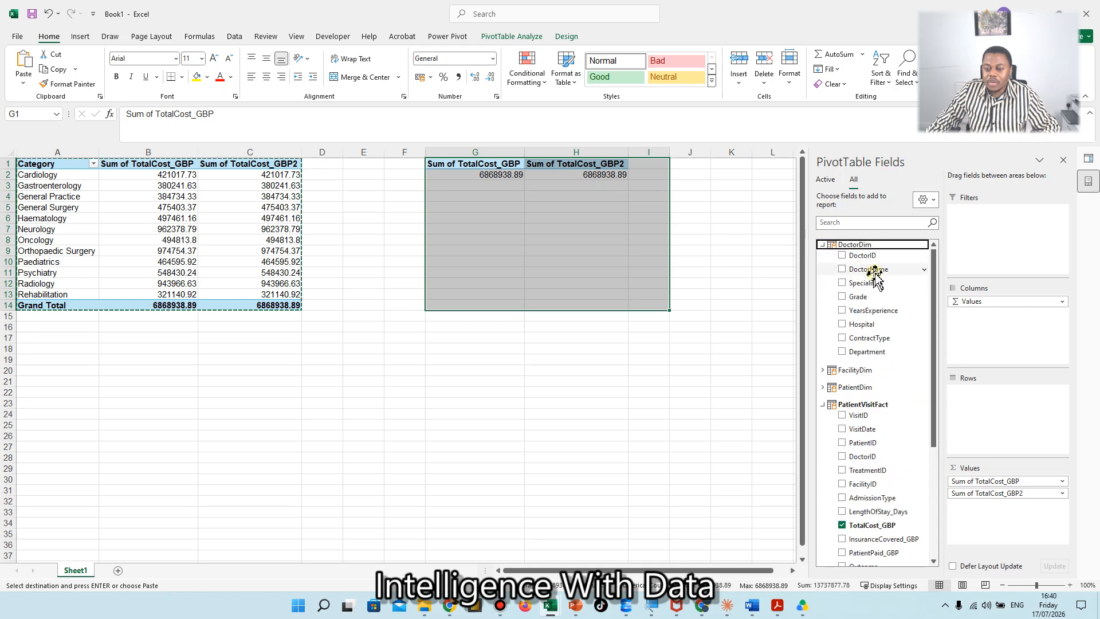
{"action": "left_click_drag", "start_coordinate": [877, 276], "coordinate": [965, 412]}
{"action": "left_click_drag", "start_coordinate": [977, 410], "coordinate": [978, 410]}
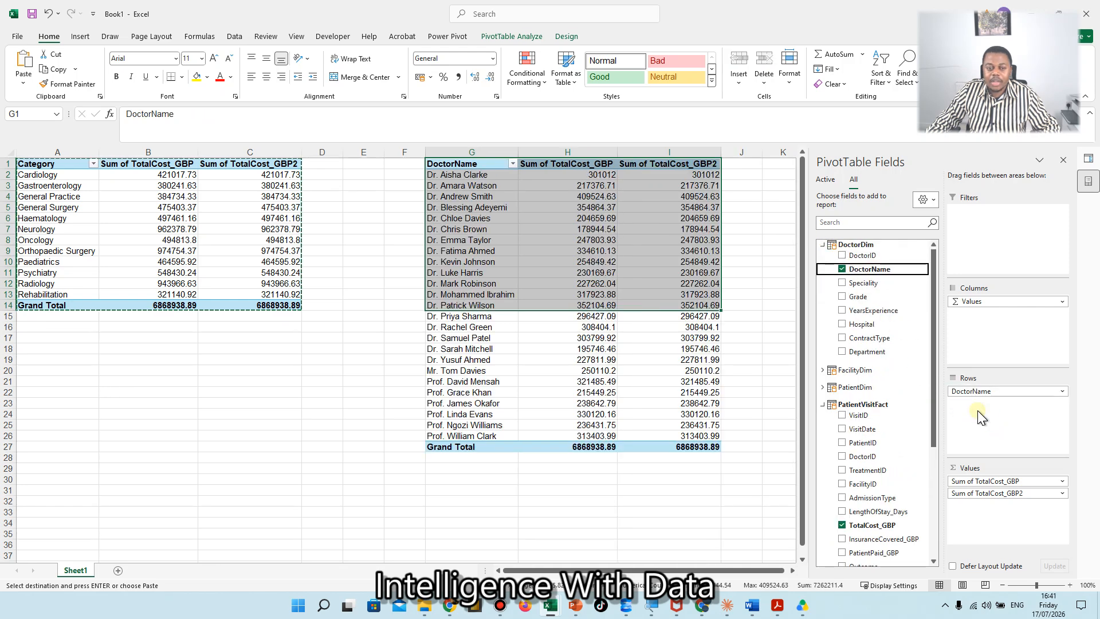
{"action": "left_click_drag", "start_coordinate": [1009, 493], "coordinate": [744, 510]}
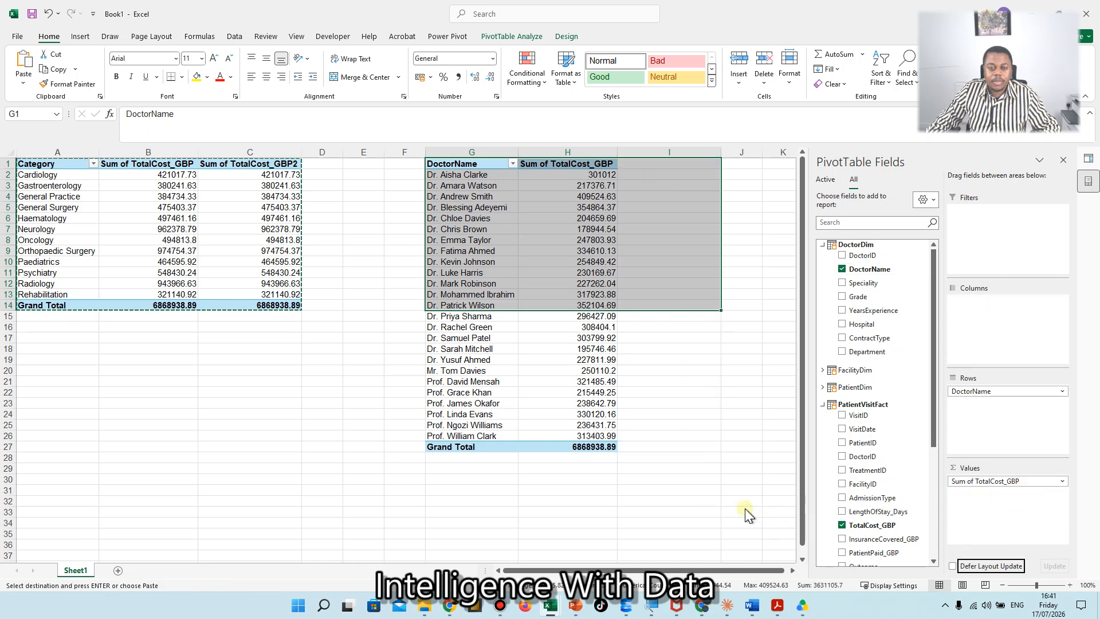
- Sort the doctor PivotTable by total cost from largest to smallest and format its cost values, including the grand total, as Currency
{"action": "right_click", "coordinate": [585, 178]}
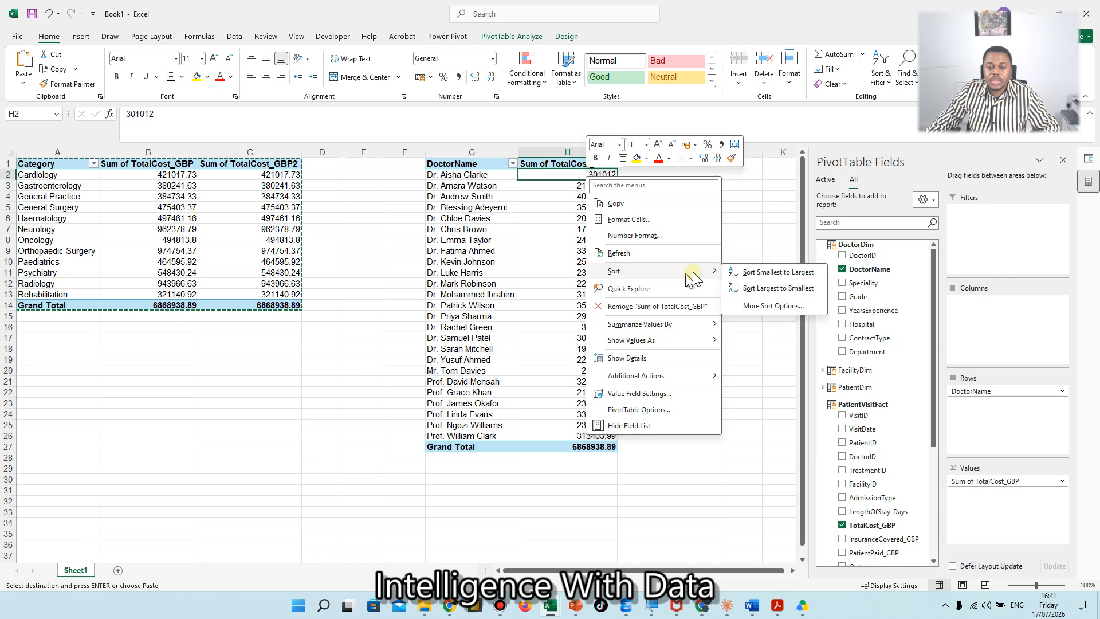
{"action": "left_click", "coordinate": [756, 284]}
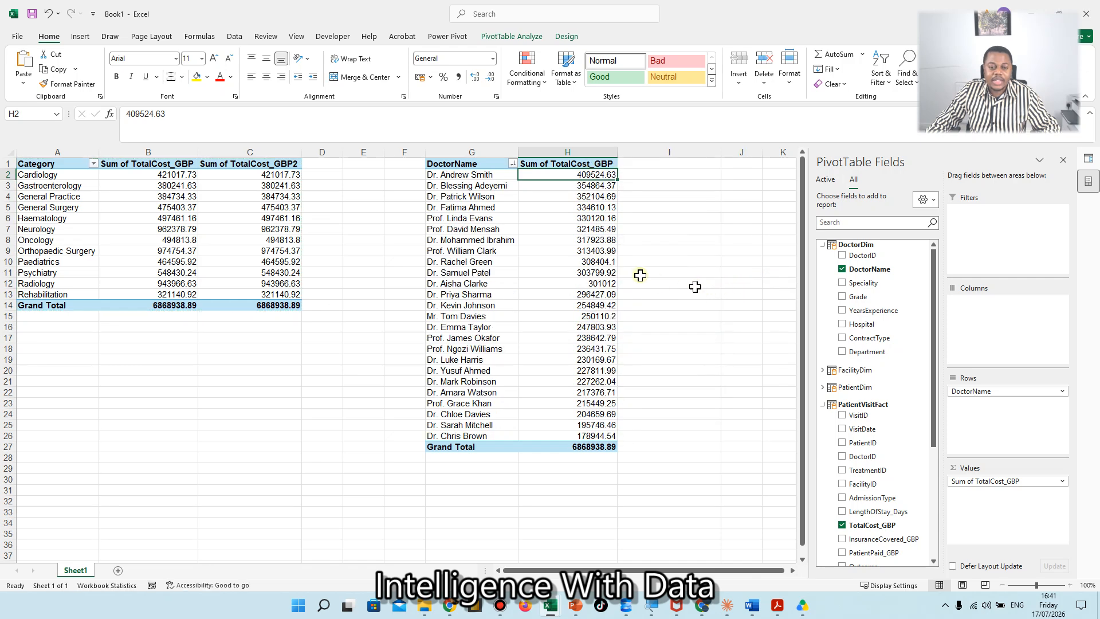
{"action": "left_click", "coordinate": [578, 446]}
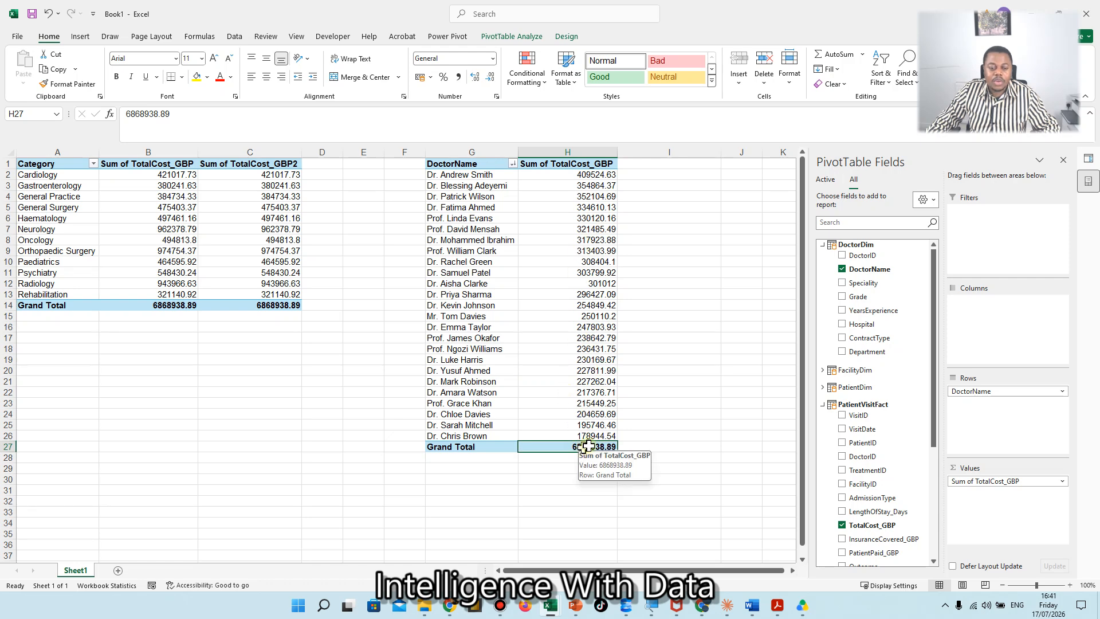
{"action": "left_click_drag", "start_coordinate": [582, 446], "coordinate": [579, 175]}
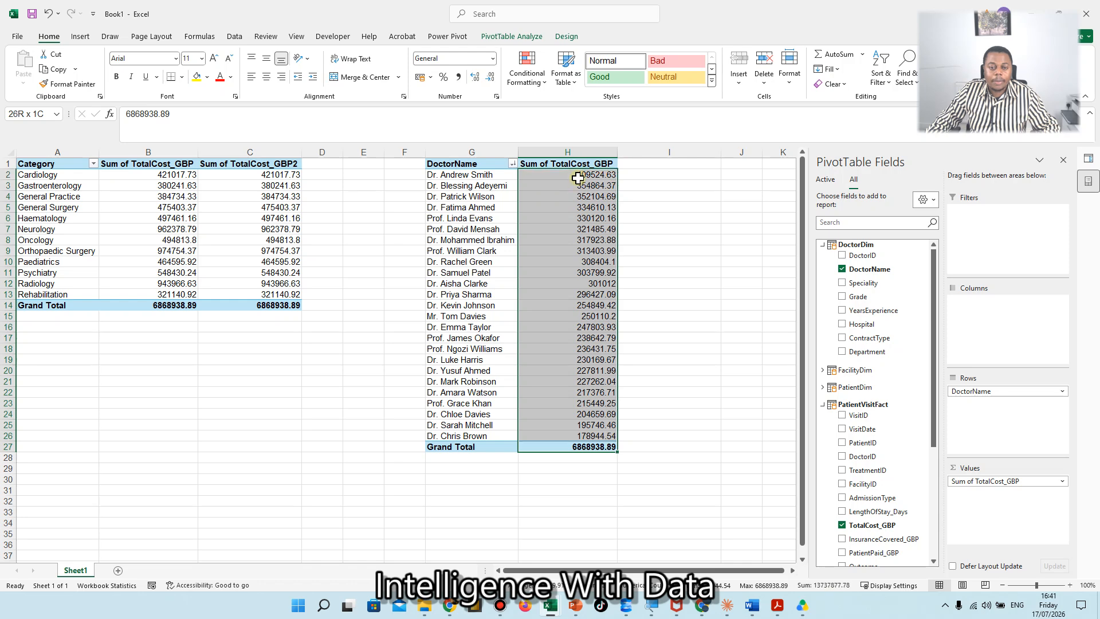
{"action": "left_click", "coordinate": [492, 58]}
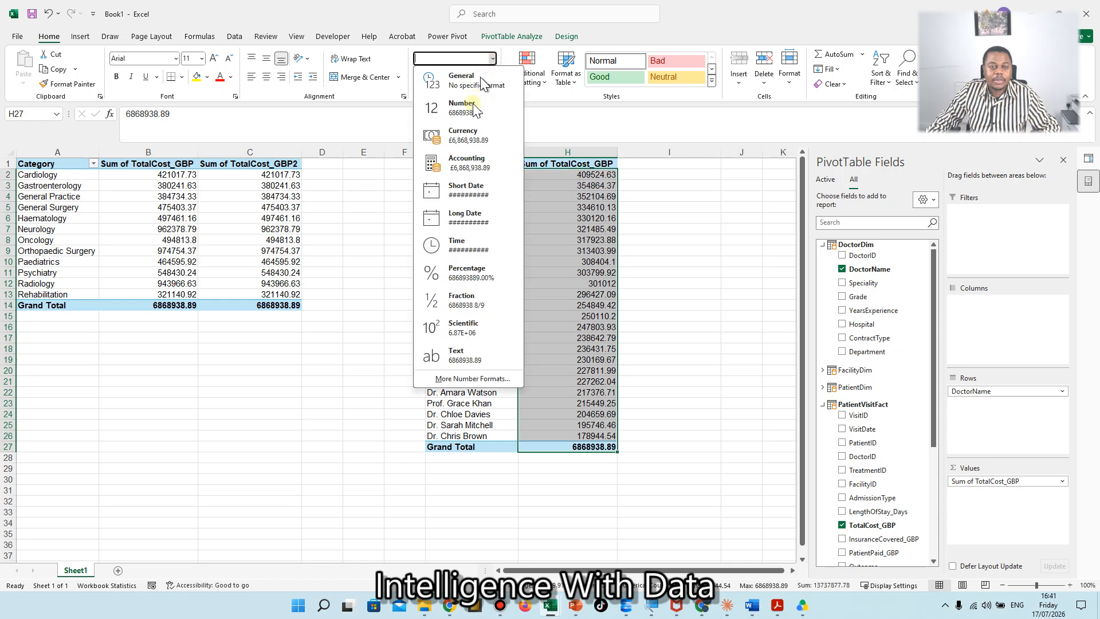
{"action": "left_click", "coordinate": [463, 136]}
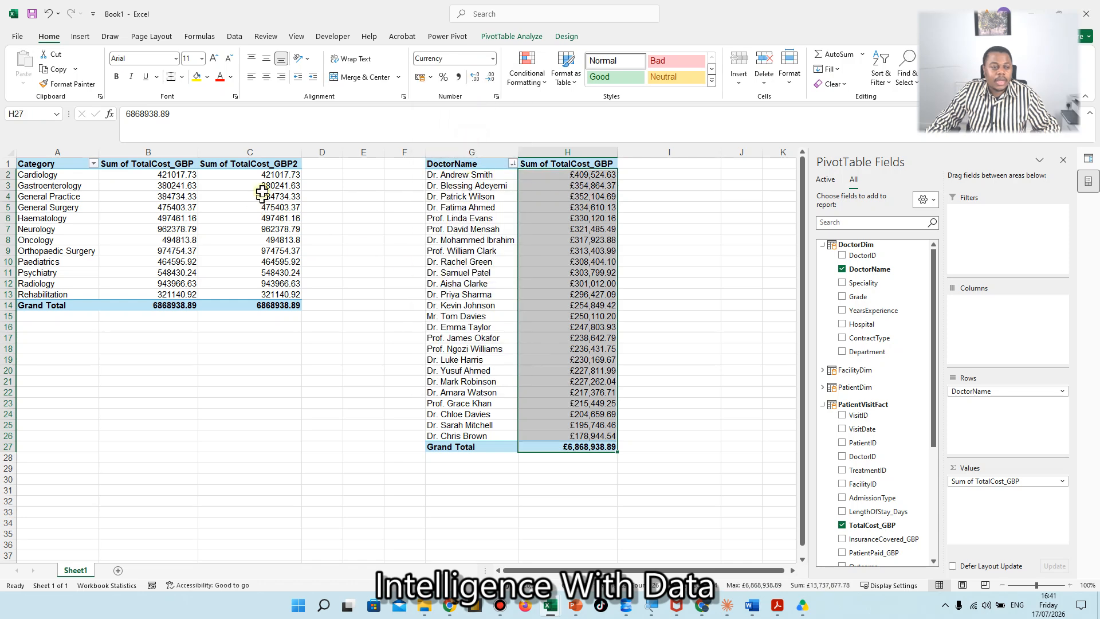
- Switch to the HC_Guide_and_Objectives workbook and review the six analysis objectives before returning to the PivotTables
{"action": "left_click", "coordinate": [172, 175]}
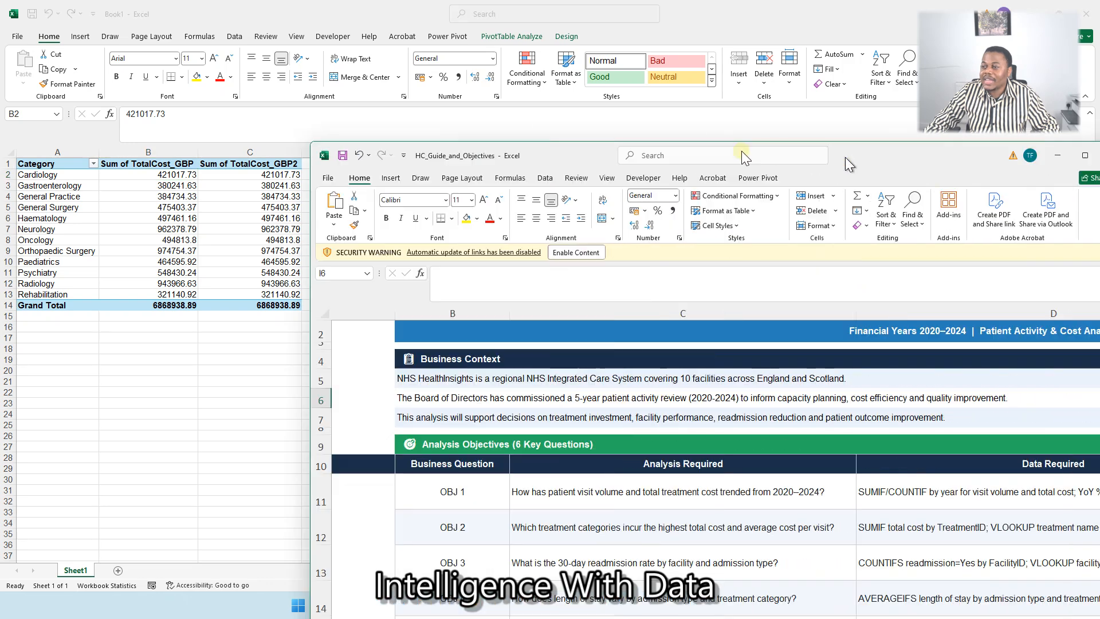
{"action": "scroll", "coordinate": [578, 462], "scroll_direction": "down", "scroll_amount": 2}
{"action": "scroll", "coordinate": [578, 462], "scroll_direction": "down", "scroll_amount": 1}
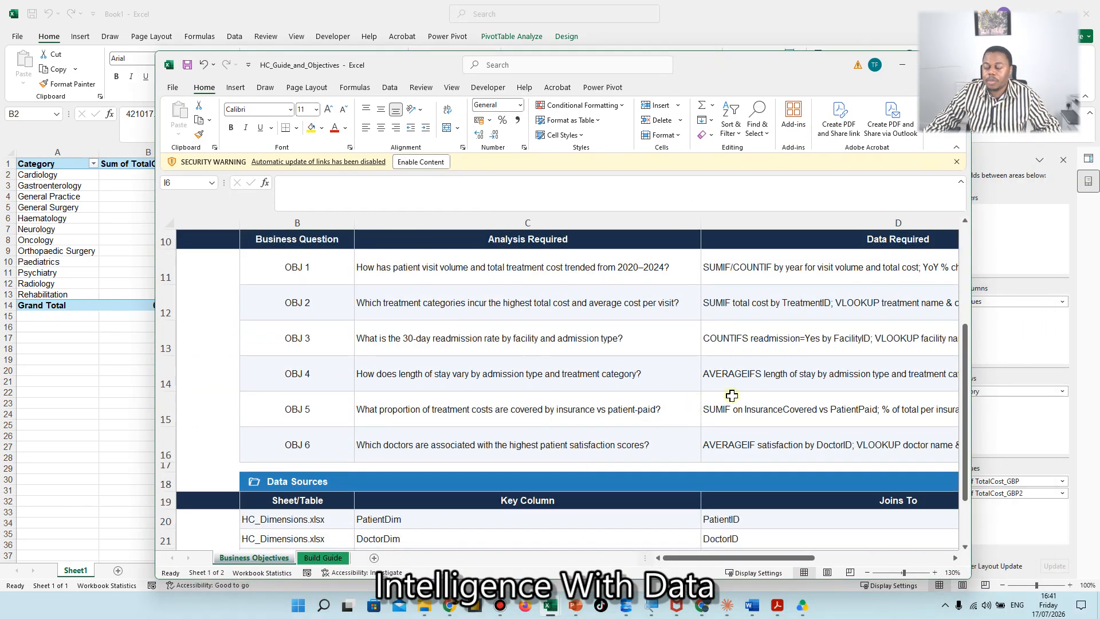
{"action": "left_click", "coordinate": [756, 67]}
{"action": "left_click_drag", "start_coordinate": [756, 65], "coordinate": [1099, 138]}
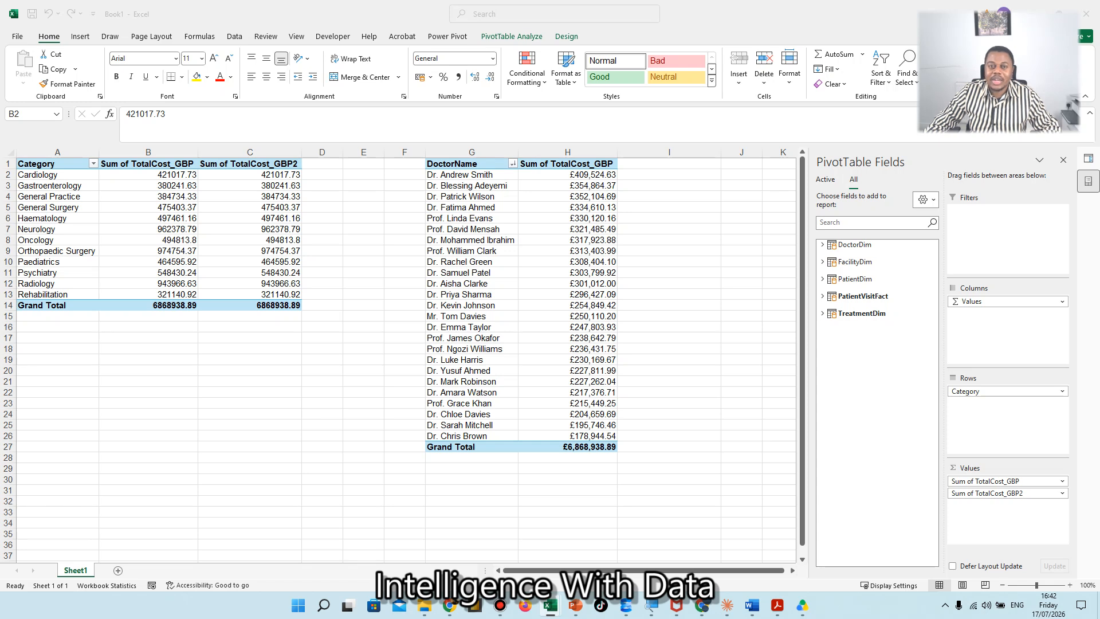
- Summarize the second TotalCost_GBP value field in the treatment category PivotTable by Average
{"action": "left_click", "coordinate": [263, 197]}
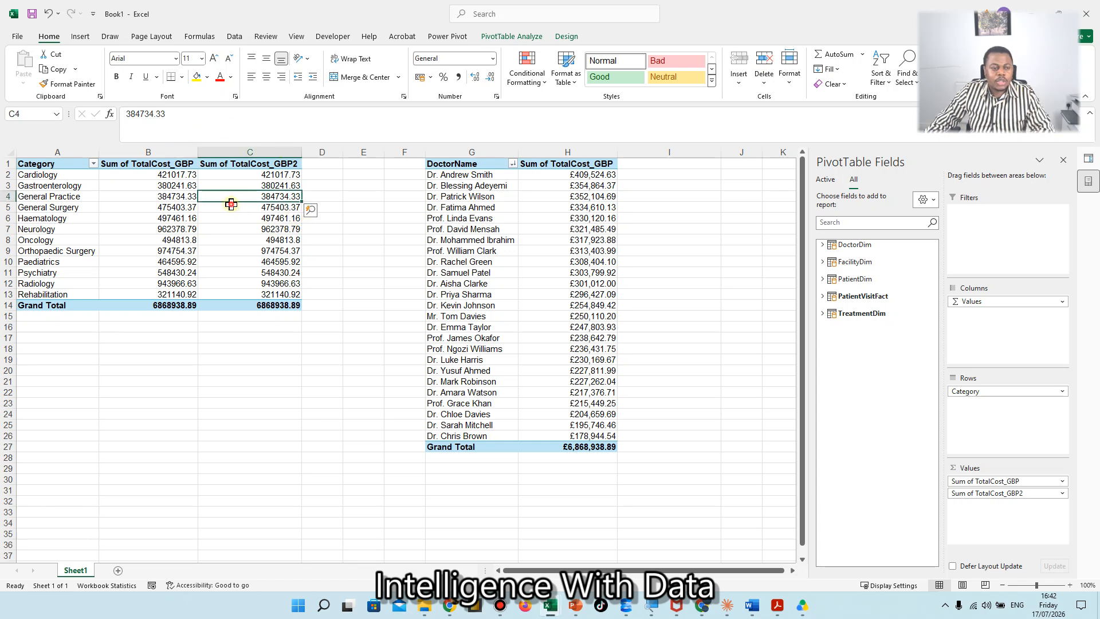
{"action": "left_click", "coordinate": [267, 209]}
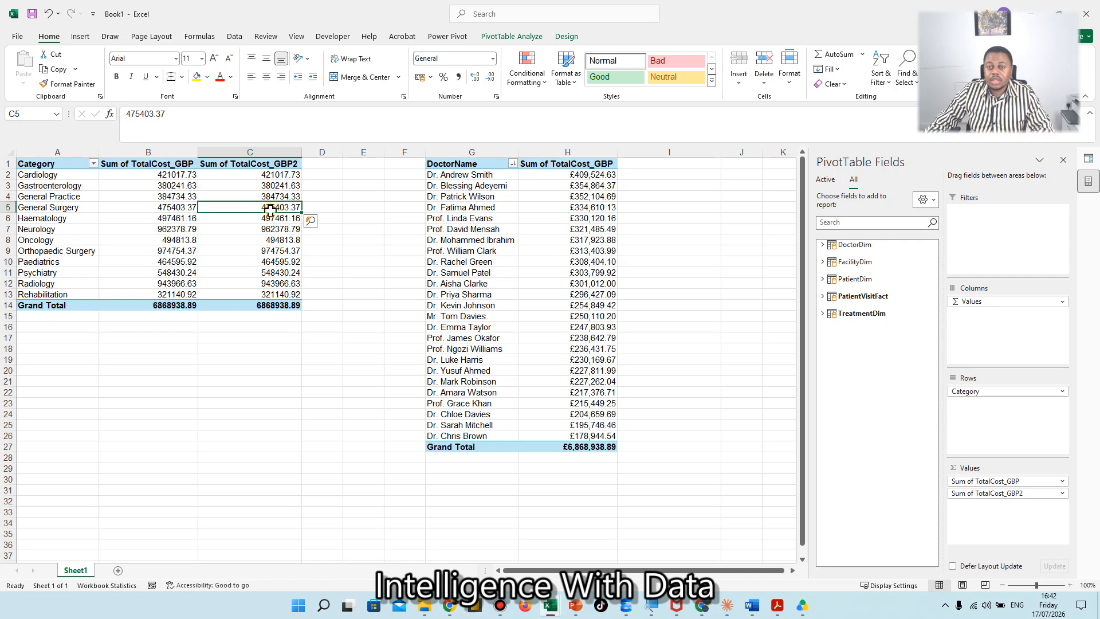
{"action": "left_click", "coordinate": [272, 185]}
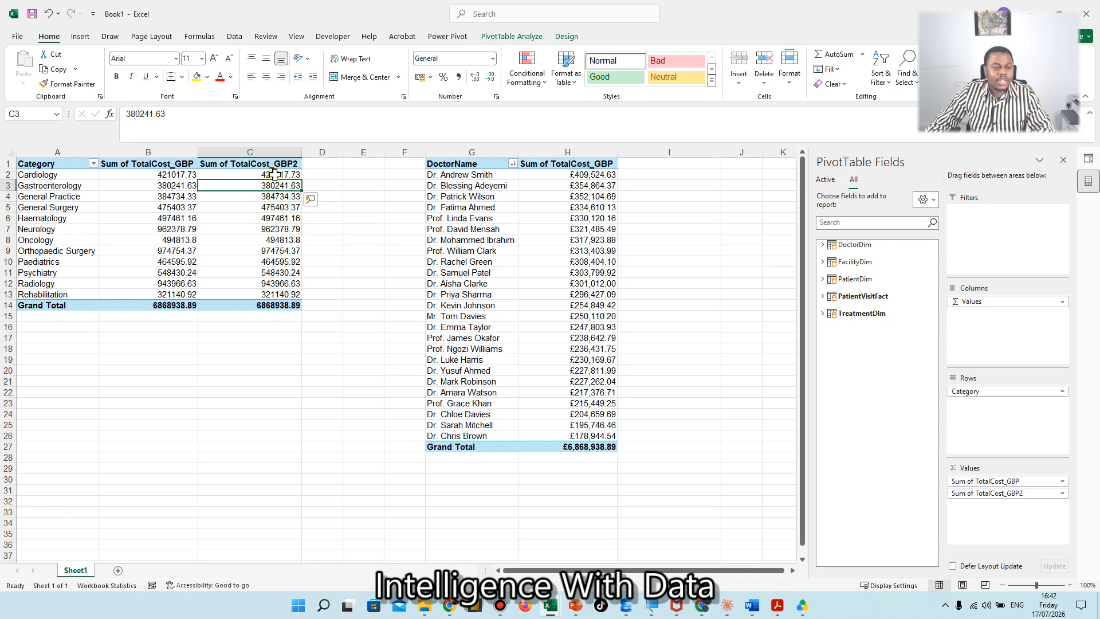
{"action": "right_click", "coordinate": [274, 174]}
{"action": "mouse_move", "coordinate": [319, 339]}
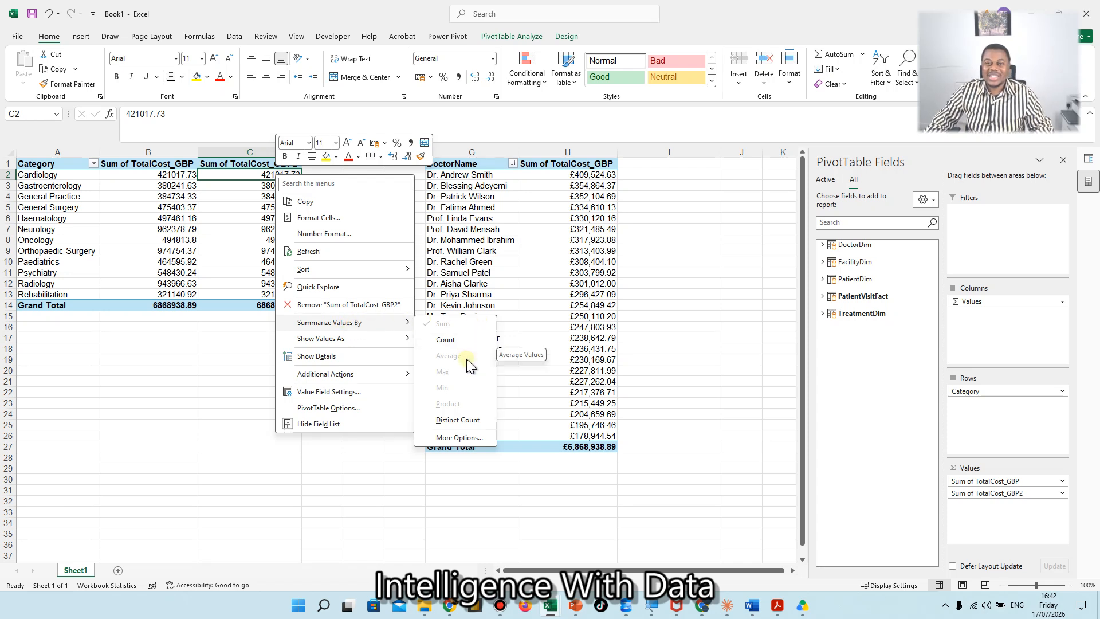
{"action": "left_click", "coordinate": [347, 393]}
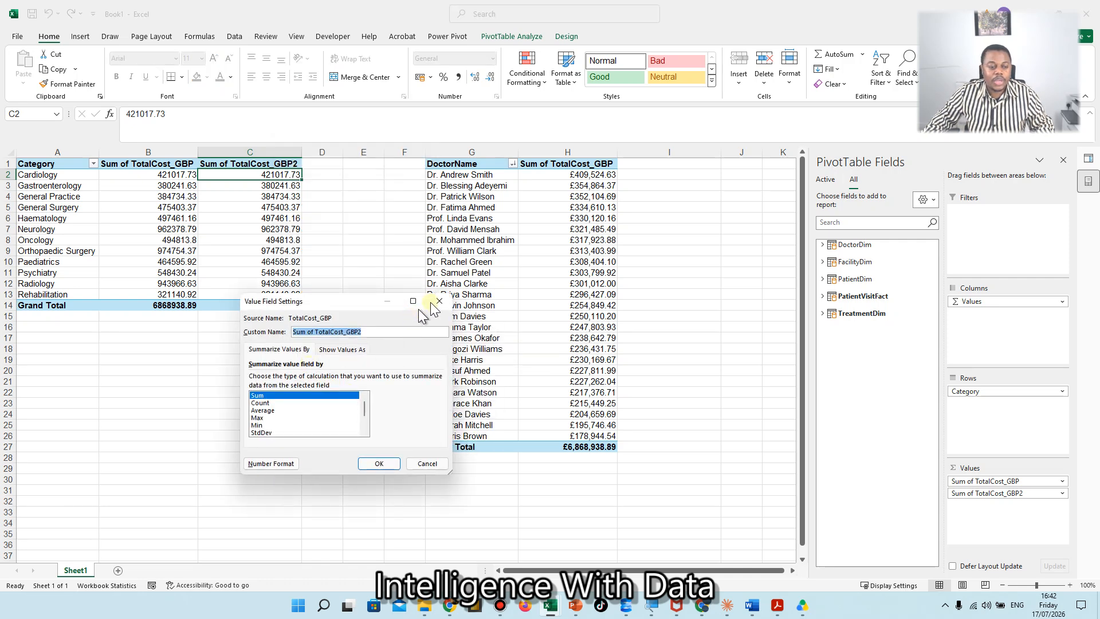
{"action": "left_click", "coordinate": [269, 410]}
{"action": "left_click", "coordinate": [378, 463]}
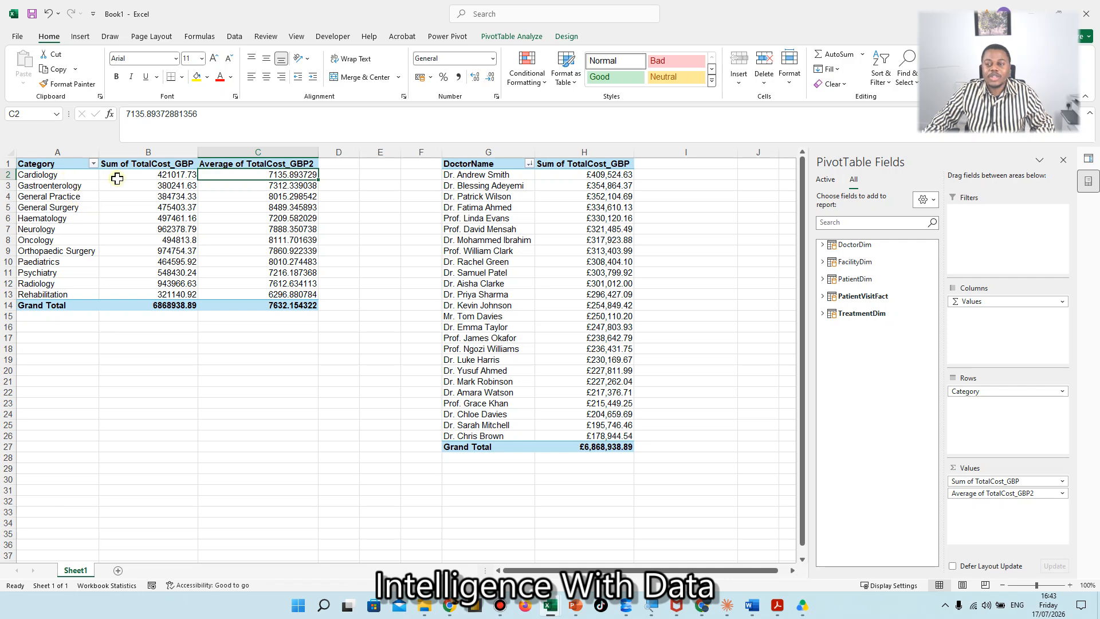
- Remove the "Sum of" prefix from the total cost field's custom name in the treatment category PivotTable, leaving TotalCost_GBP
{"action": "mouse_move", "coordinate": [117, 178]}
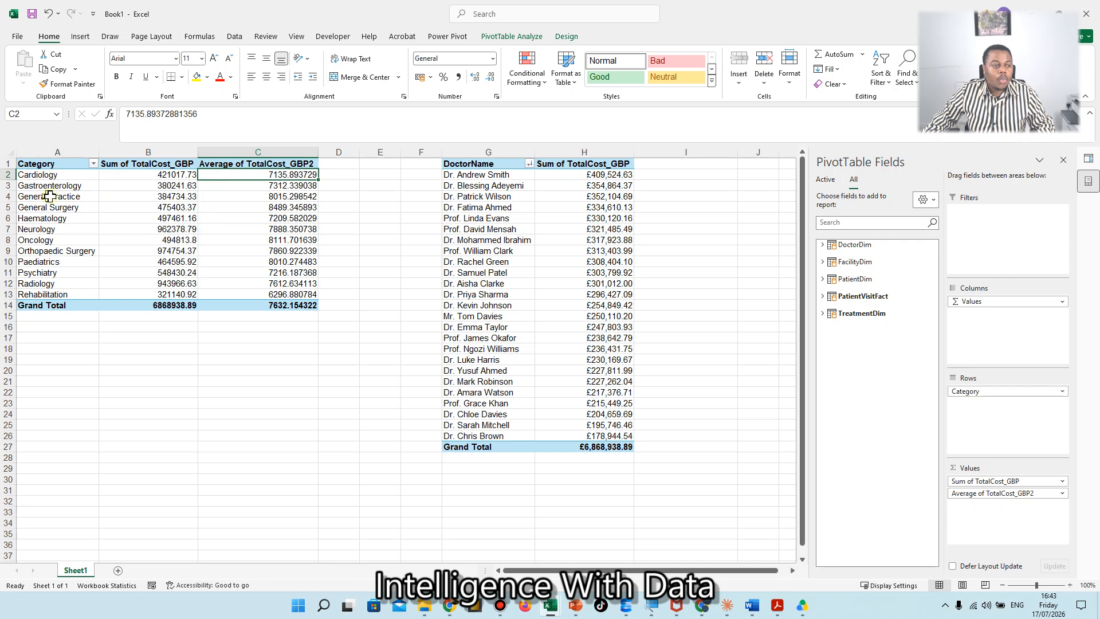
{"action": "mouse_move", "coordinate": [167, 190]}
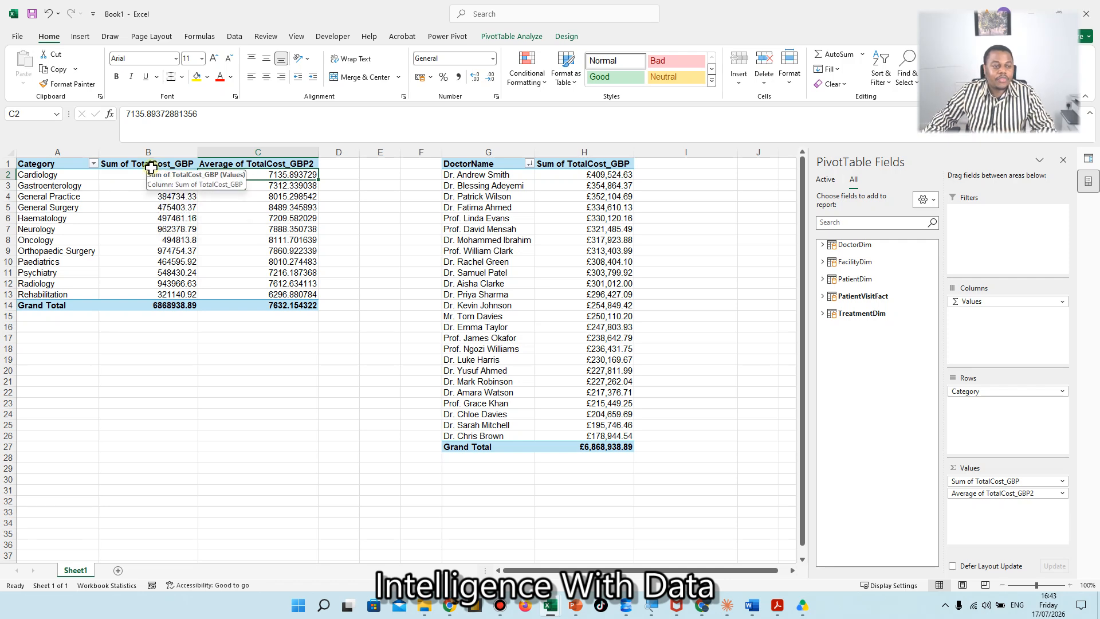
{"action": "double_click", "coordinate": [150, 167]}
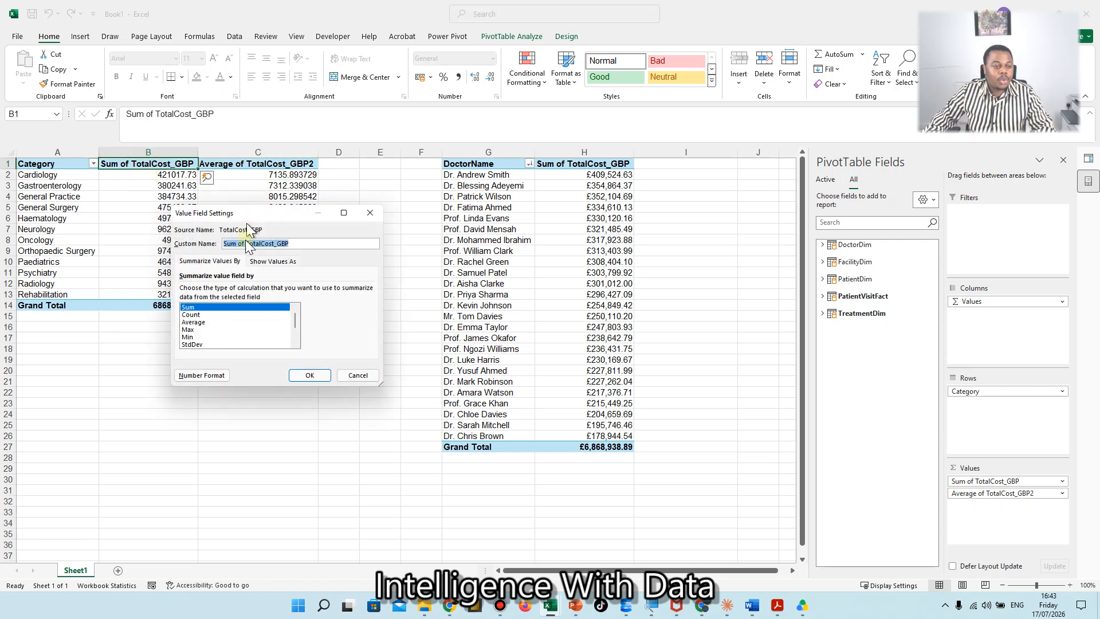
{"action": "left_click_drag", "start_coordinate": [246, 244], "coordinate": [224, 245]}
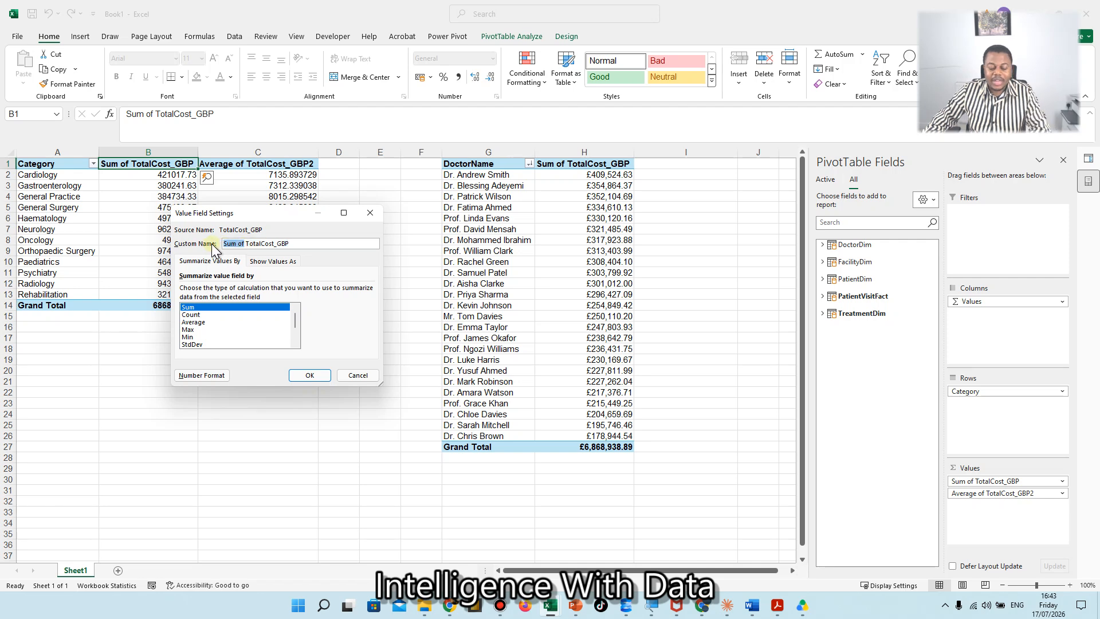
{"action": "key", "text": "BackSpace"}
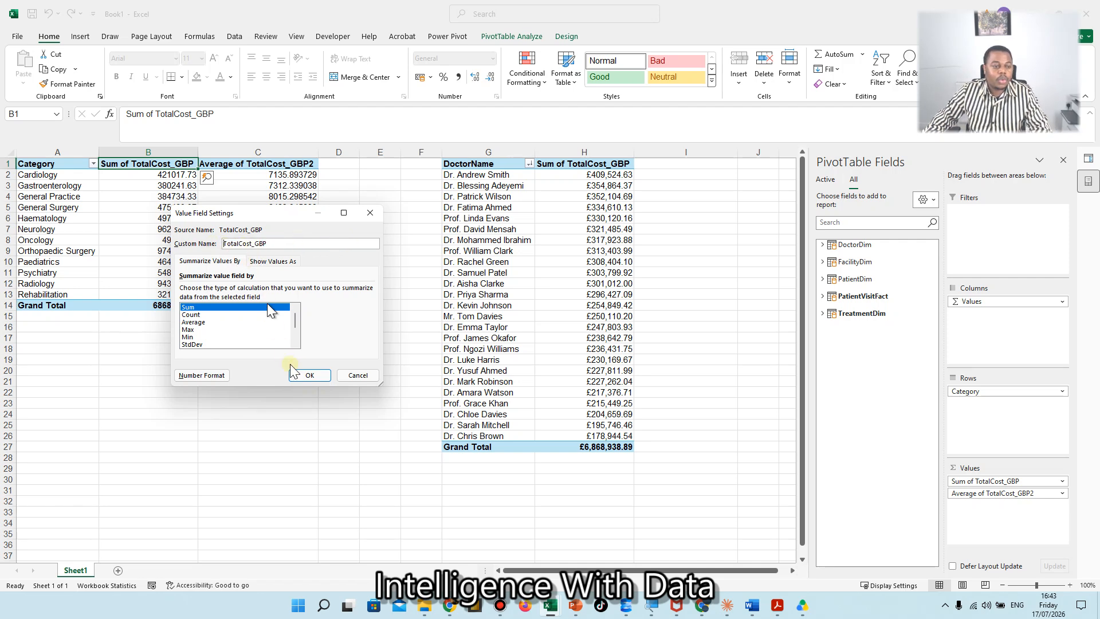
{"action": "left_click", "coordinate": [310, 376]}
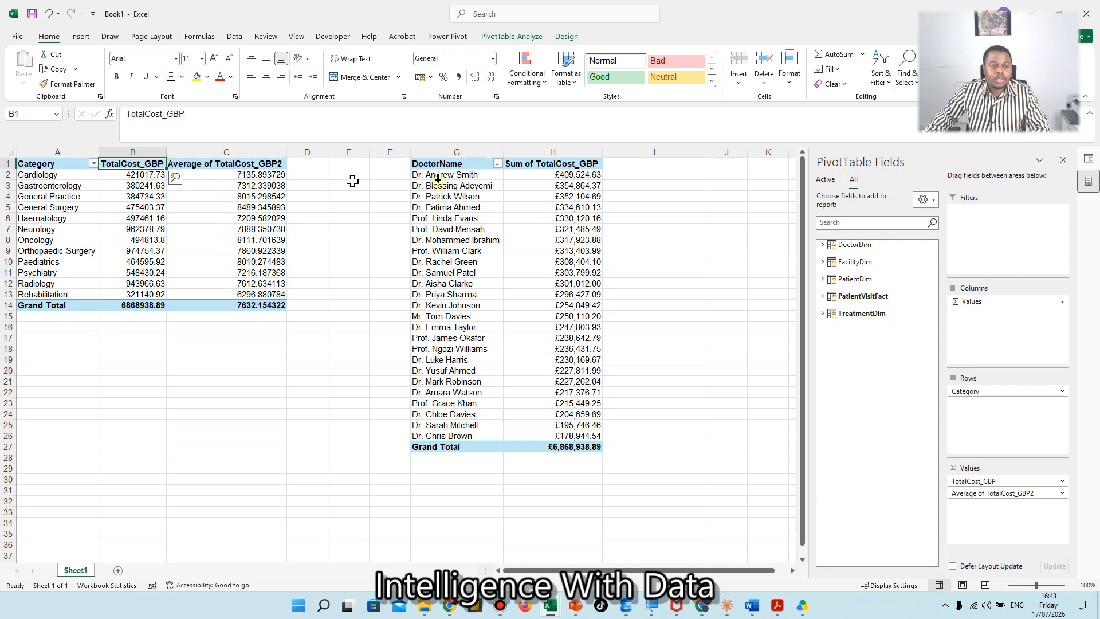
- Shorten the custom name of the doctor PivotTable's cost field to TotalCost_GBP by removing "Sum of"
{"action": "double_click", "coordinate": [540, 166]}
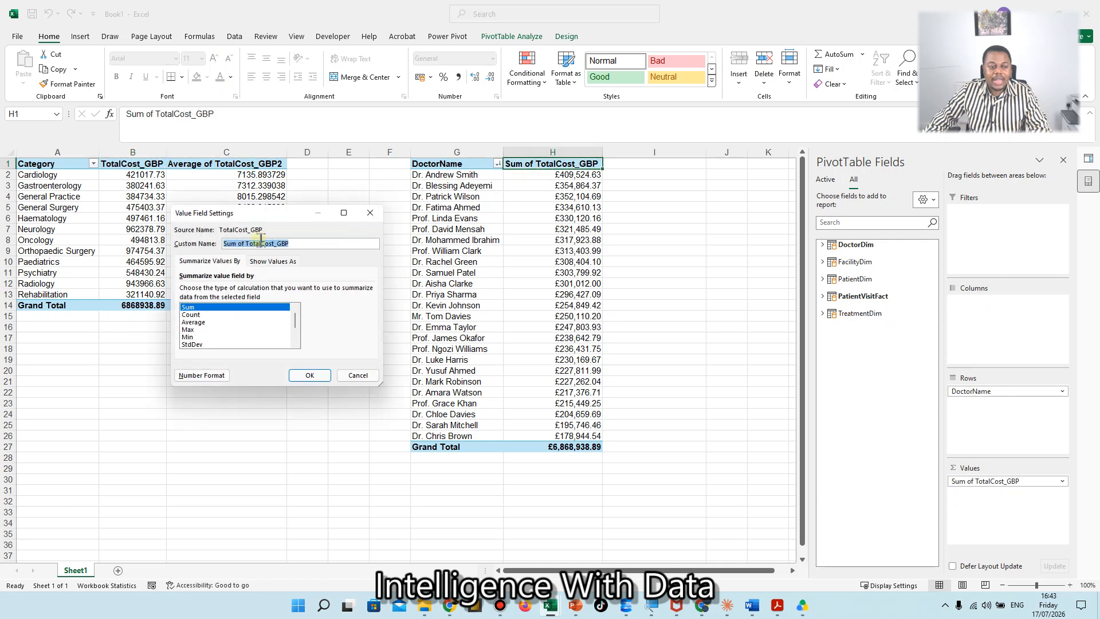
{"action": "left_click_drag", "start_coordinate": [246, 243], "coordinate": [223, 243]}
{"action": "key", "text": "BackSpace"}
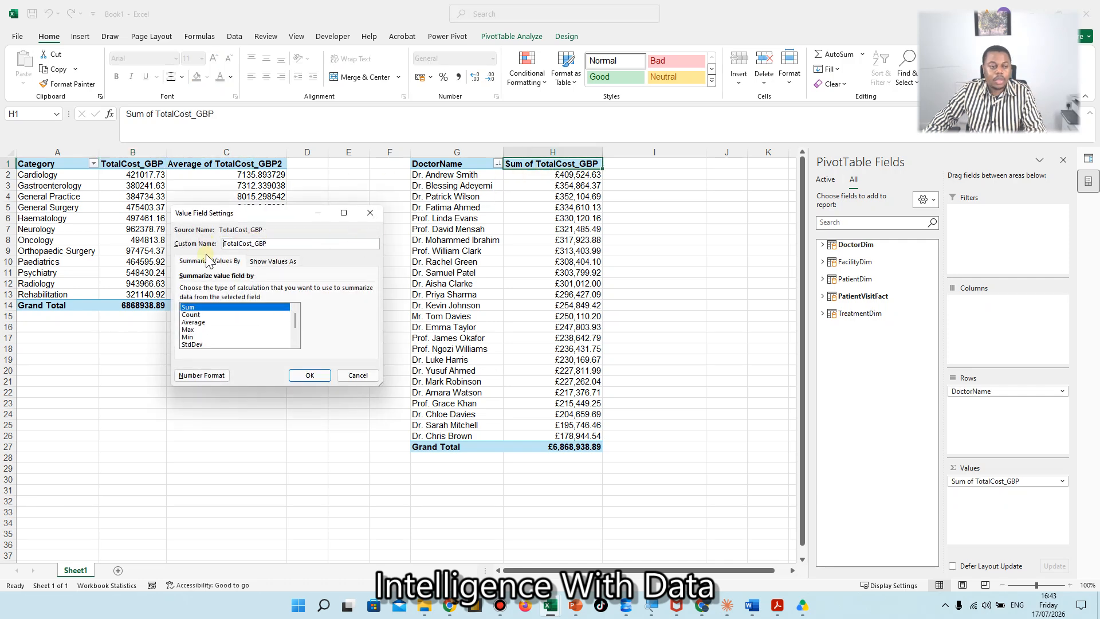
{"action": "left_click", "coordinate": [309, 376]}
{"action": "left_click", "coordinate": [617, 309]}
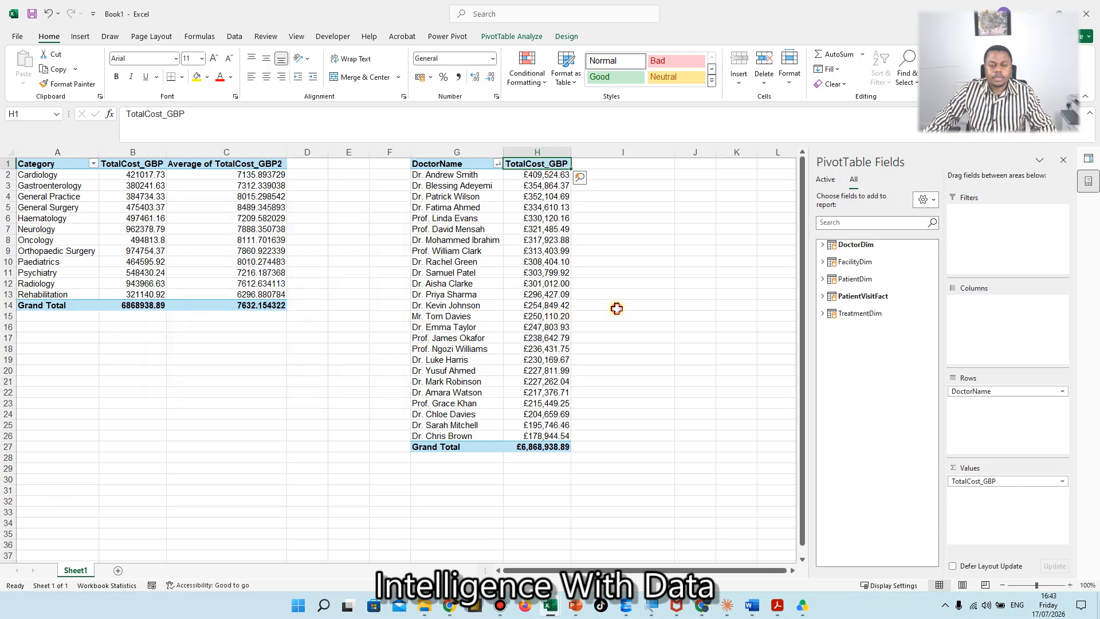